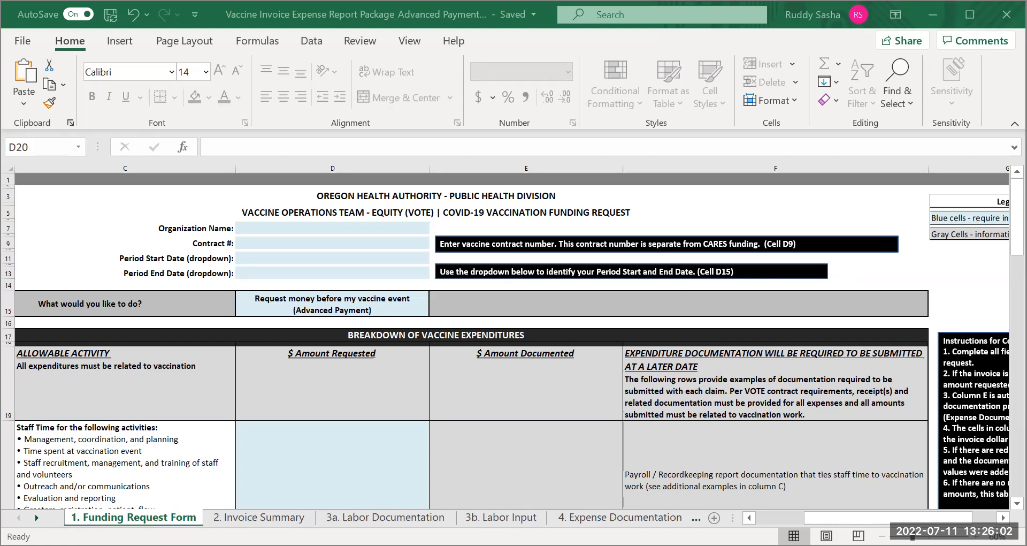
Examine the Funding Request Form's instructions and the date choices offered for Period Start Date and Period End Date
scroll(514, 337, right, 1)
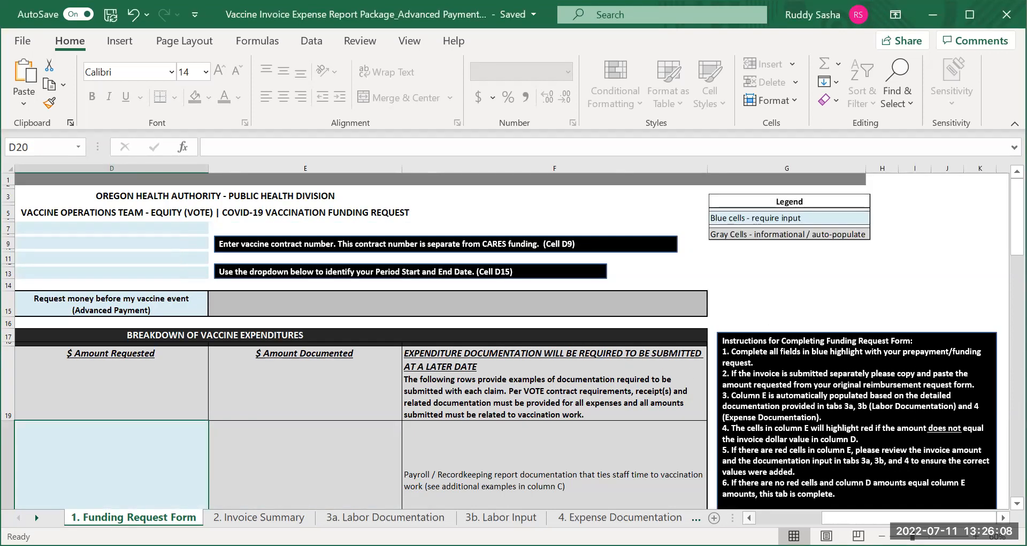
scroll(831, 515, left, 2)
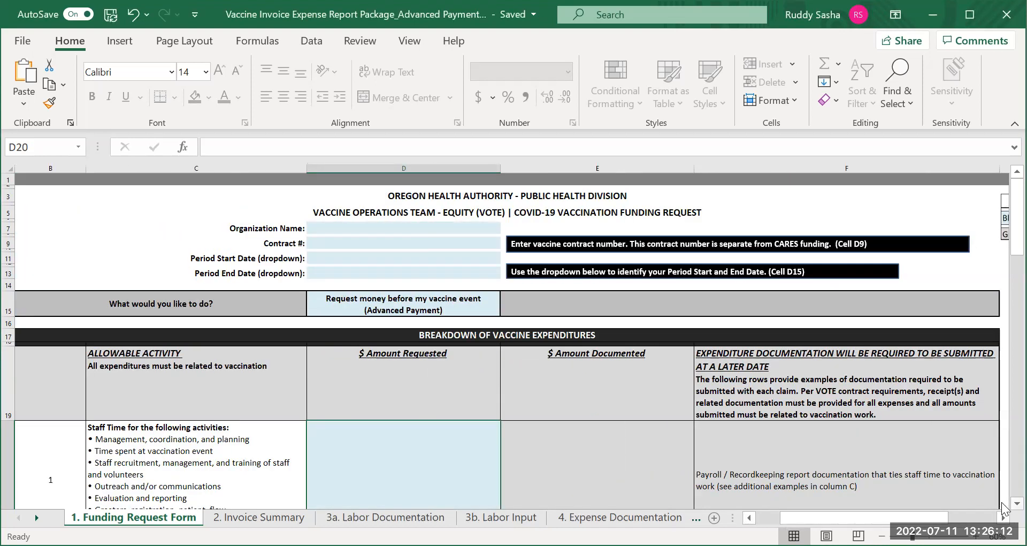
scroll(1004, 507, down, 1)
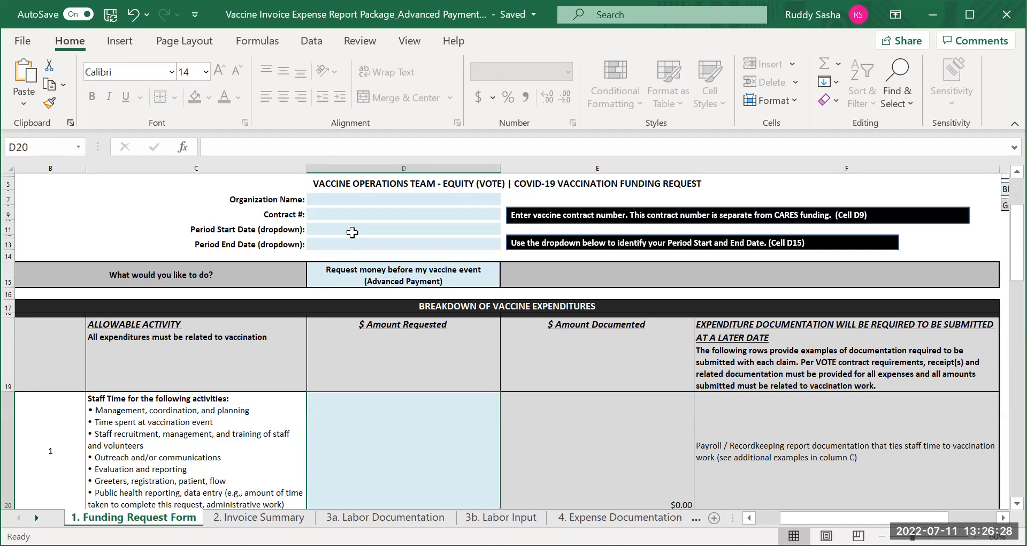
click(371, 230)
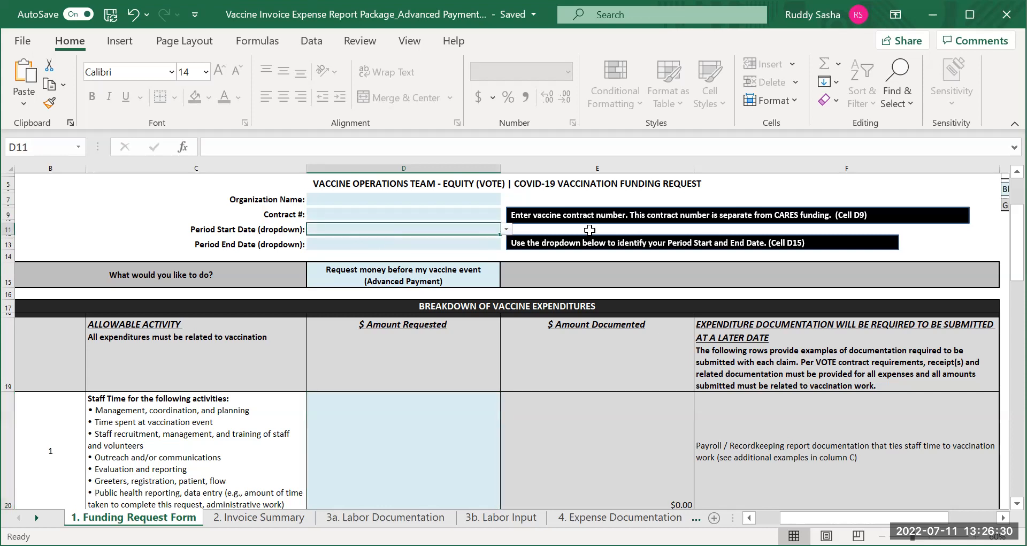
click(506, 229)
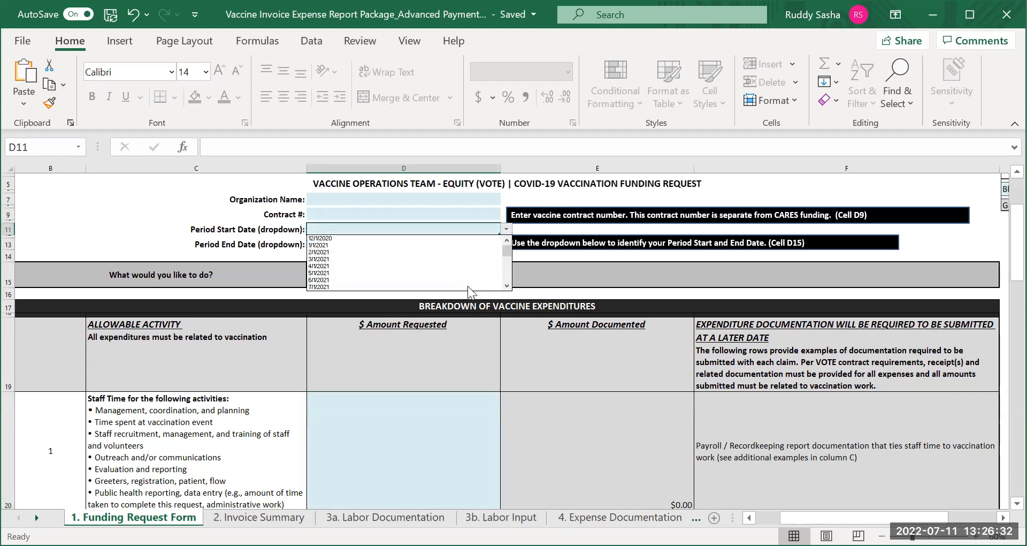
click(282, 243)
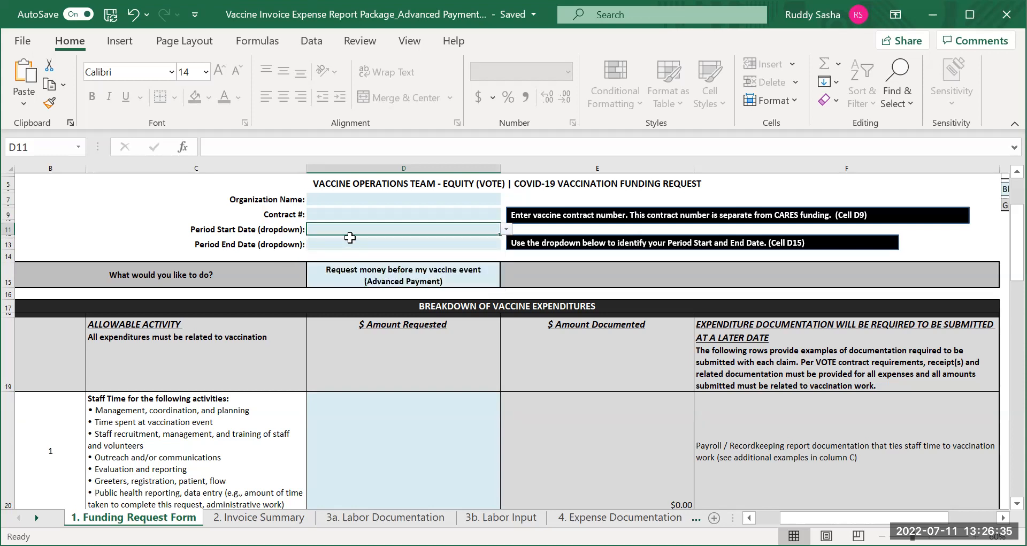
click(471, 244)
click(506, 243)
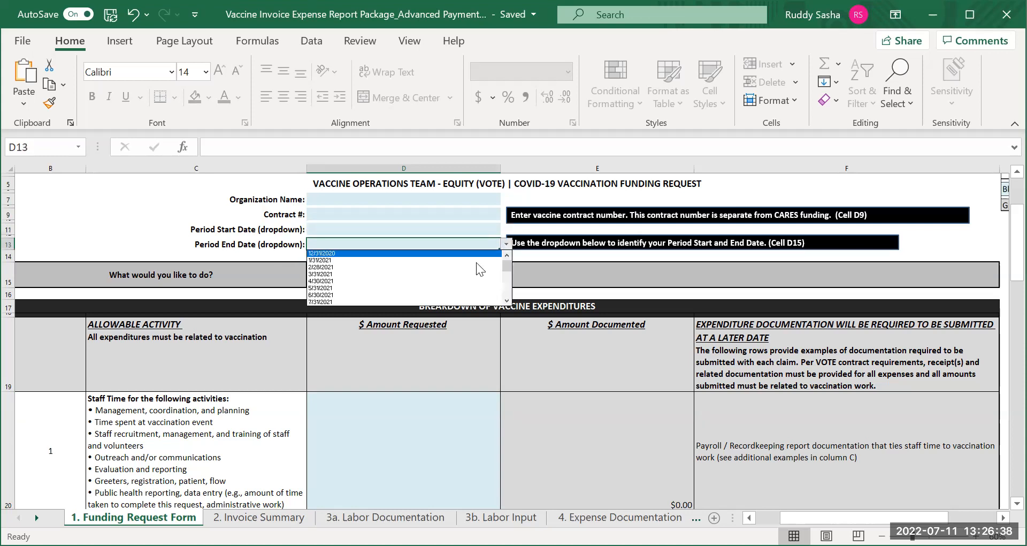
click(353, 242)
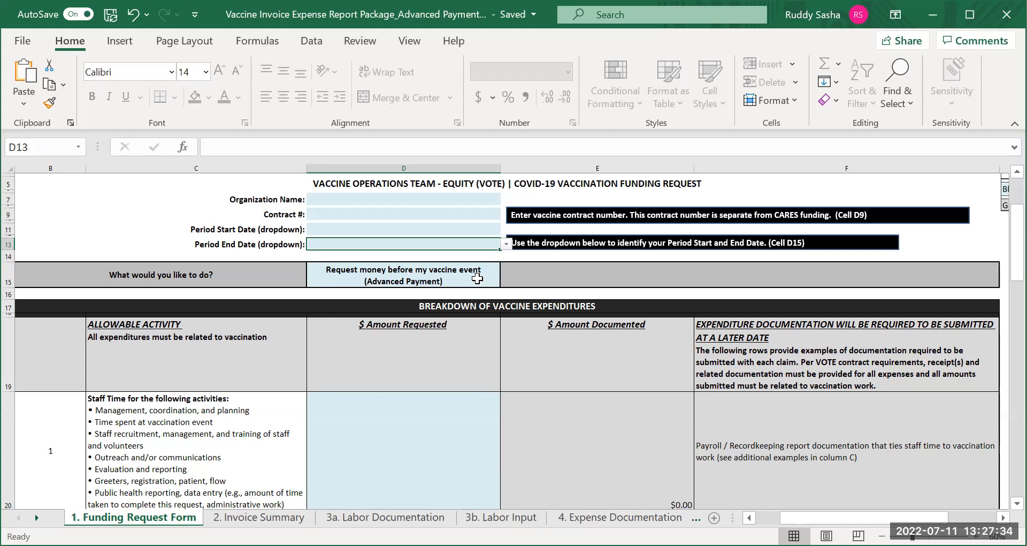
Enter 18000 as the amount requested for Staff Time in cell D20
scroll(420, 336, down, 2)
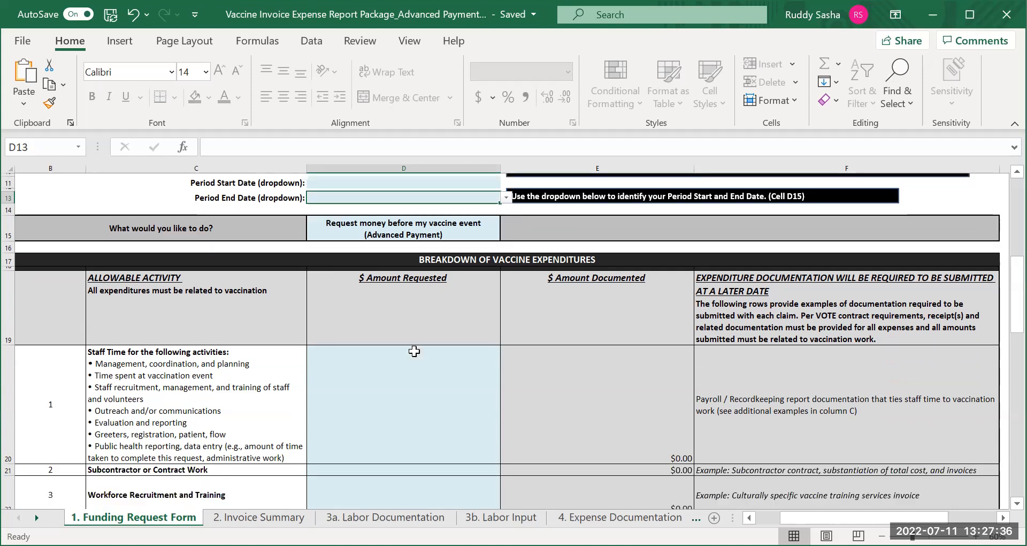
scroll(418, 350, down, 1)
click(374, 398)
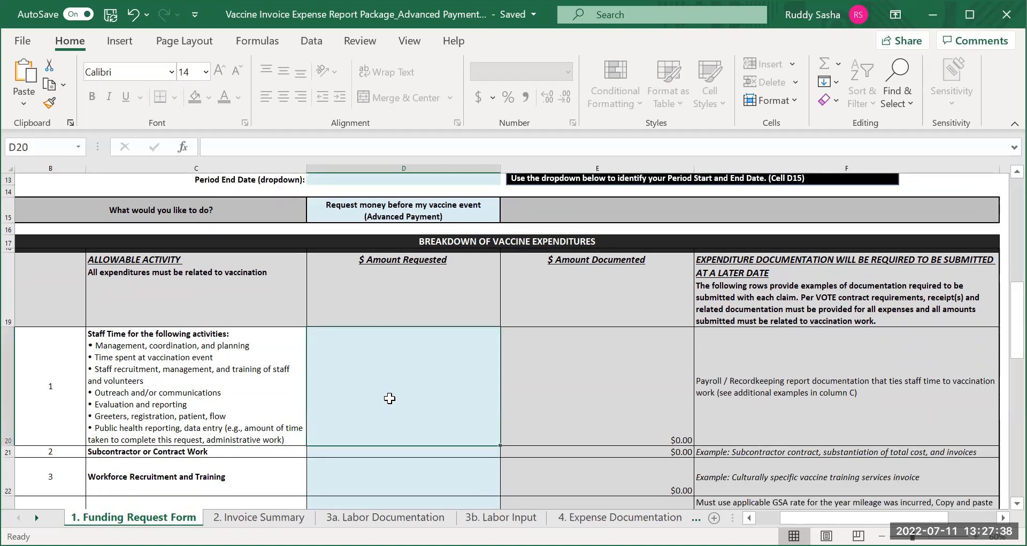
text(18000)
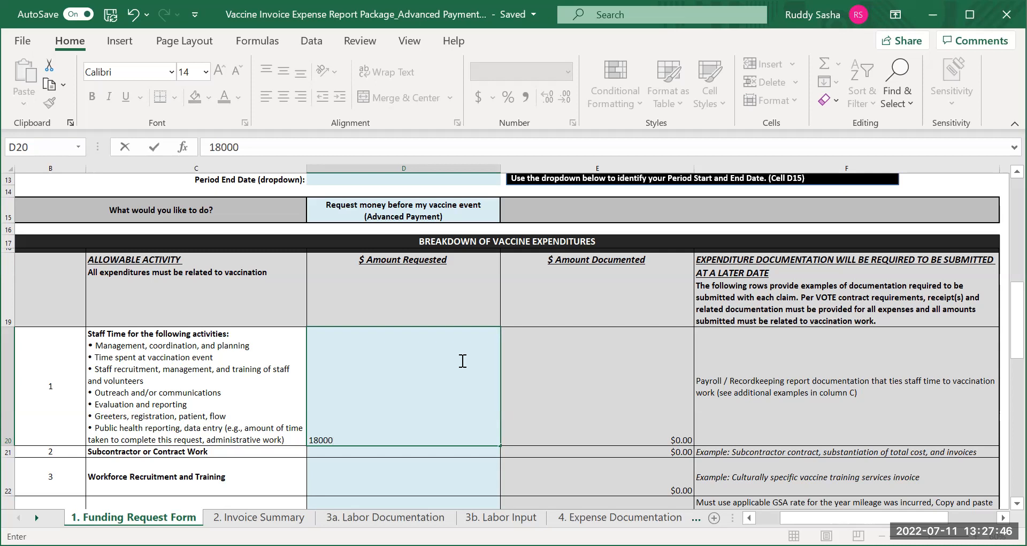
Enter 10000 as the amount requested for Outreach Materials in cell D24, ending on the Other Description amount cell
scroll(463, 362, down, 1)
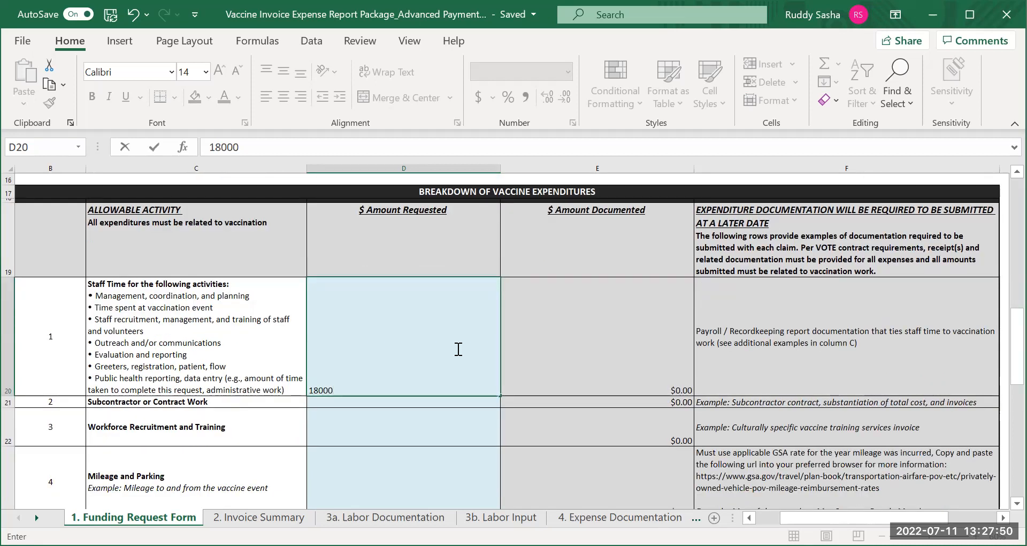
scroll(459, 349, down, 2)
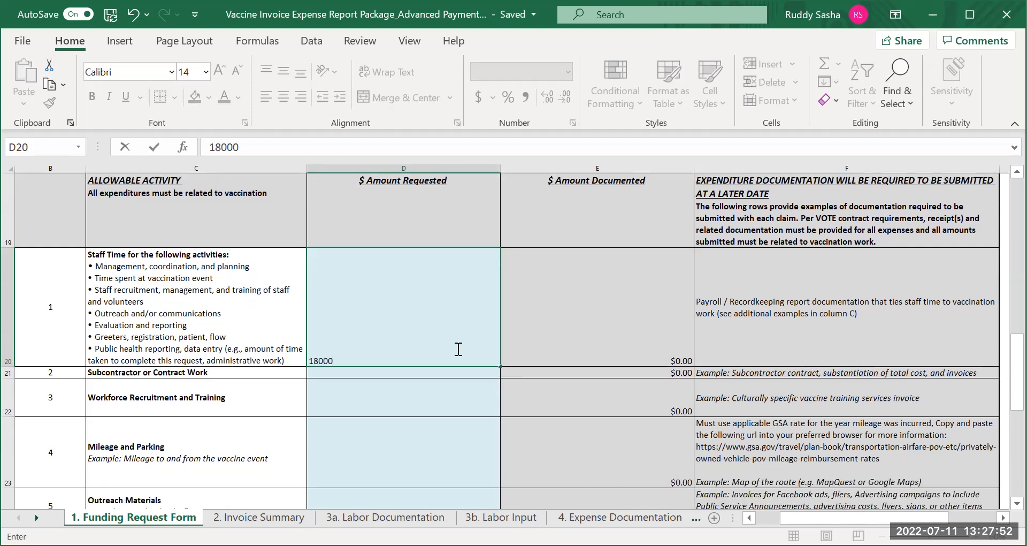
scroll(457, 349, down, 1)
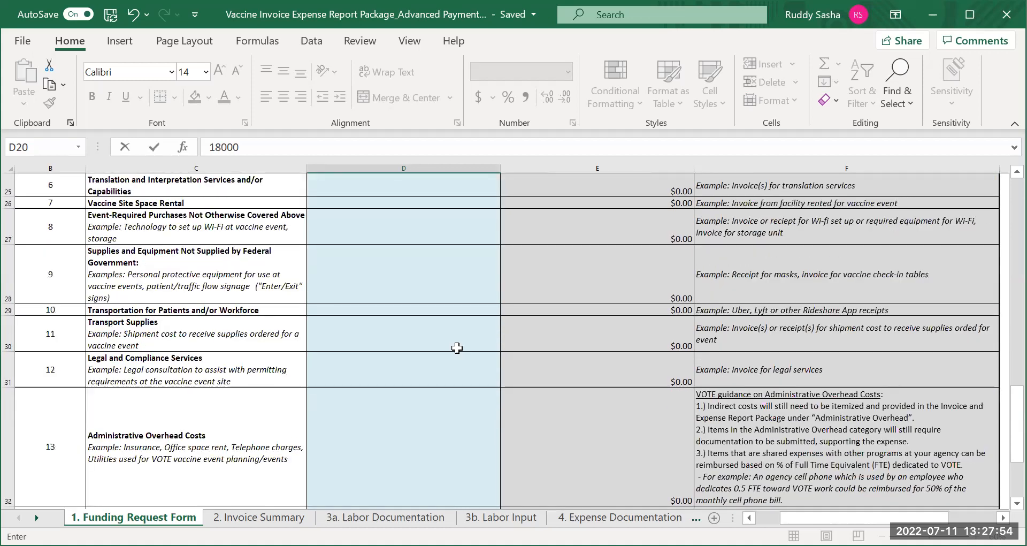
scroll(457, 348, up, 1)
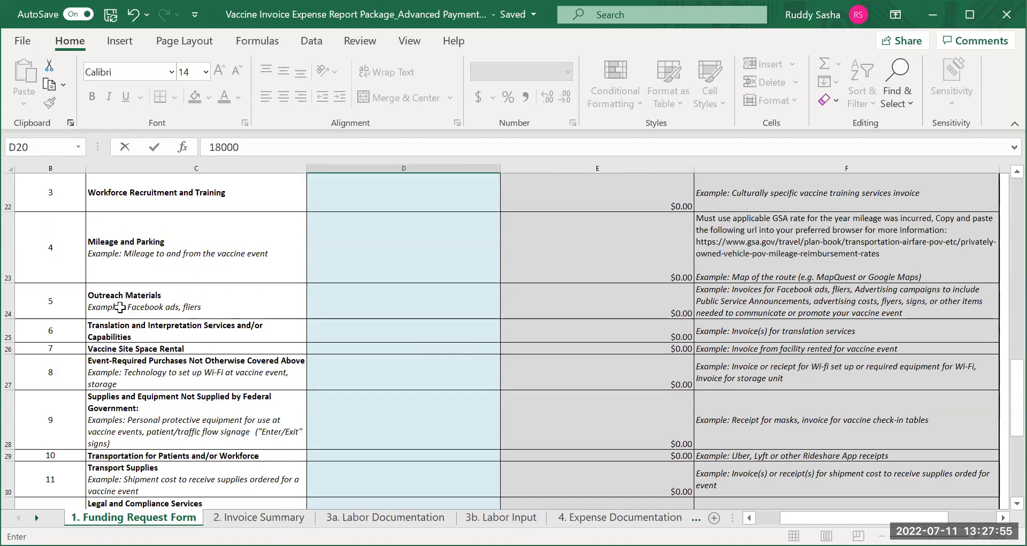
click(348, 307)
text(1)
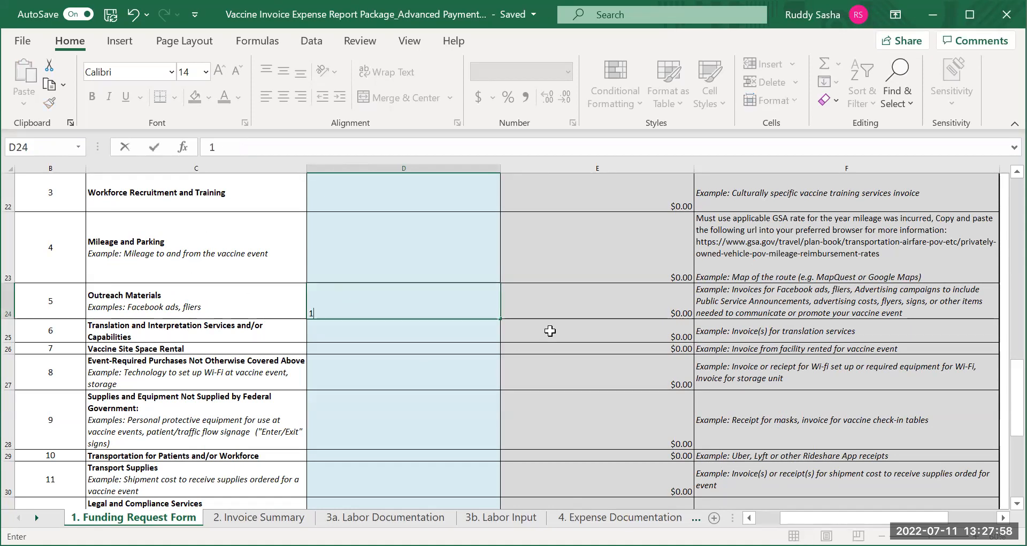
text(0000)
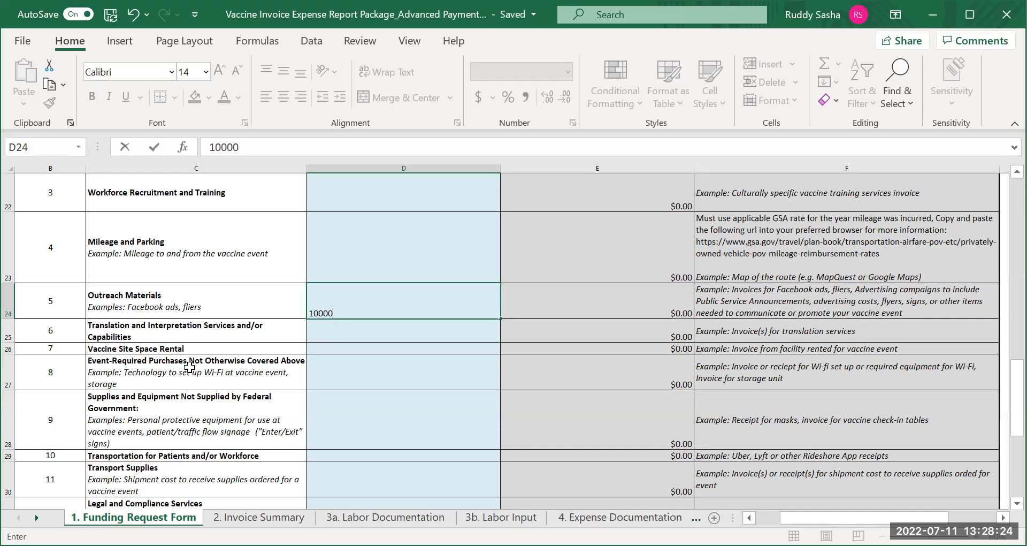
scroll(190, 367, down, 1)
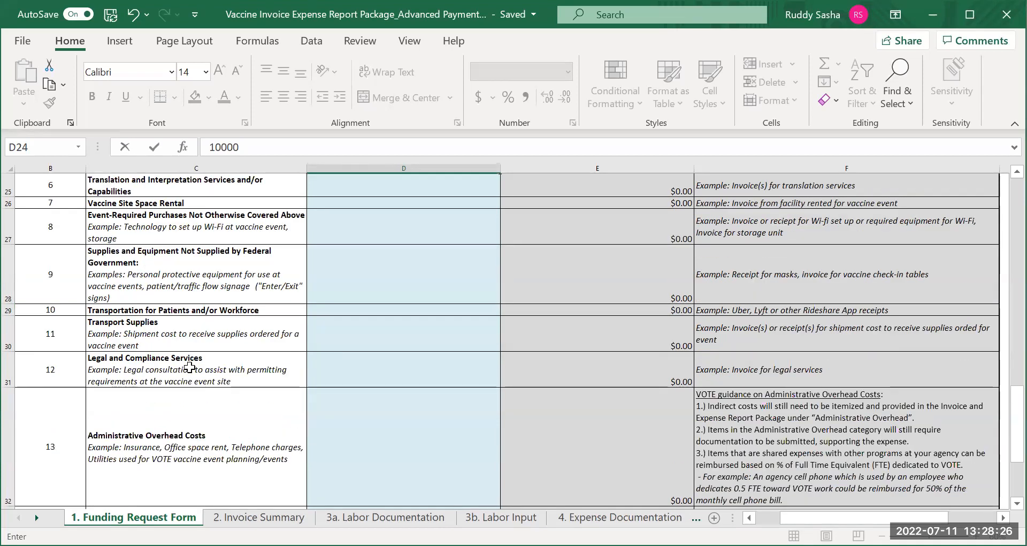
scroll(190, 367, down, 2)
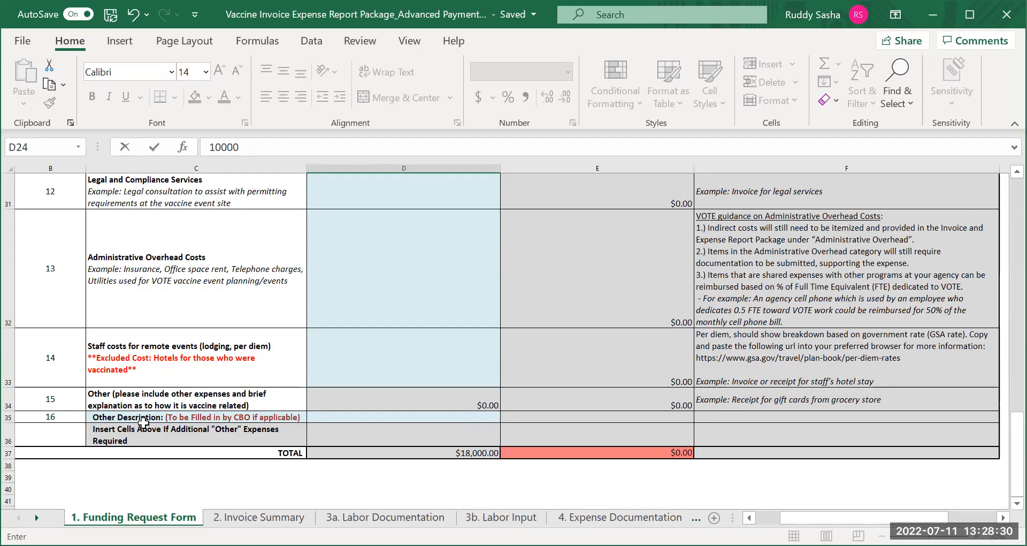
click(440, 418)
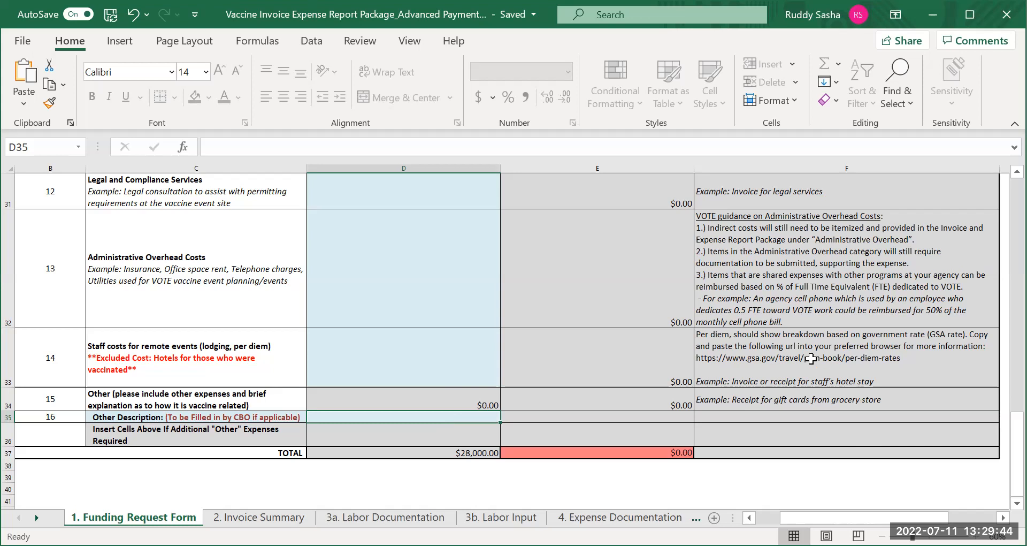
Set the "What would you like to do?" choice to "Submit documentation from my vaccine event (Advanced Payment Spend Down)"
scroll(811, 358, up, 7)
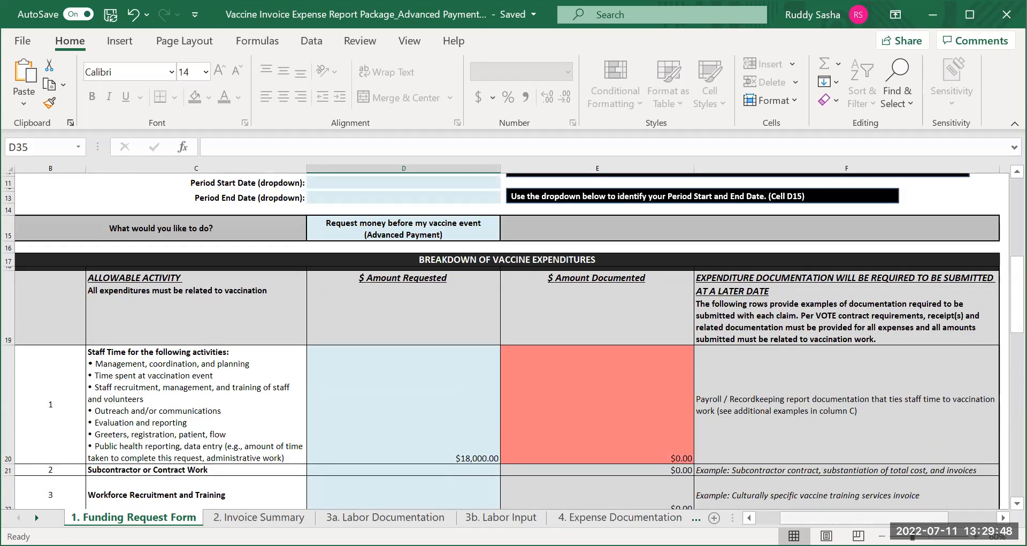
scroll(508, 342, right, 3)
scroll(508, 342, right, 3)
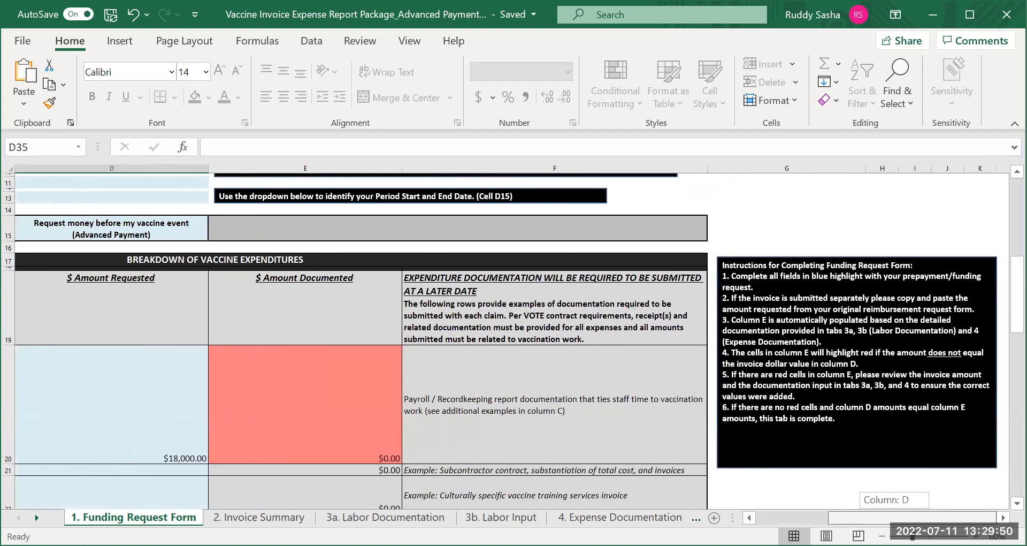
scroll(508, 342, left, 6)
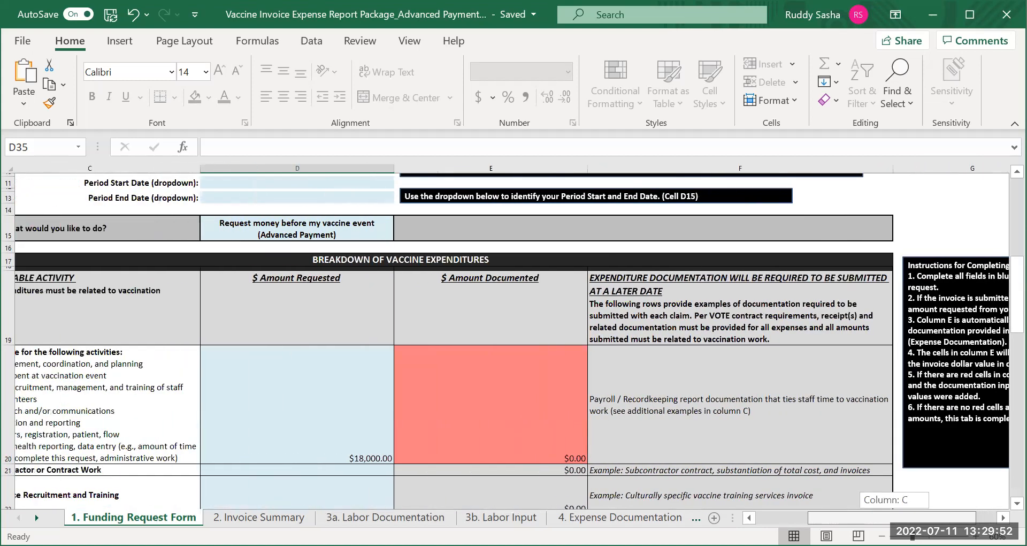
drag(859, 518, 864, 517)
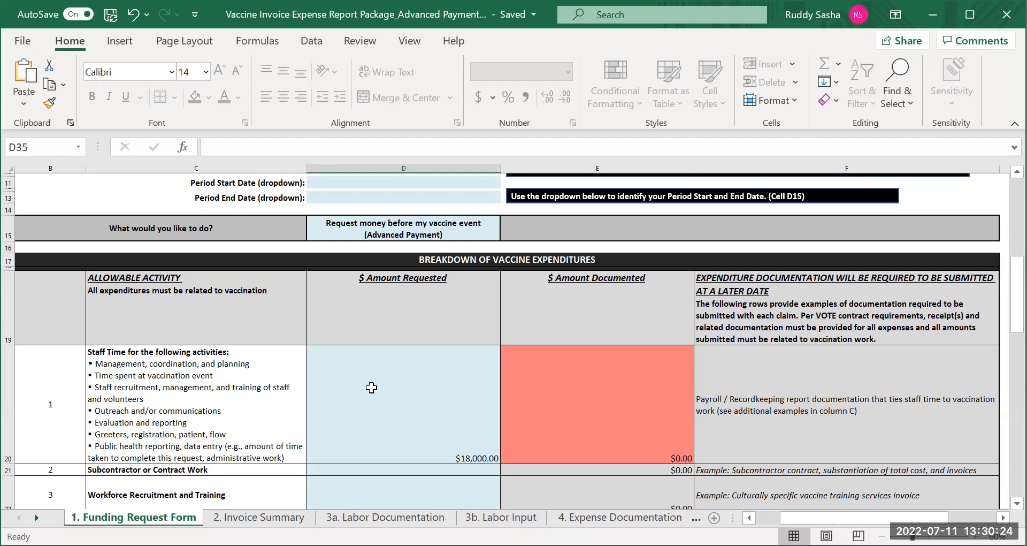
click(449, 231)
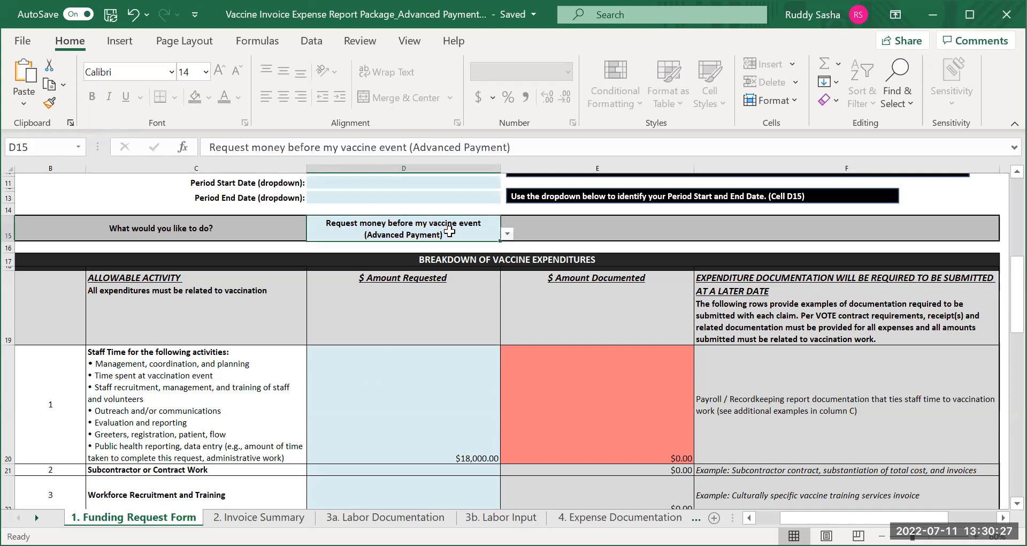
click(507, 234)
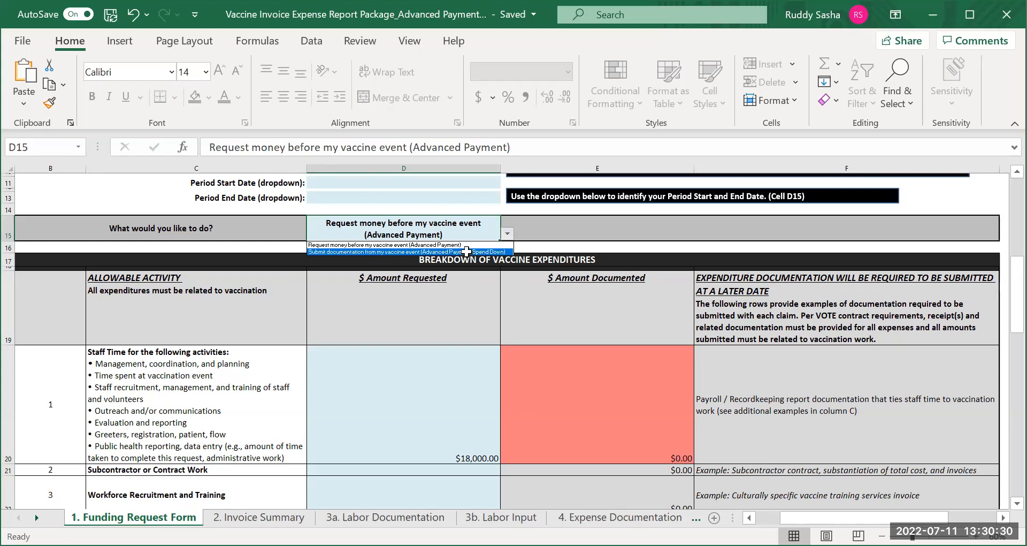
click(466, 251)
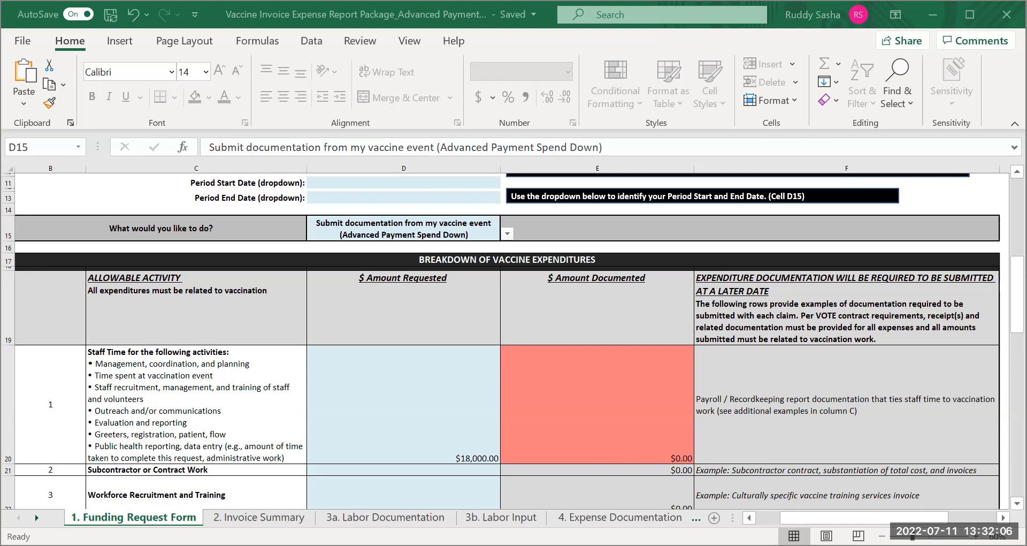
Enter VOTe as the recipient's organization name on the 2. Invoice Summary sheet
click(258, 516)
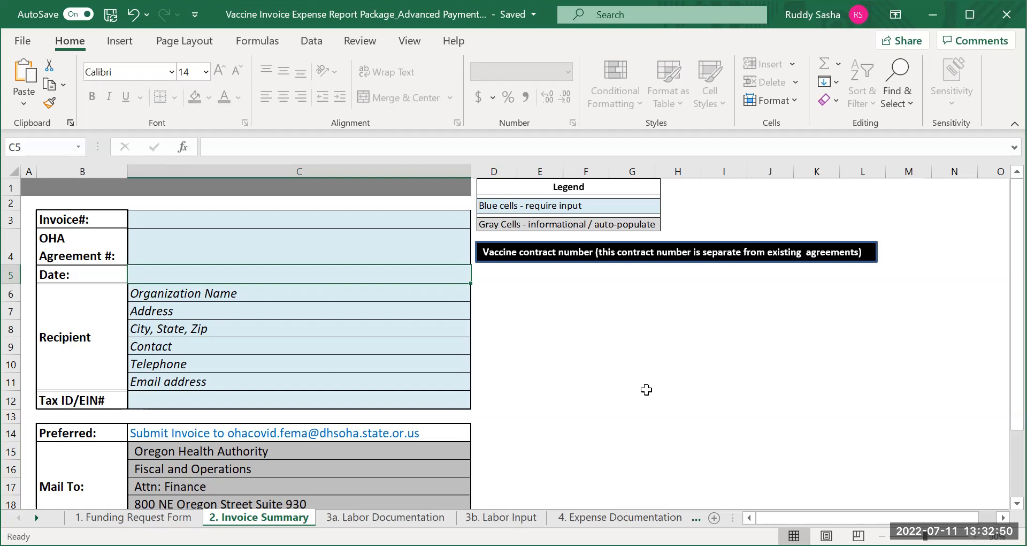
click(184, 294)
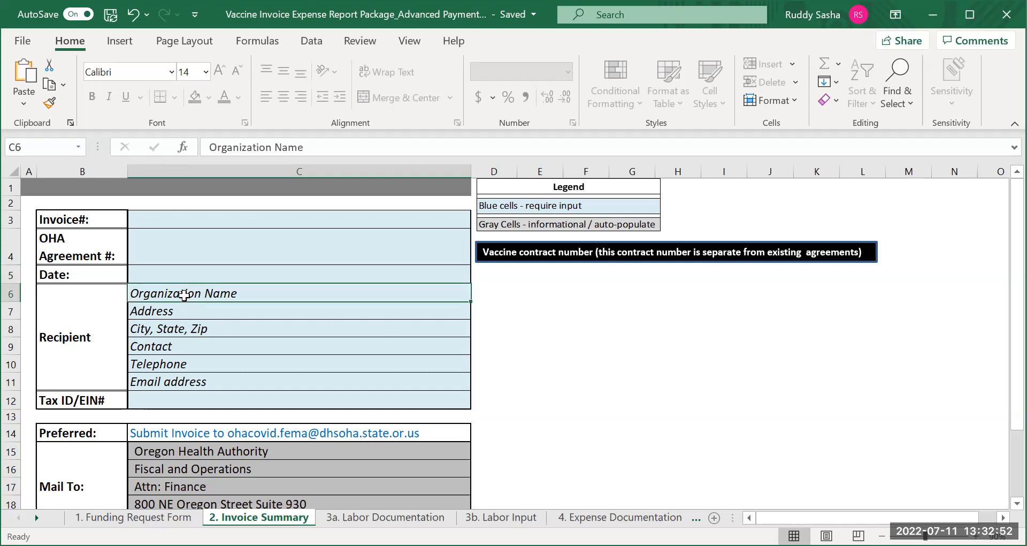
text(VOte)
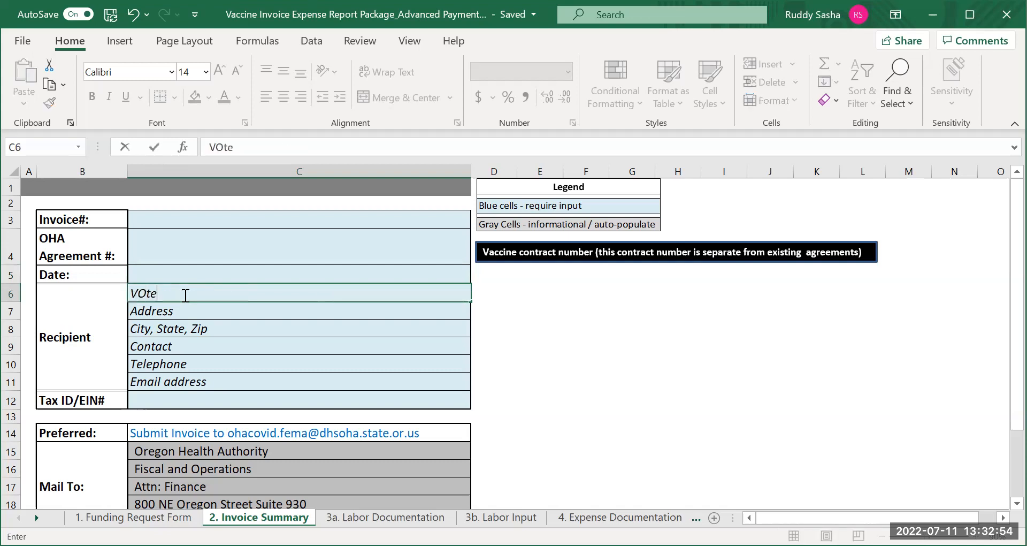
key(BackSpace)
key(BackSpace)
text(Te)
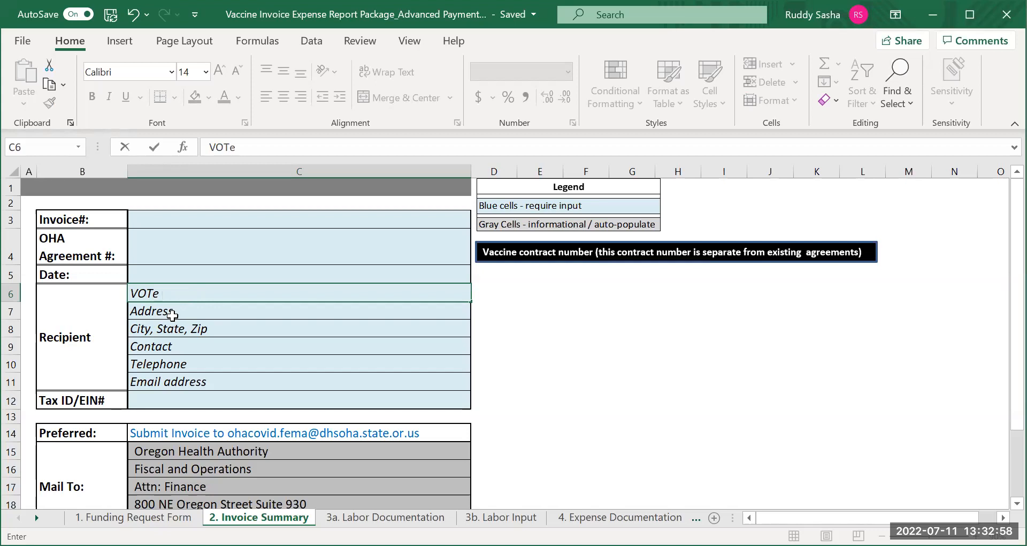
Enter the recipient's city, state and ZIP code in cell C8 of the invoice summary
click(166, 333)
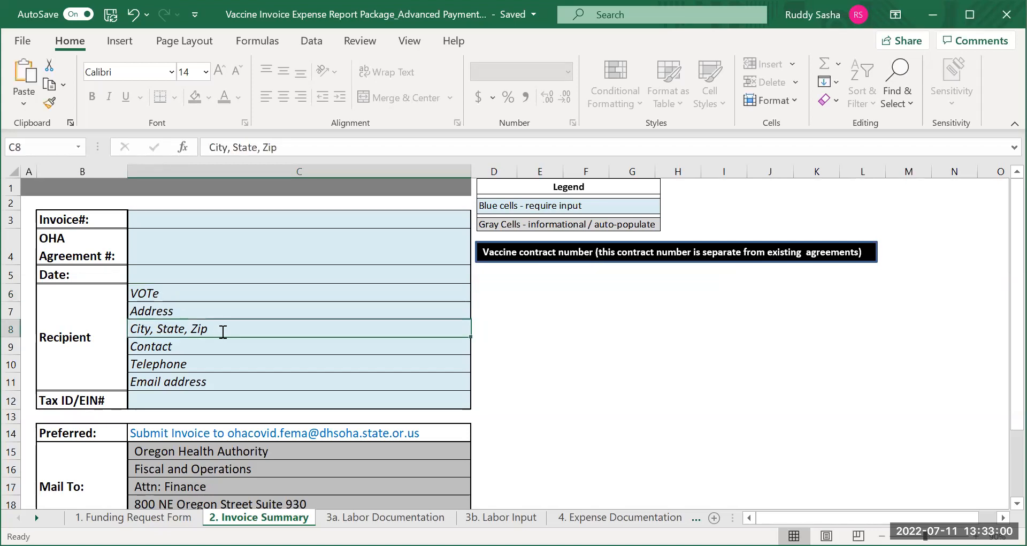
text(Portland )
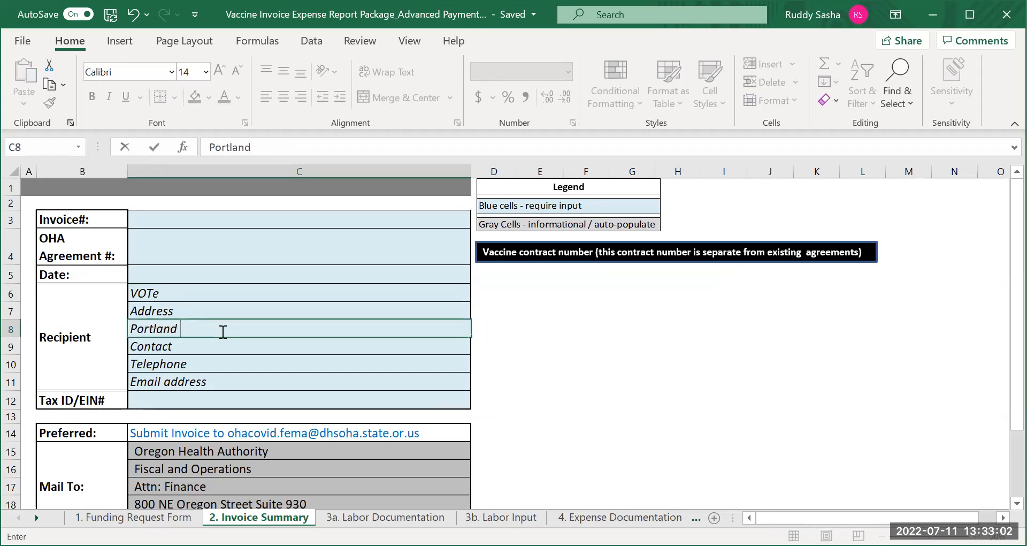
text(ORegon)
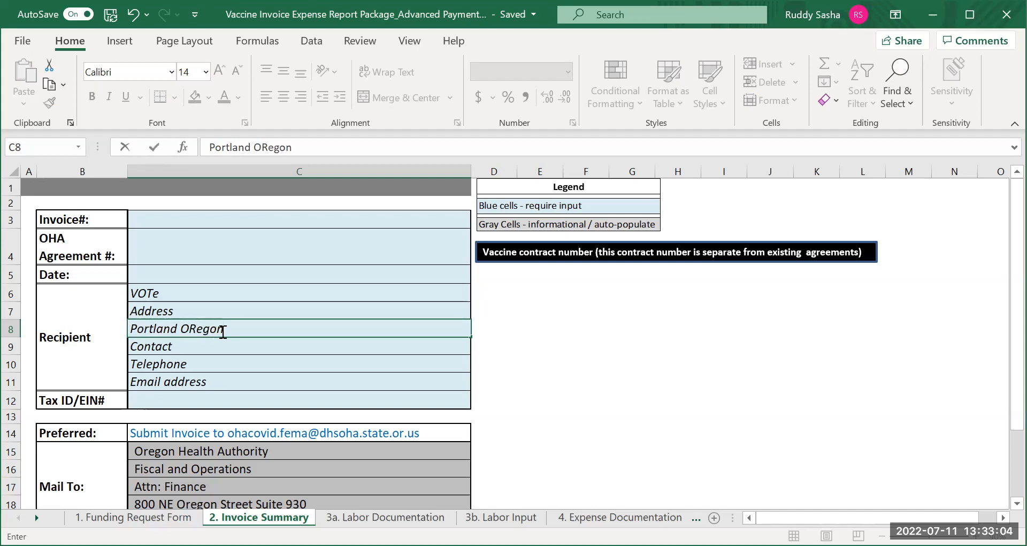
text(,)
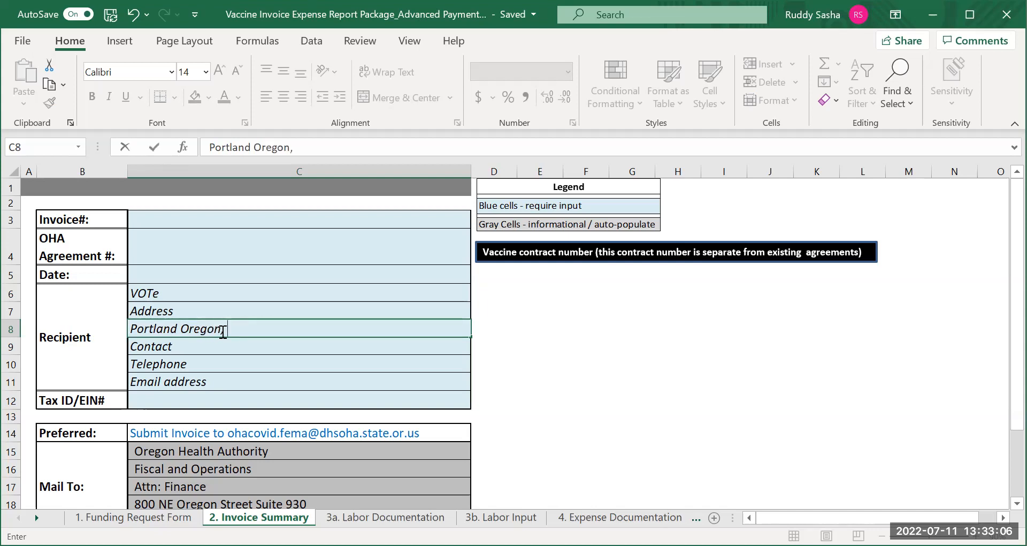
text( 97212)
Enter the recipient's street address in cell C7, replacing the Address placeholder
key(Up)
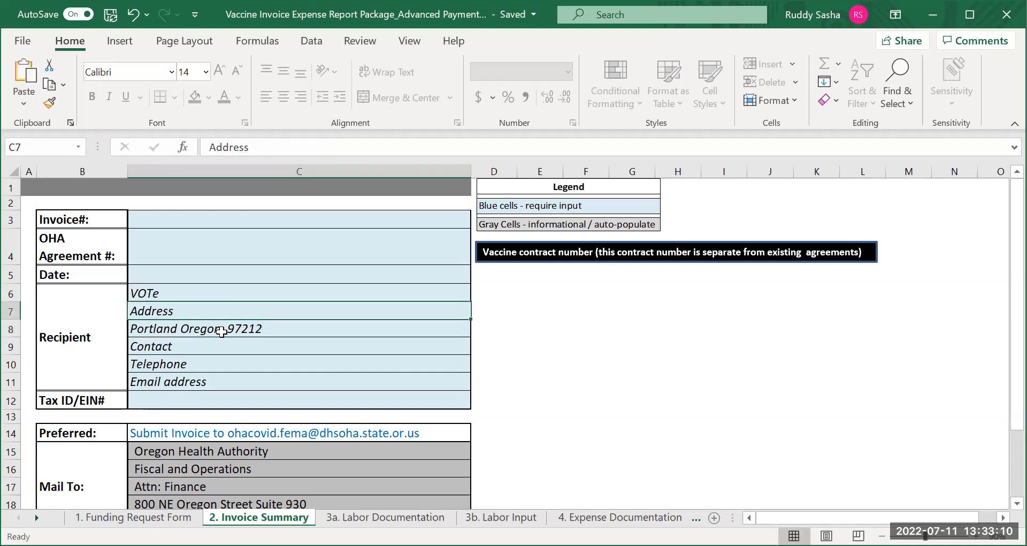
text(Oregon Street)
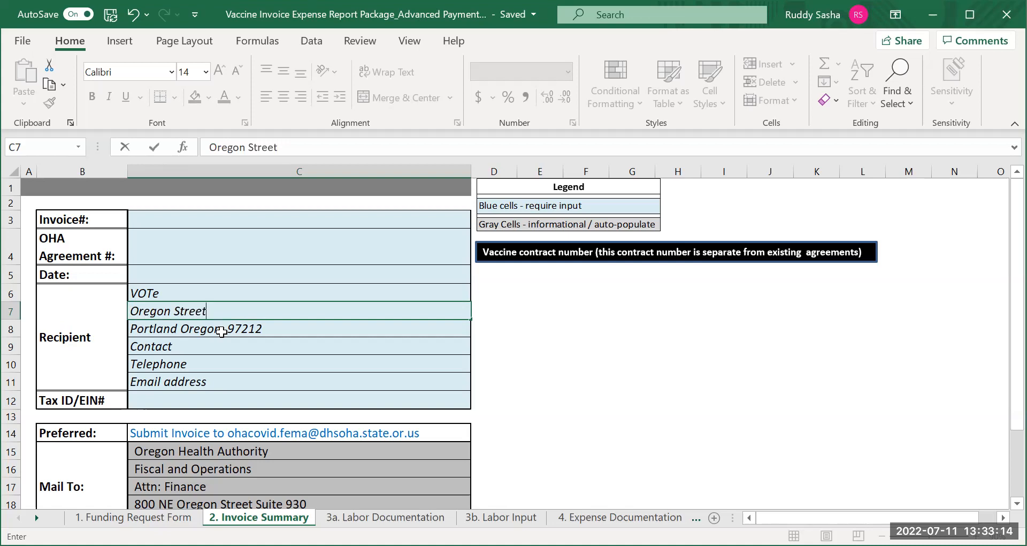
Enter the recipient's phone number in the Contact cell C9
click(195, 346)
text(555-1212)
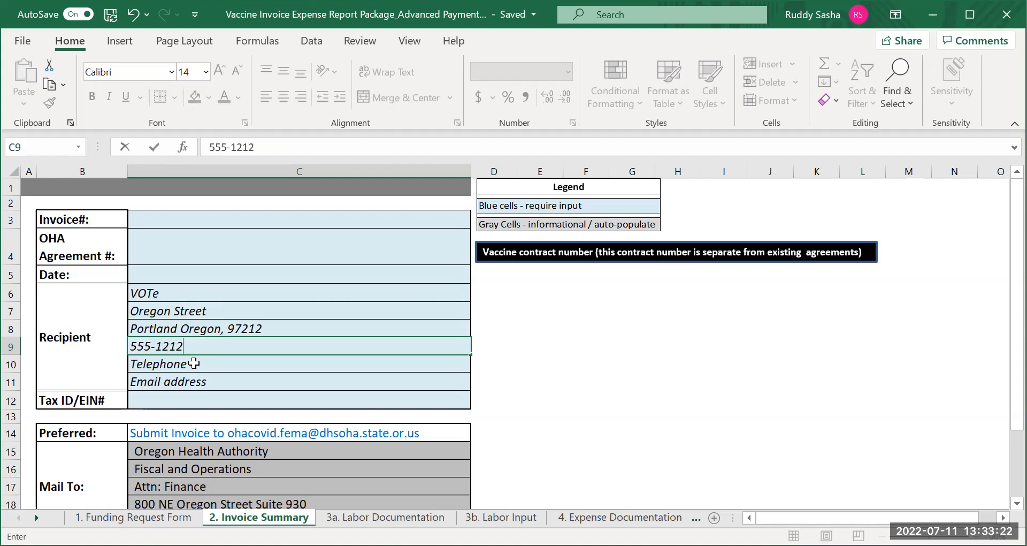
Enter the recipient's email address in cell C11
click(205, 384)
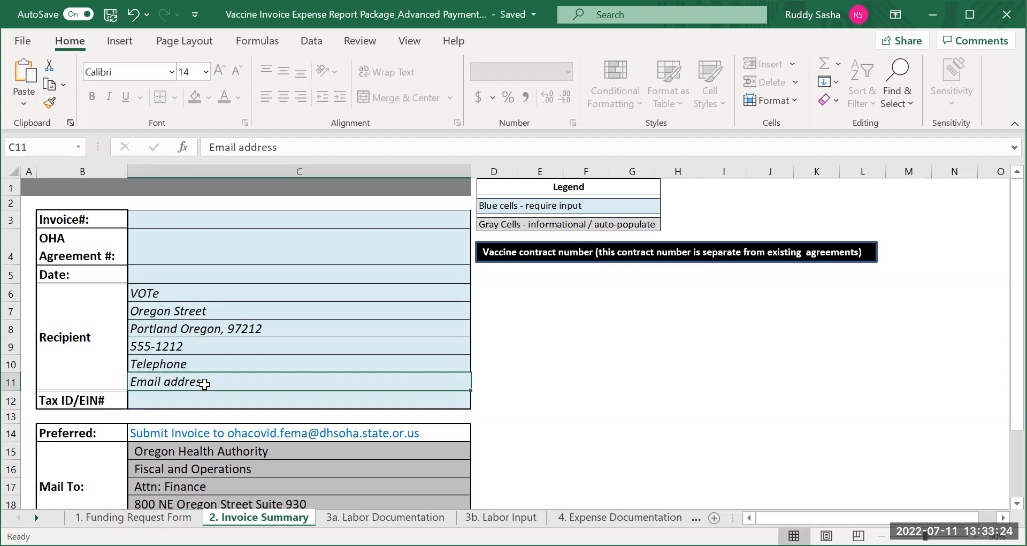
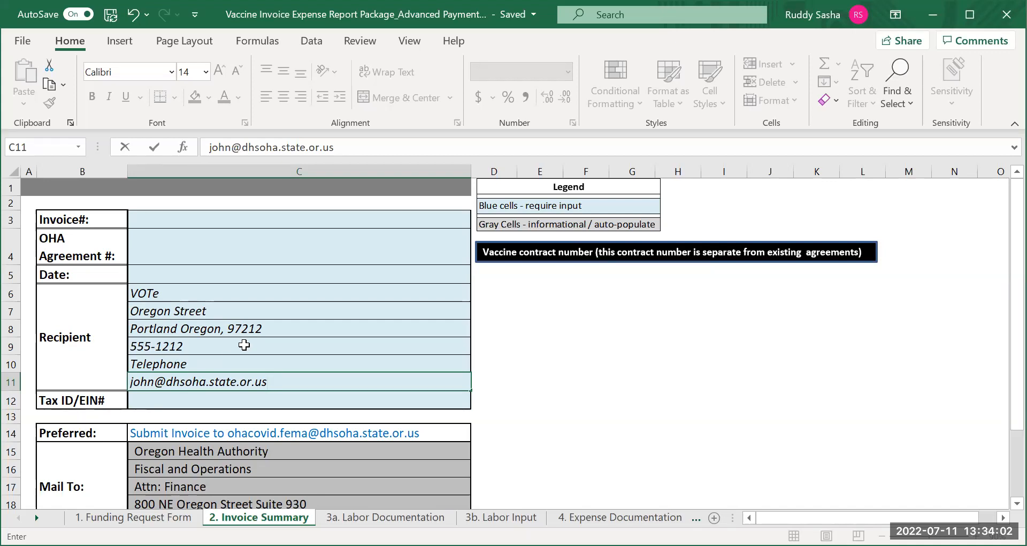
Enter "Community Vaccine Event April and May 2022" as the invoice's event description in cell C21
scroll(244, 344, down, 2)
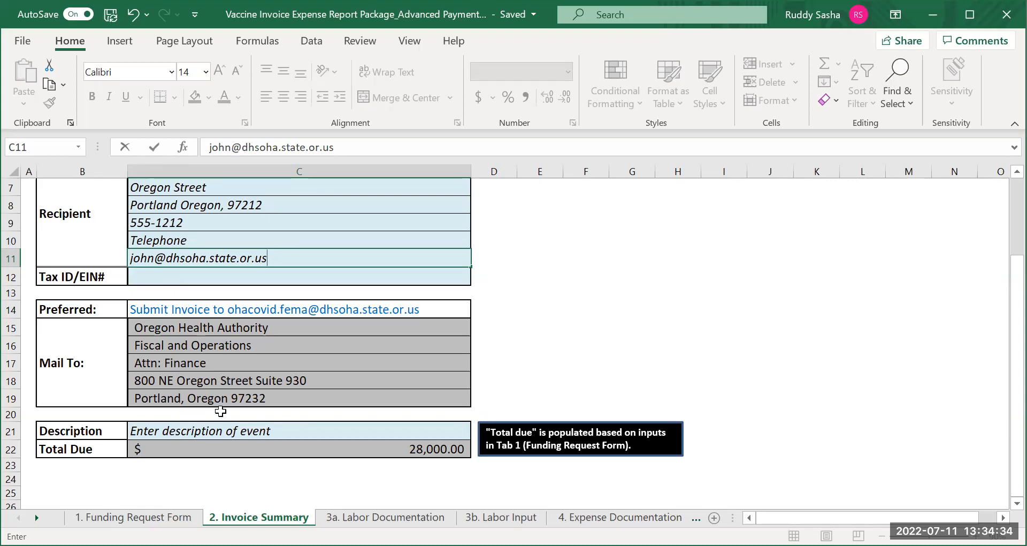
click(215, 433)
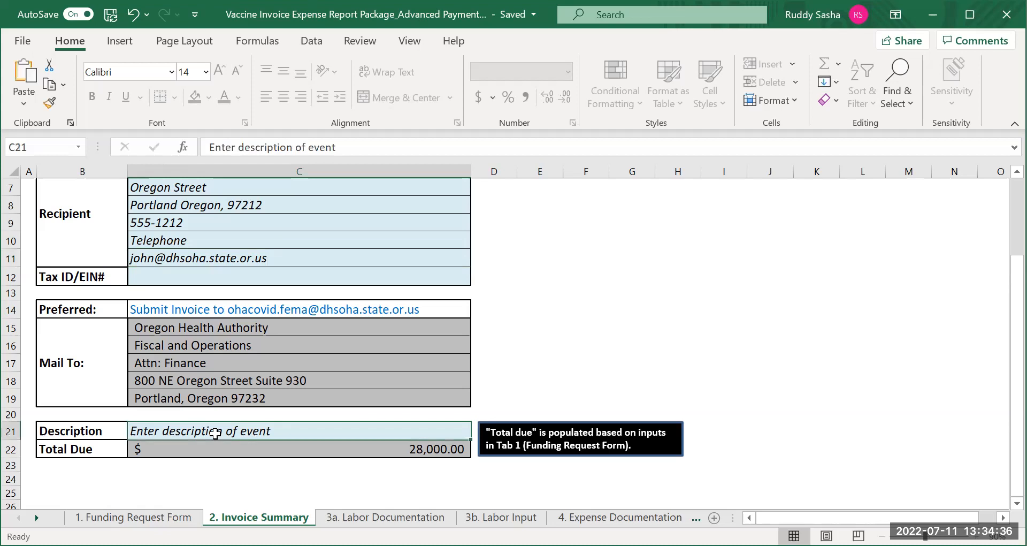
text(Co)
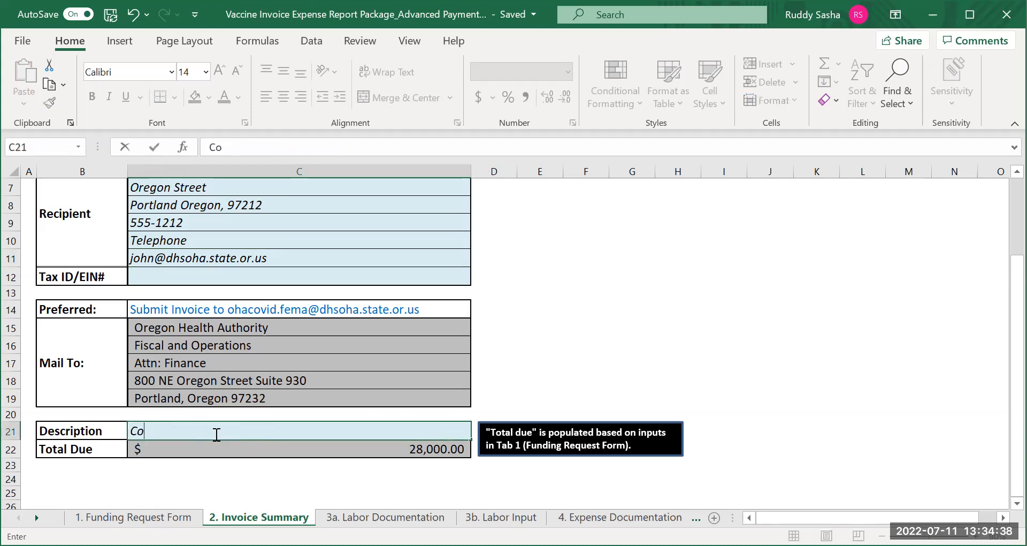
text(mmunity )
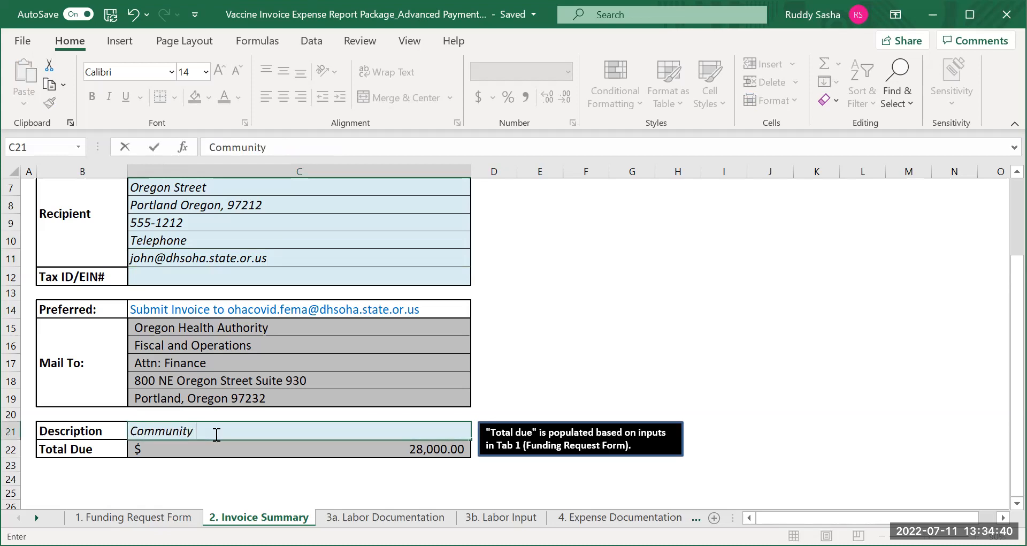
text(Vaccine Event)
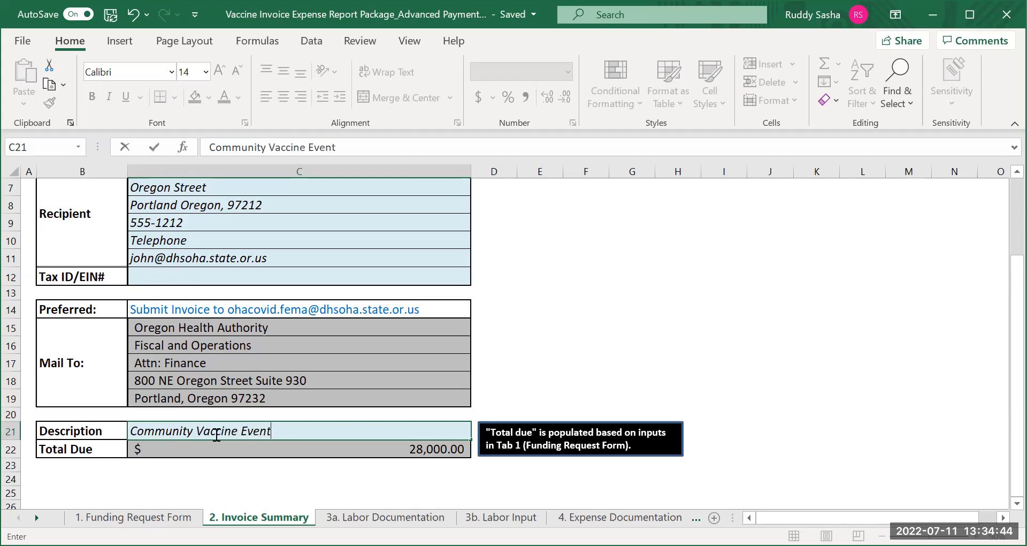
text( Ma)
key(BackSpace)
key(BackSpace)
text(Apiil and May)
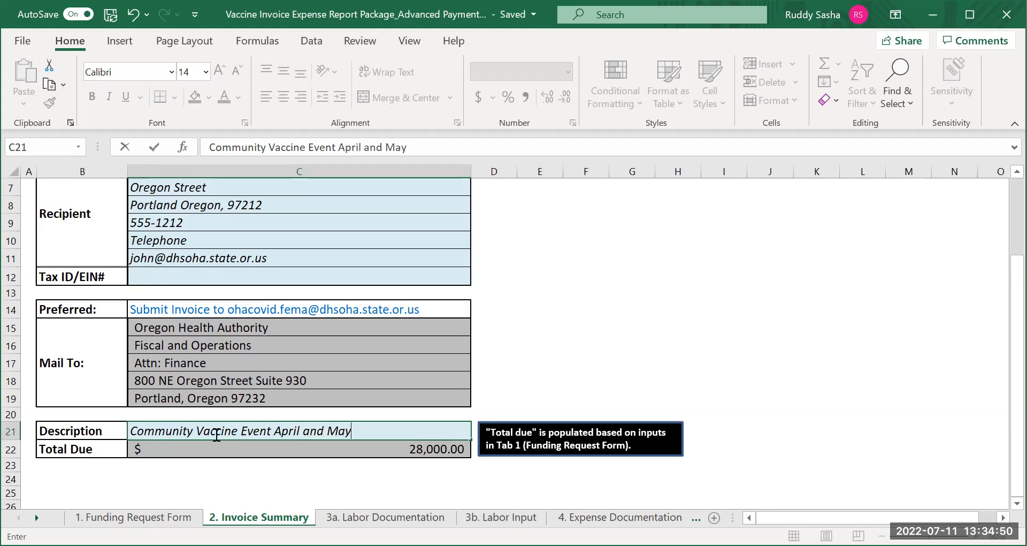
text( 2022)
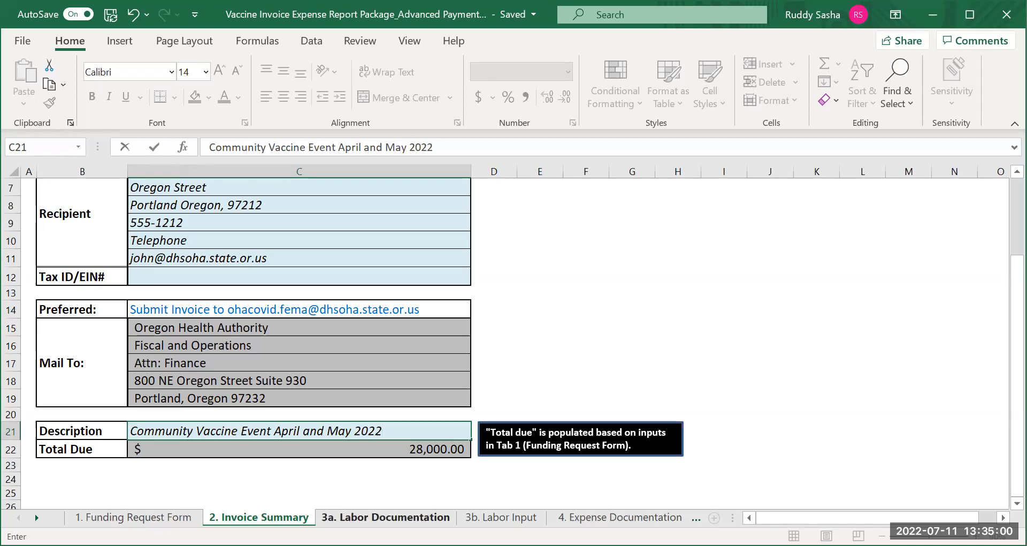
Answer No to the payroll time keeping system question in cell D17 of the 3a. Labor Documentation sheet
click(386, 517)
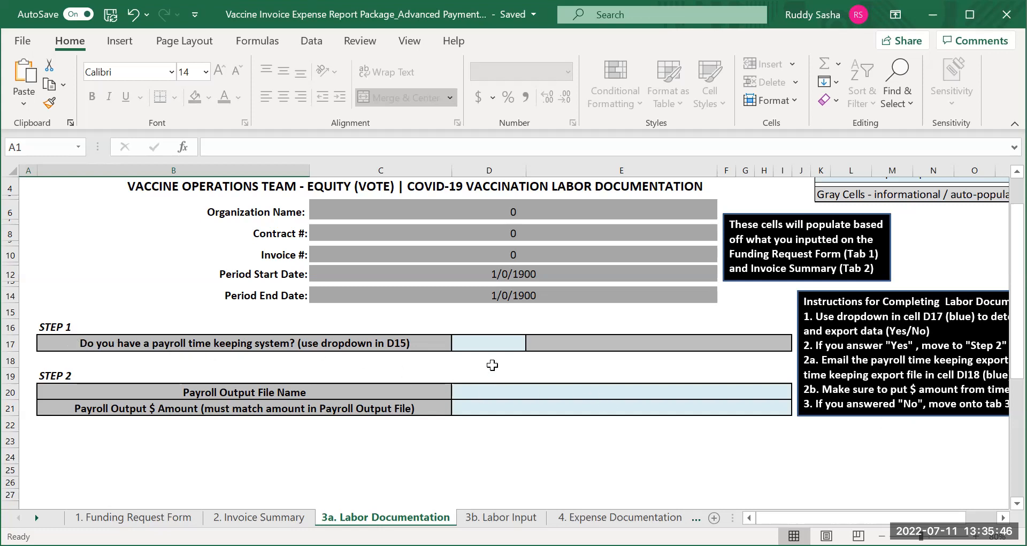
click(492, 344)
click(533, 345)
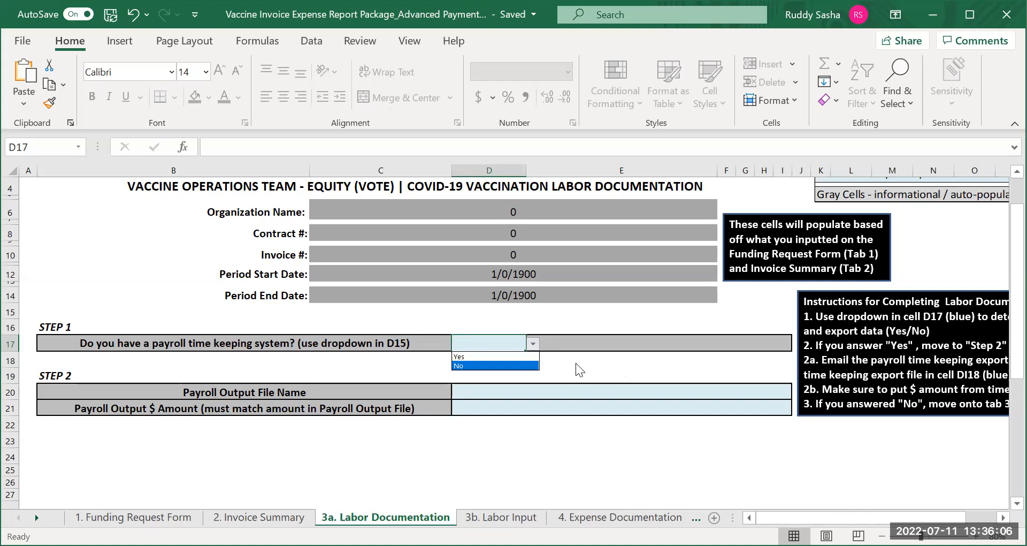
click(502, 365)
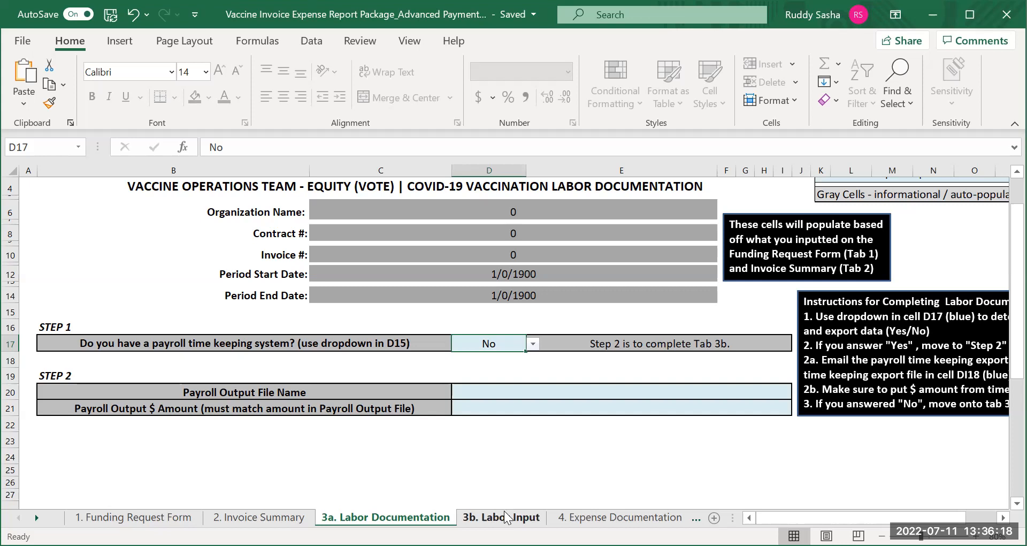
Switch the payroll time keeping answer to Yes and set it back to No
click(531, 345)
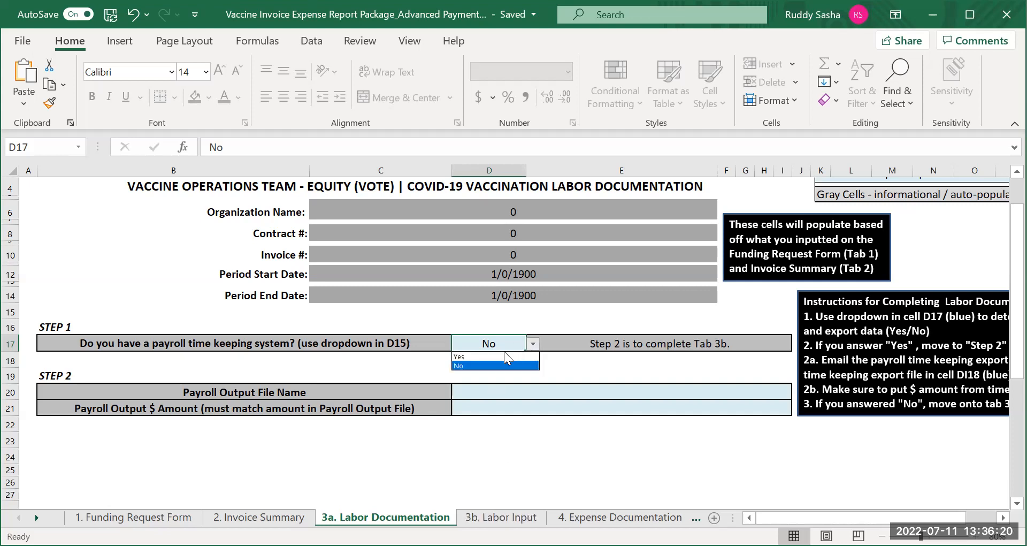
click(503, 357)
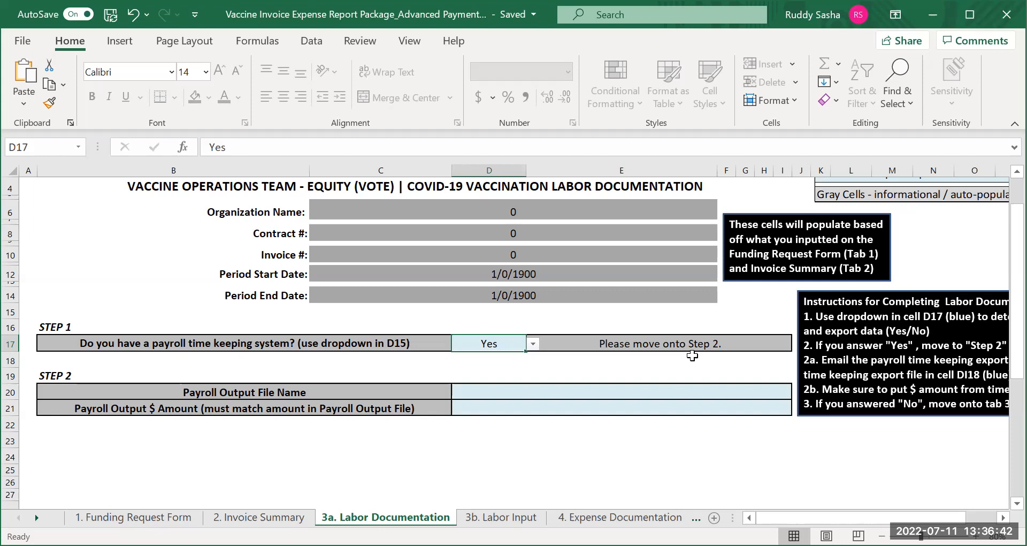
click(531, 344)
click(503, 366)
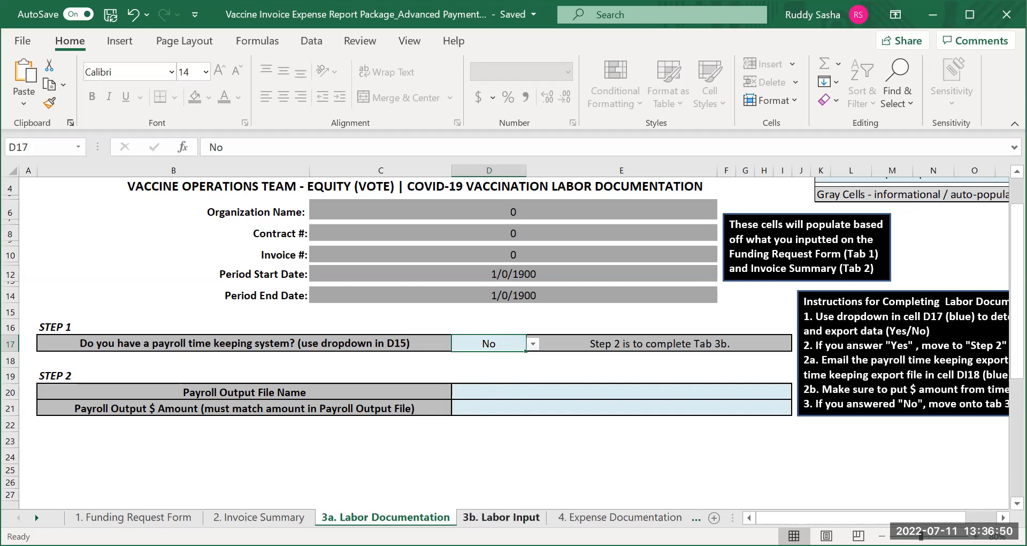
Examine the employee name, title and status rows and the daily columns on the 3b. Labor Input sheet
click(501, 517)
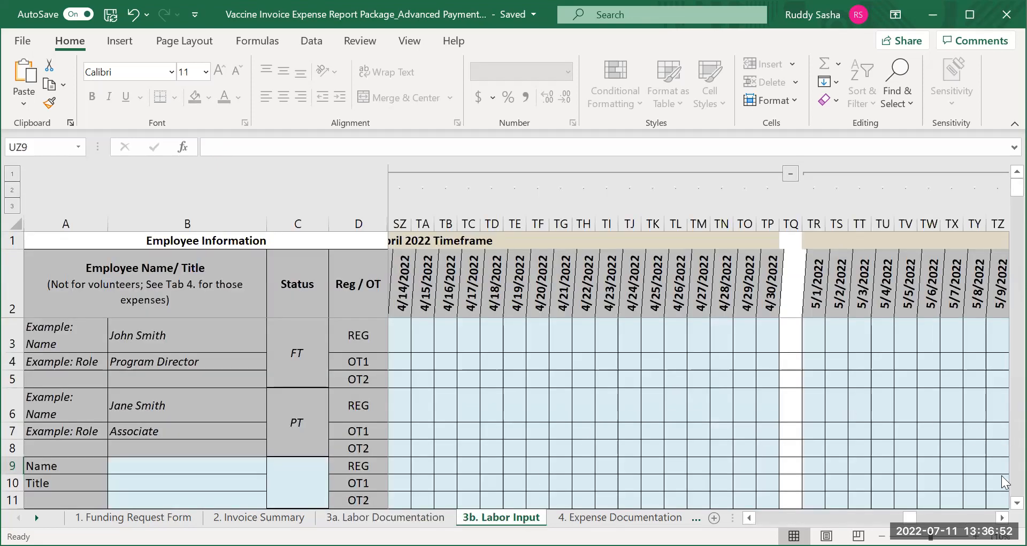
scroll(1006, 506, down, 1)
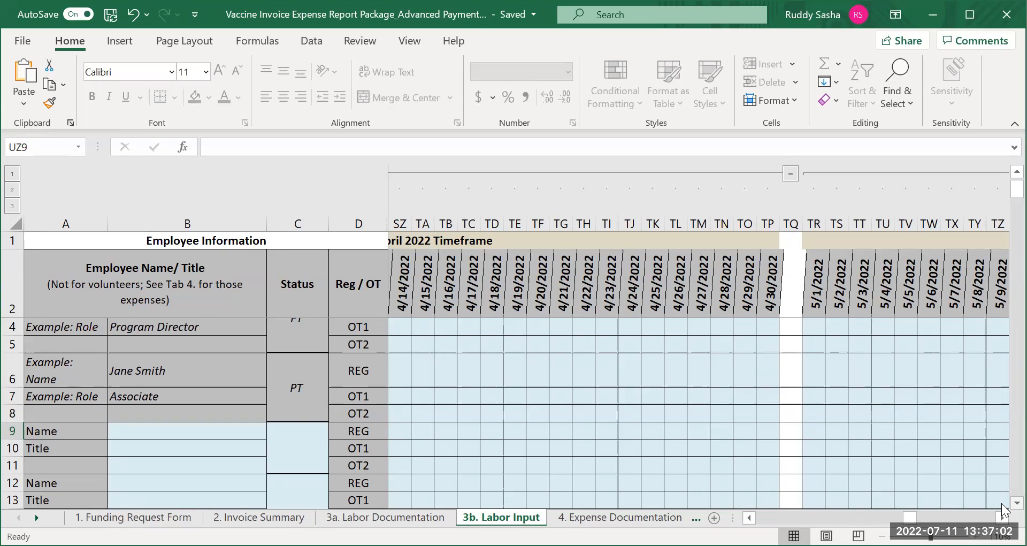
click(1017, 171)
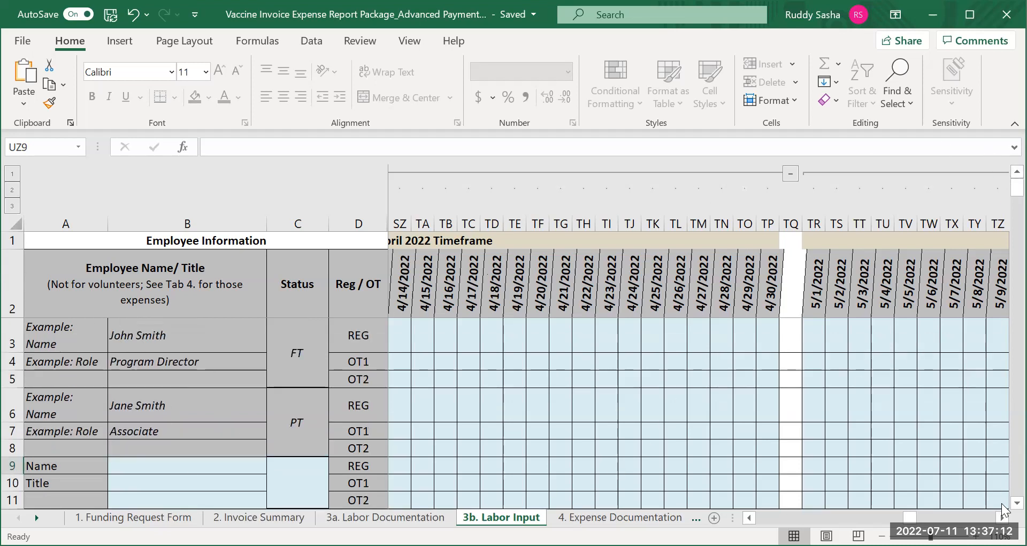
scroll(1002, 502, down, 2)
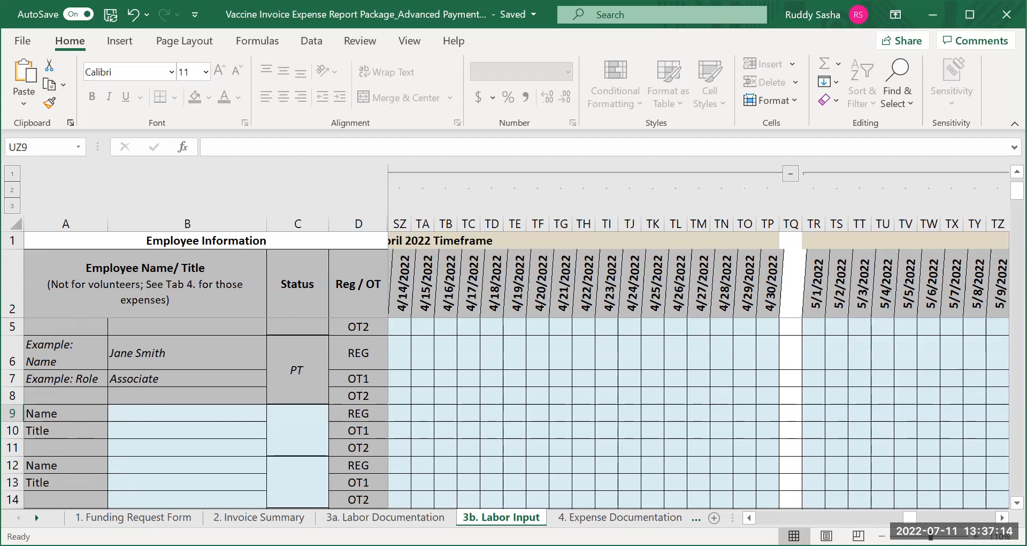
scroll(1004, 511, down, 6)
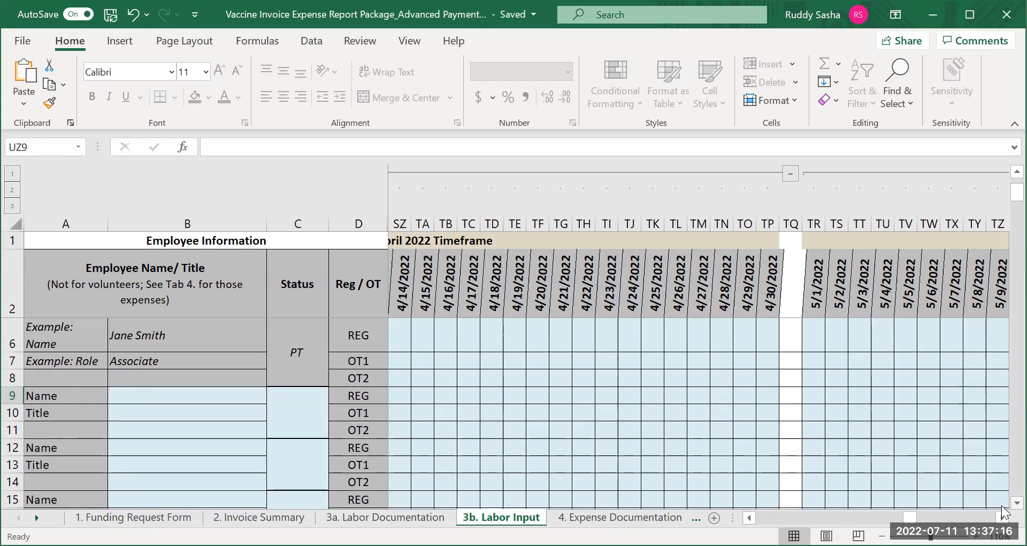
scroll(1004, 510, down, 4)
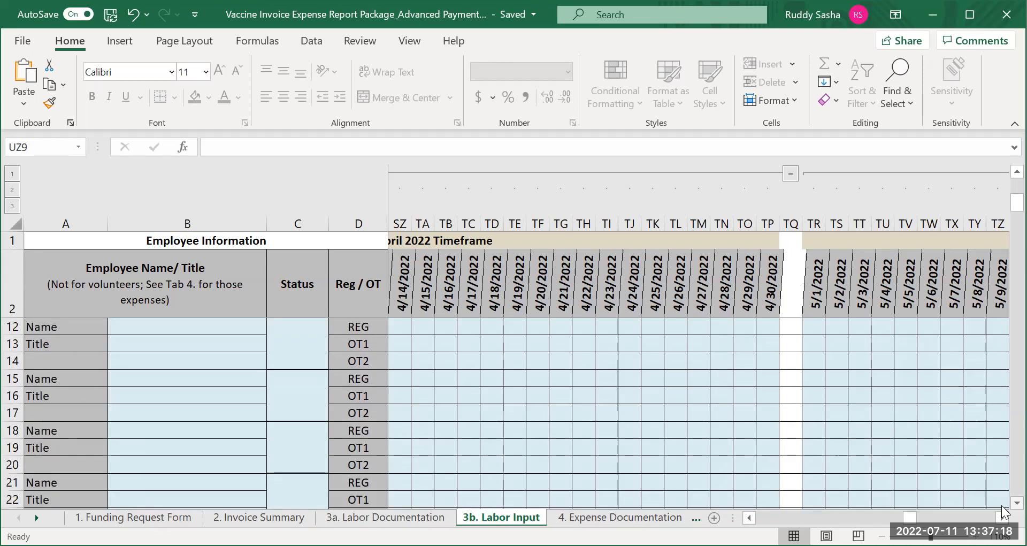
click(1006, 505)
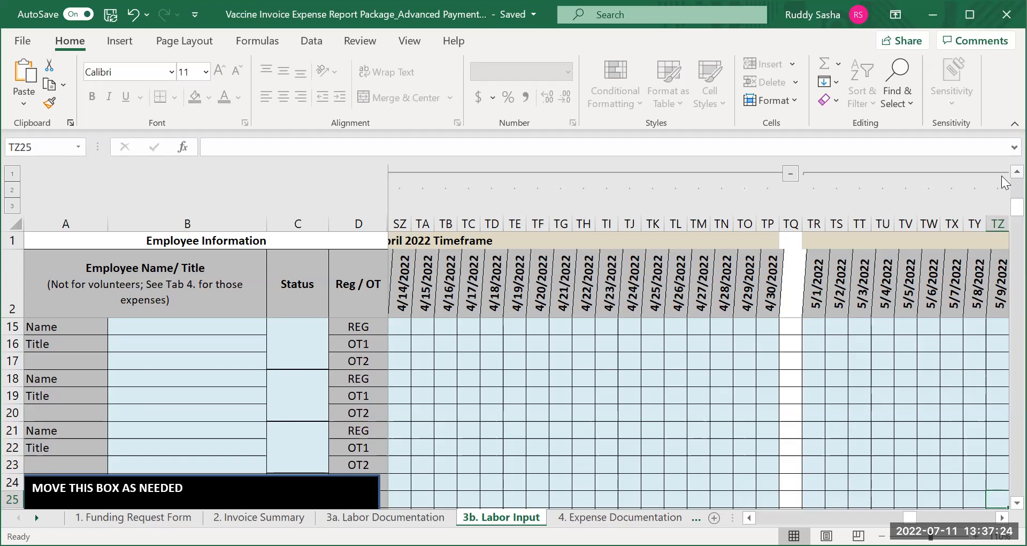
scroll(1001, 182, up, 2)
scroll(1002, 175, up, 2)
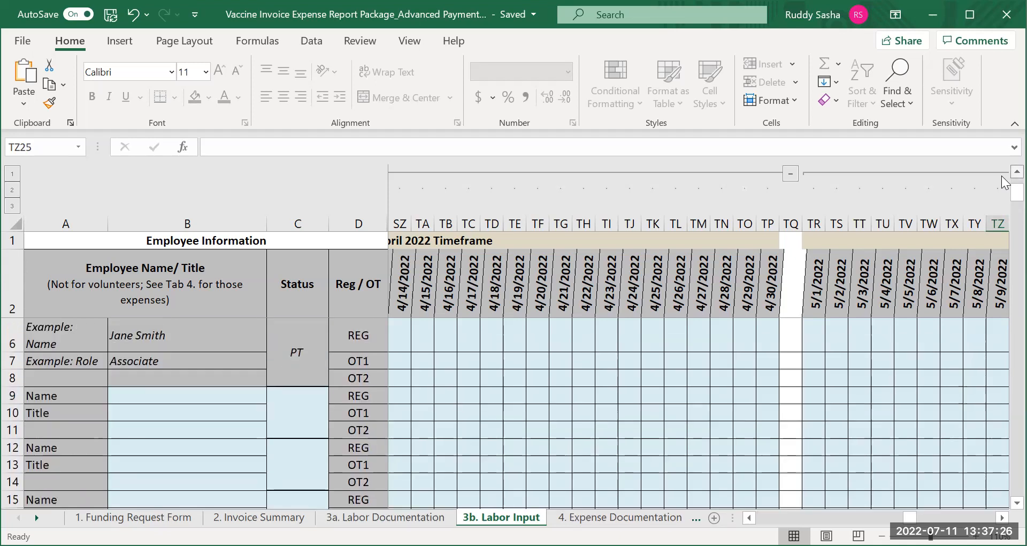
scroll(1001, 183, up, 1)
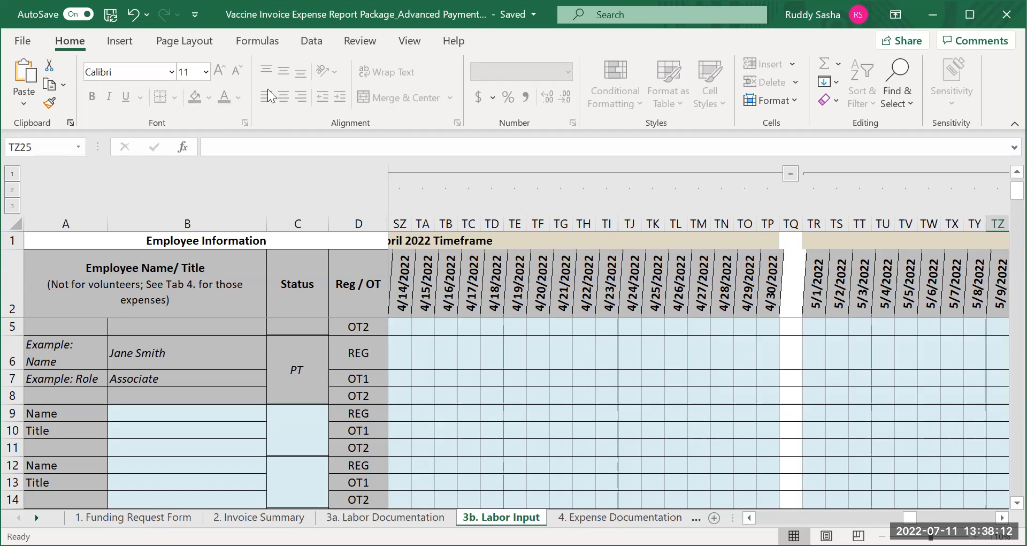
Enter the first employee's name in cell B9 and the title "Outreach and Education Coordinator" in cell B10
click(129, 409)
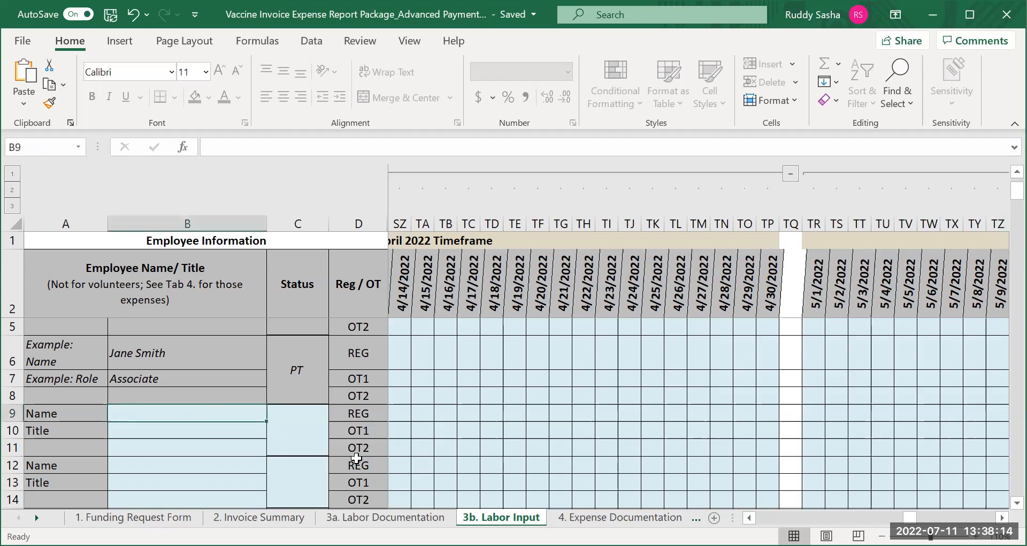
text(Amelie)
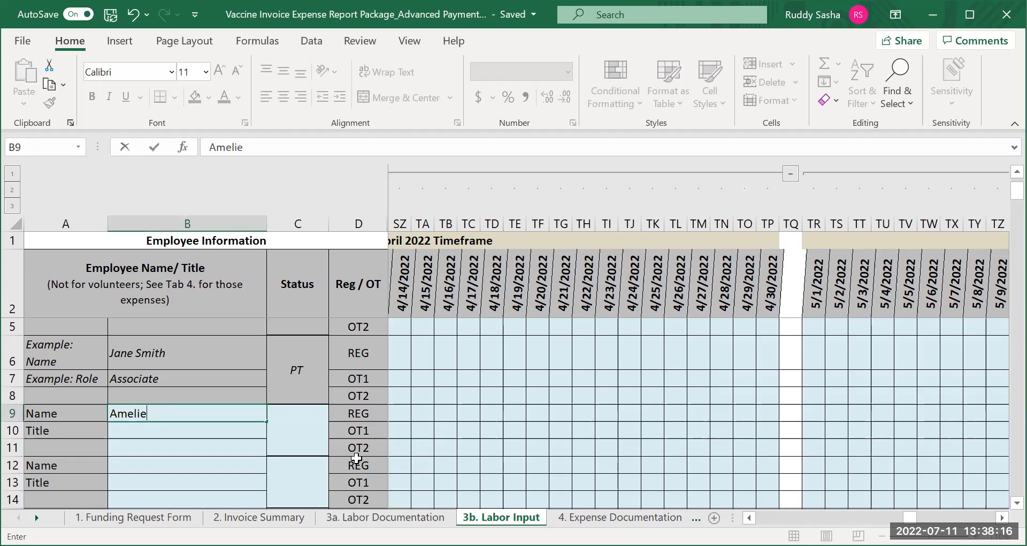
click(178, 431)
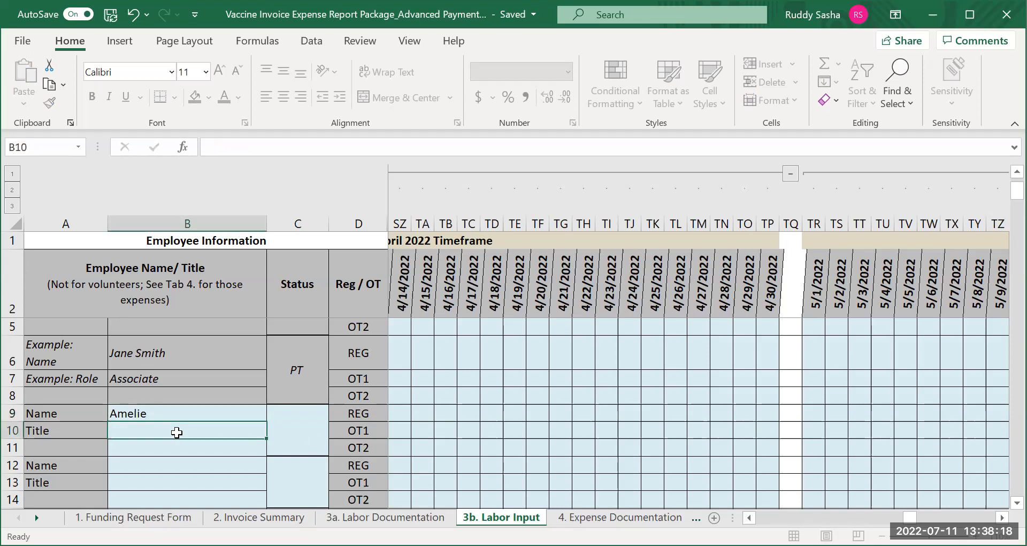
text(Outrou)
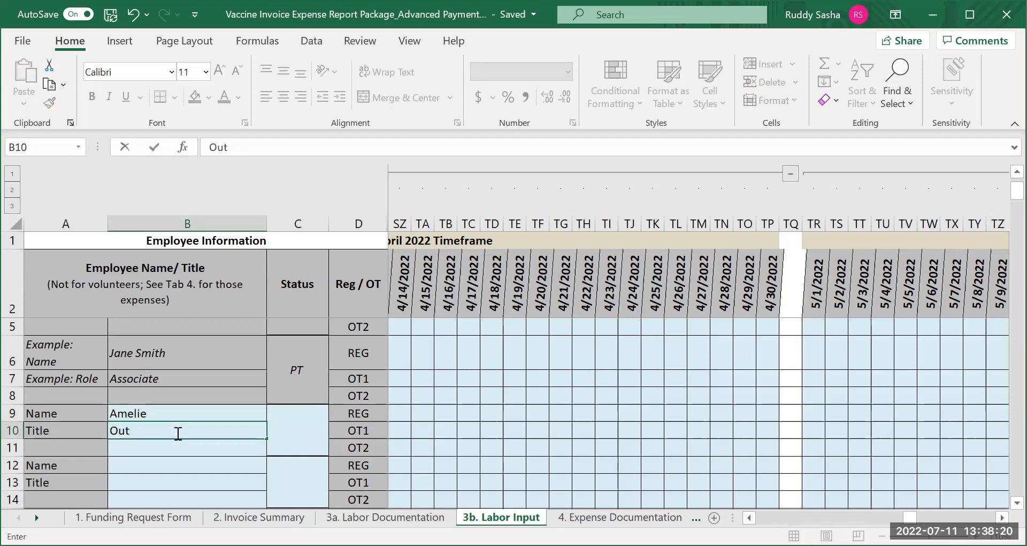
text(each and Ed)
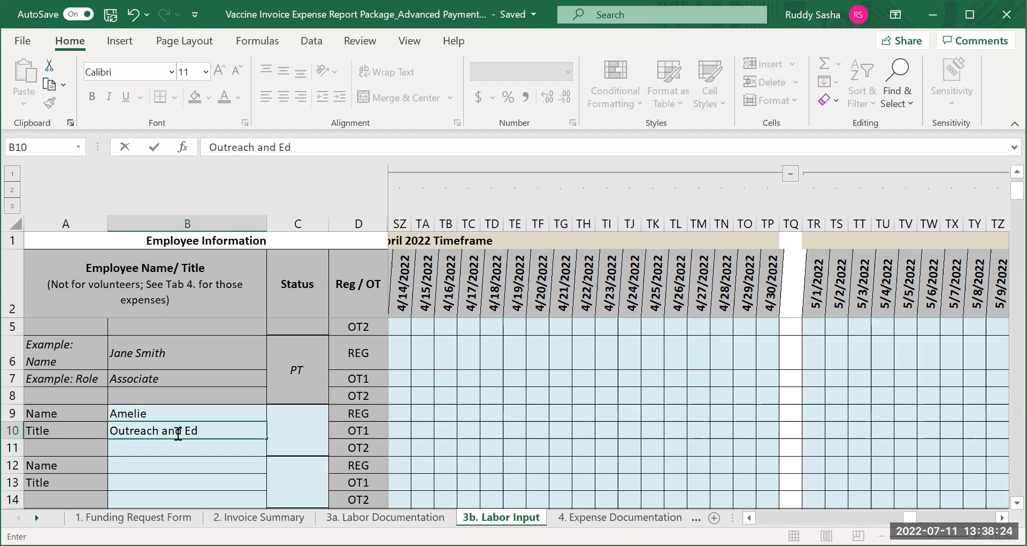
text(ucation Coordinator)
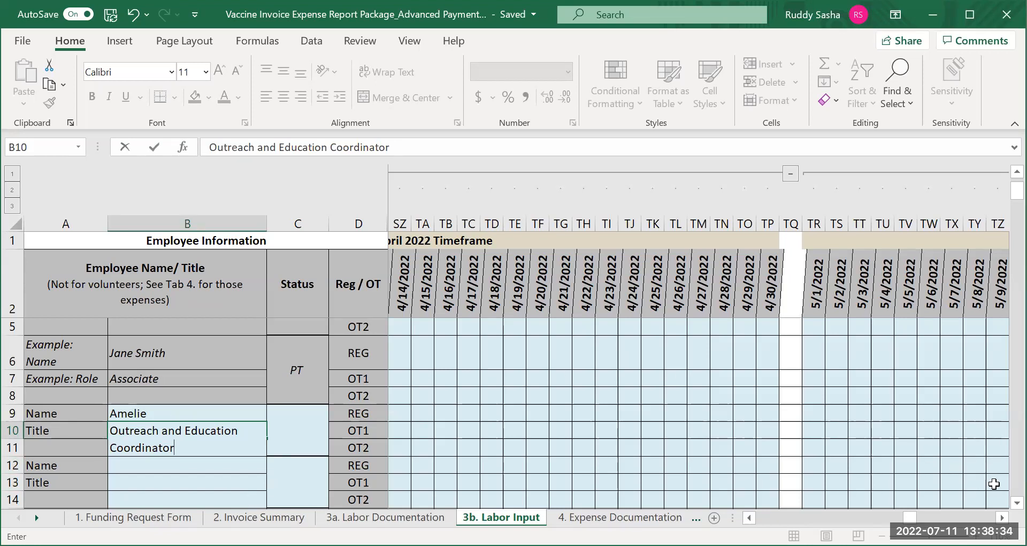
Enter the second employee's name in cell B12
scroll(1004, 511, down, 1)
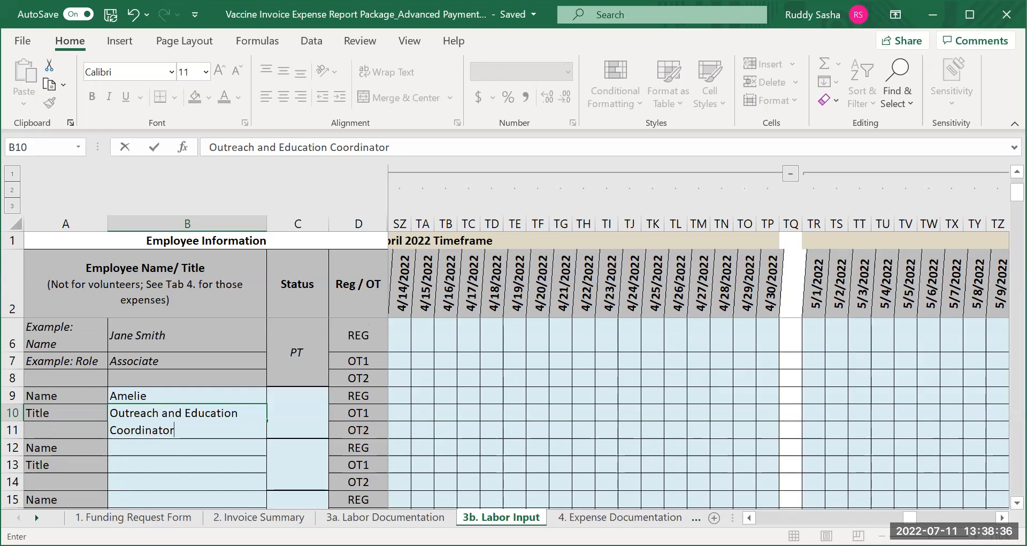
click(149, 449)
text(N)
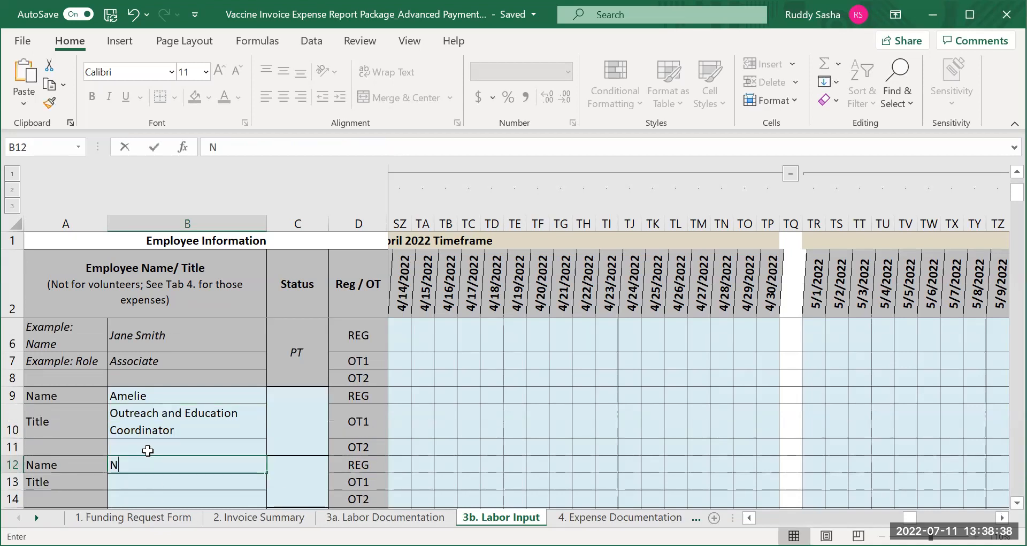
text(icho)
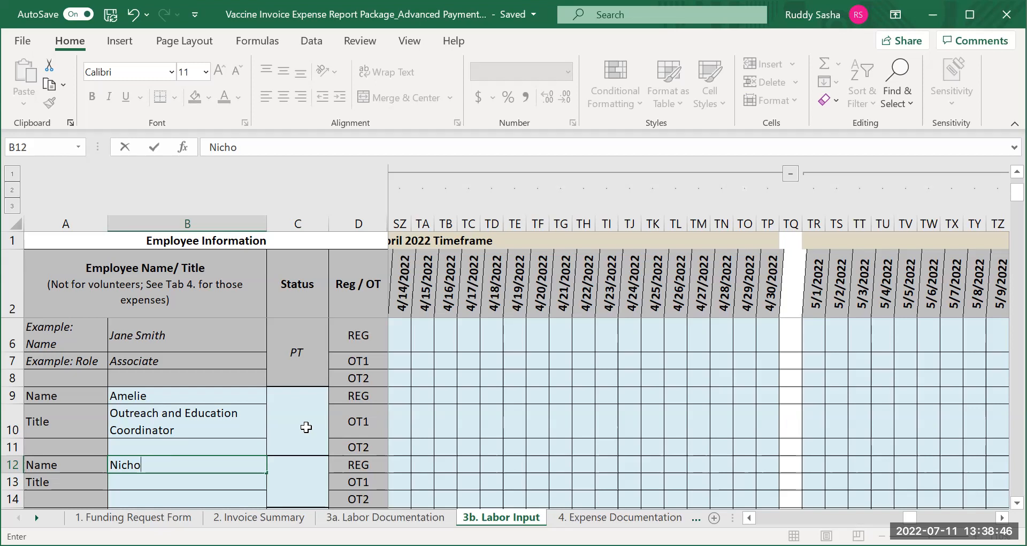
Set the employment status to "pt" for the first employee and "Ft" for the second employee
click(290, 426)
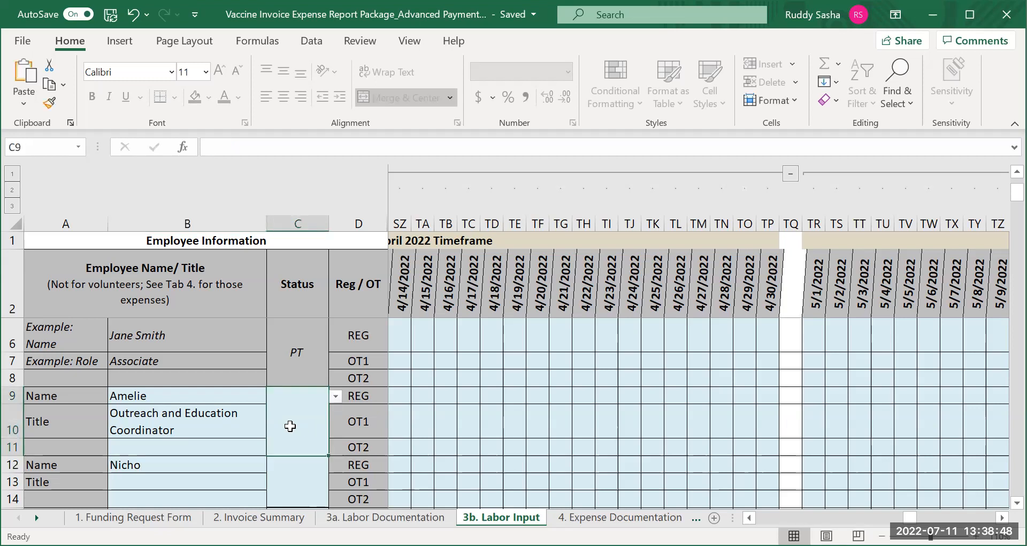
text(pt)
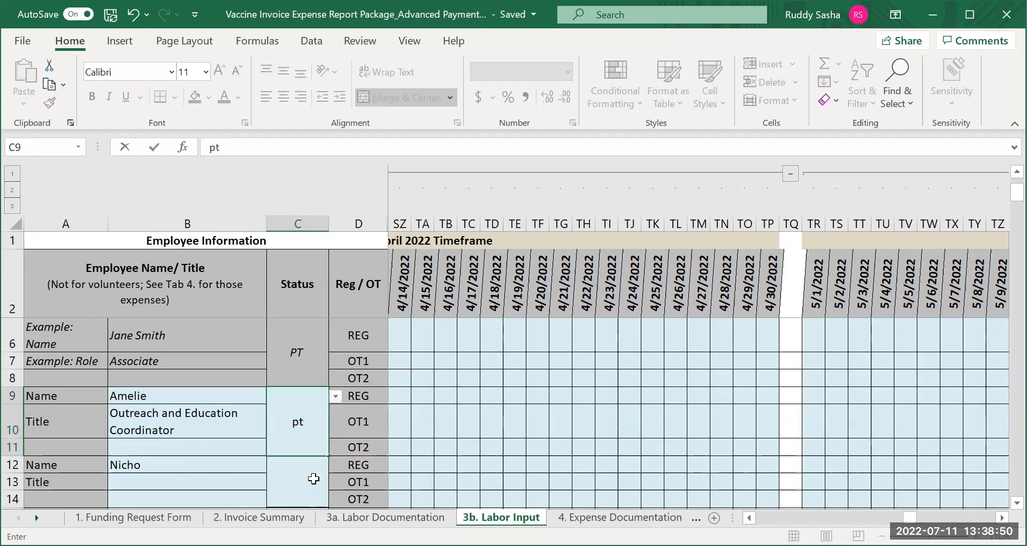
click(314, 478)
text(Ft)
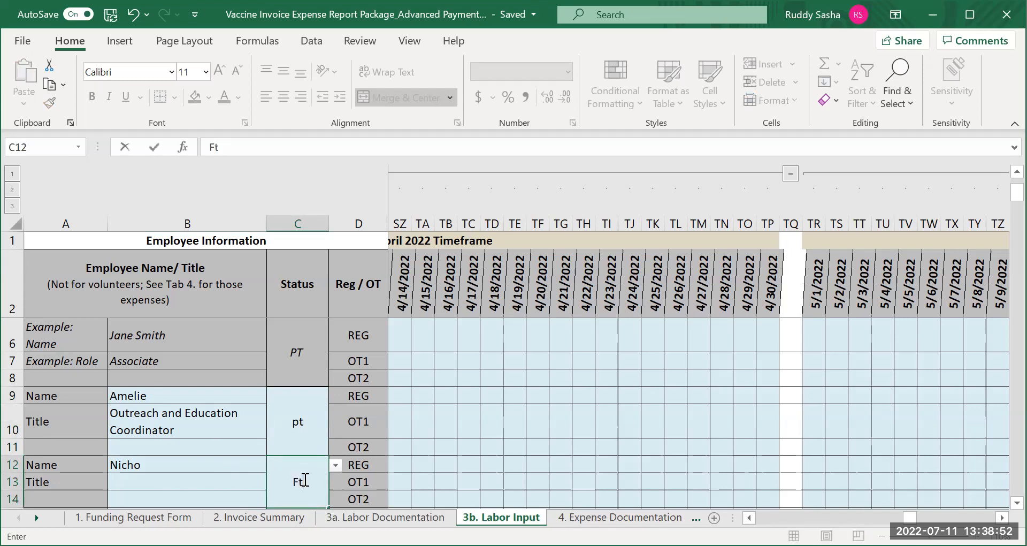
Enter "Executive Director" as the second employee's title in cell B13
click(116, 483)
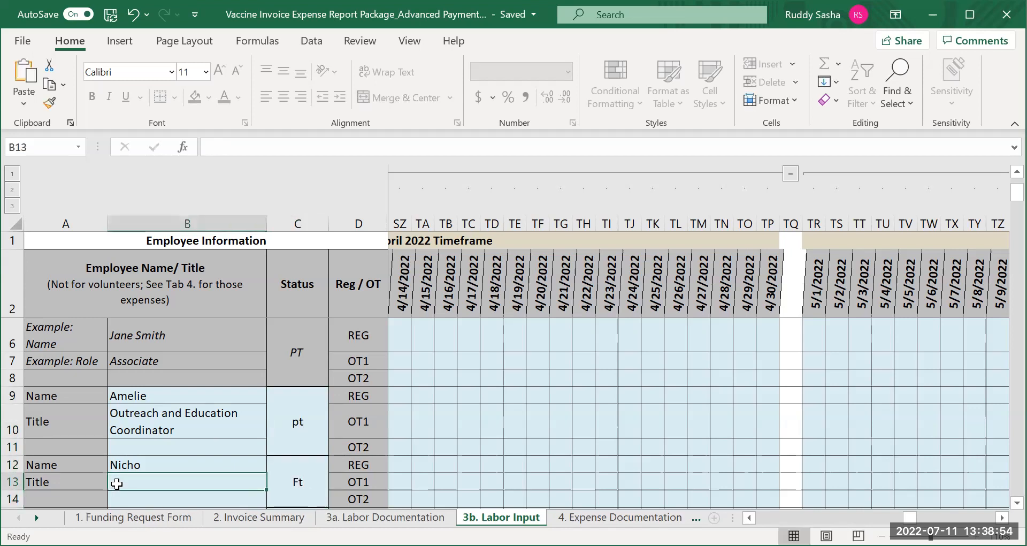
text(E)
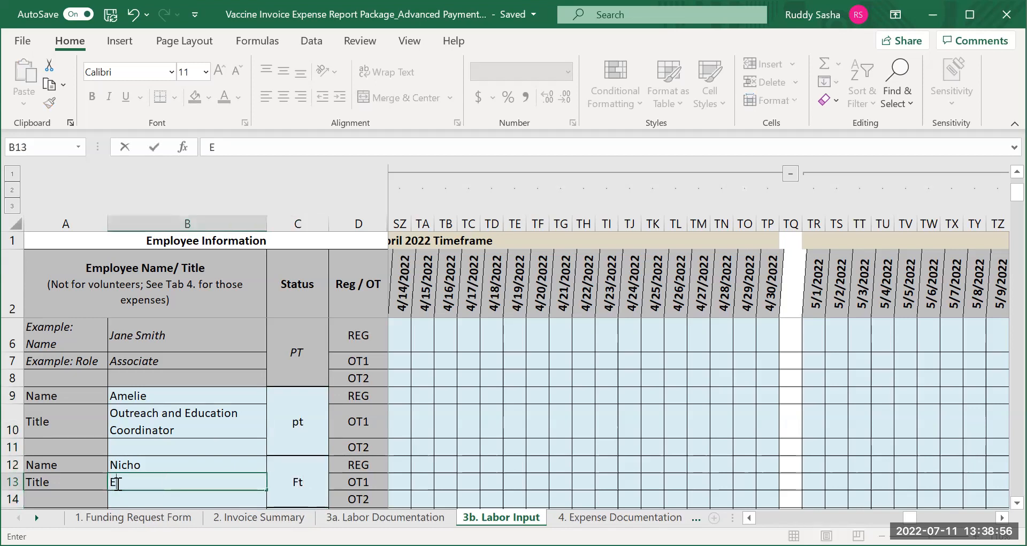
text(xecutive)
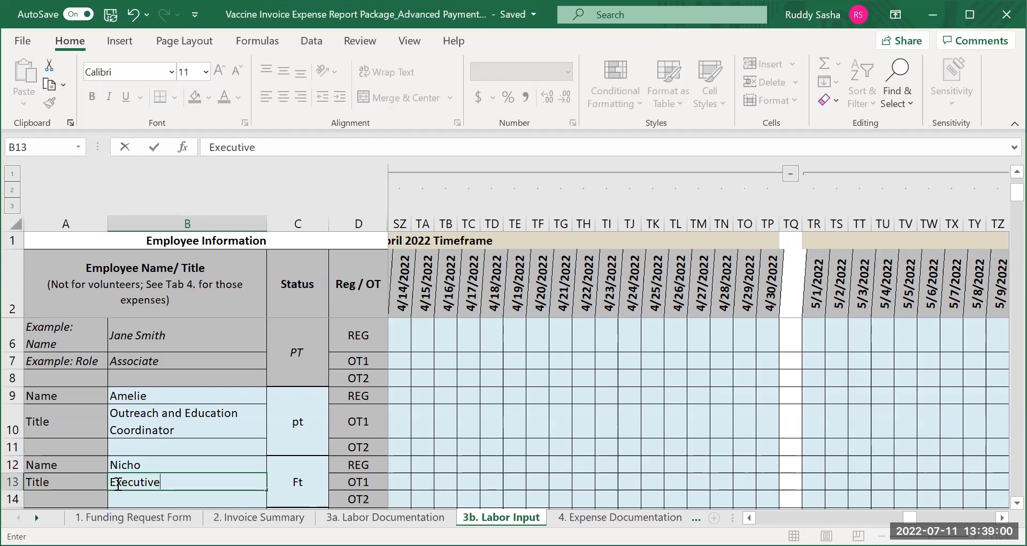
text( Director)
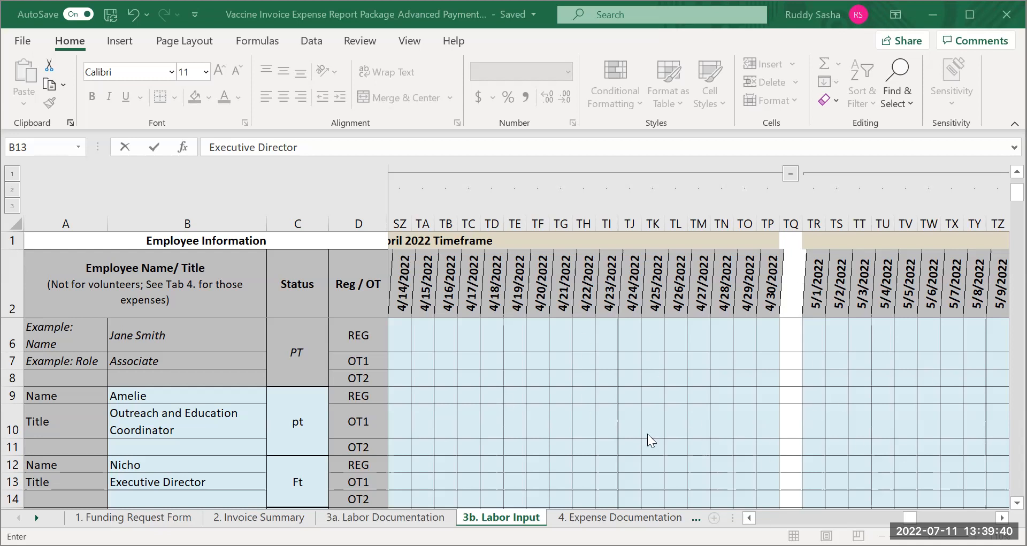
Record the first employee's regular hours in row 9: 8 on 4/20/2022, 6 on 4/23/2022 and 4 on 4/28/2022
click(1015, 503)
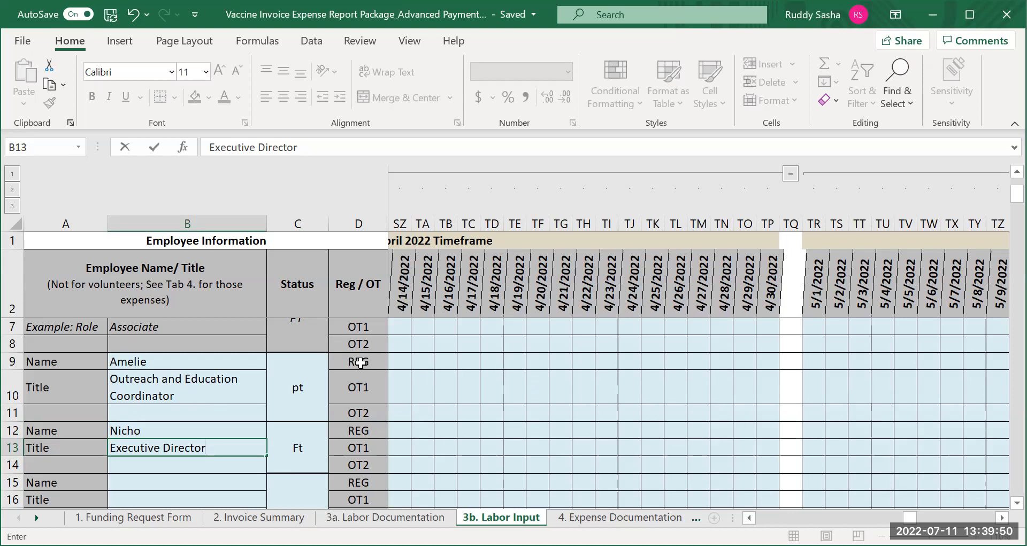
click(538, 362)
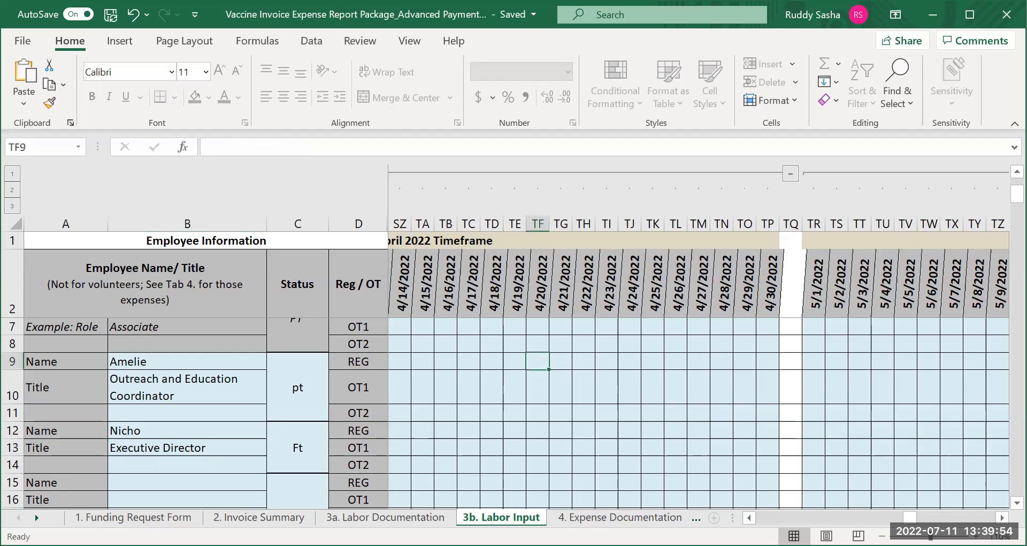
text(8)
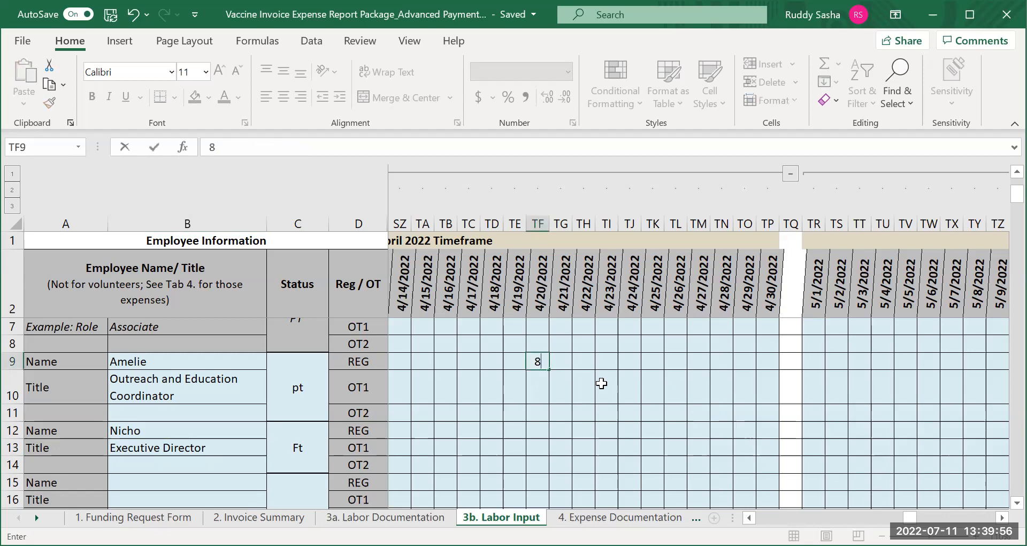
click(609, 362)
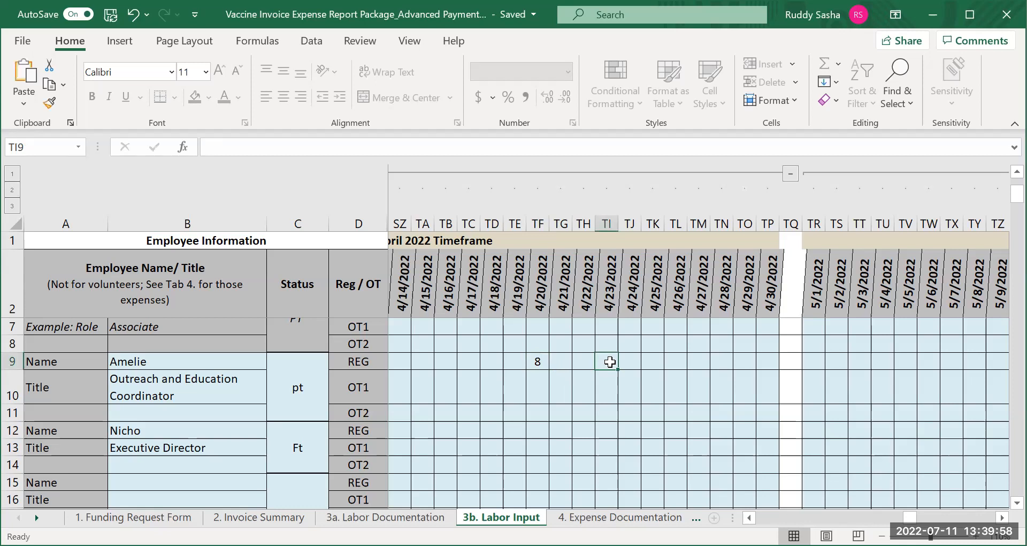
text(6)
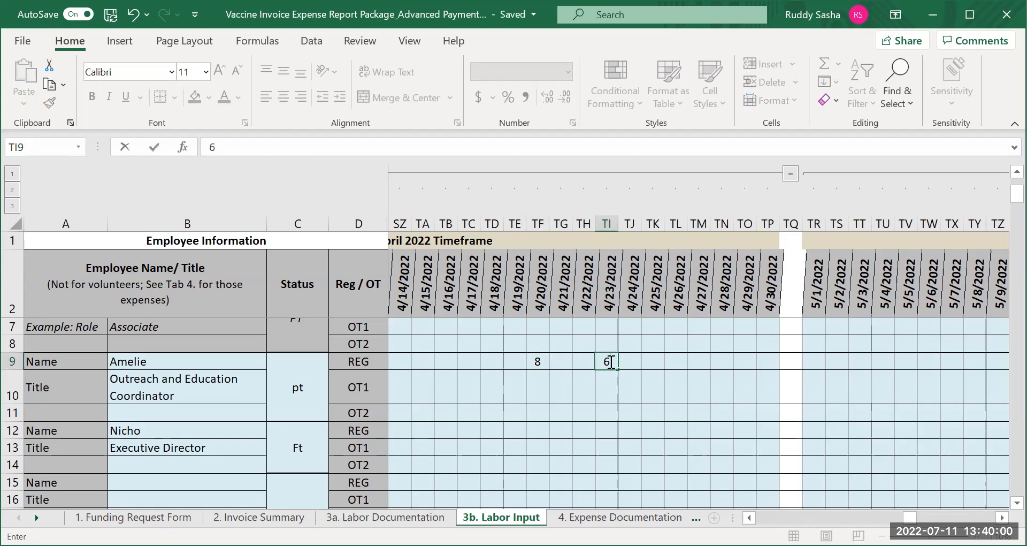
click(721, 359)
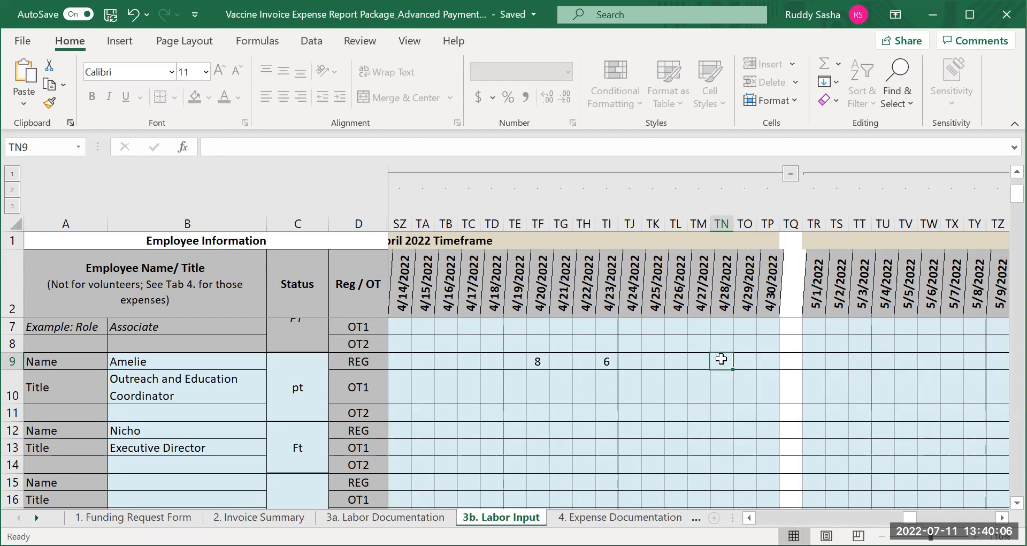
text(4)
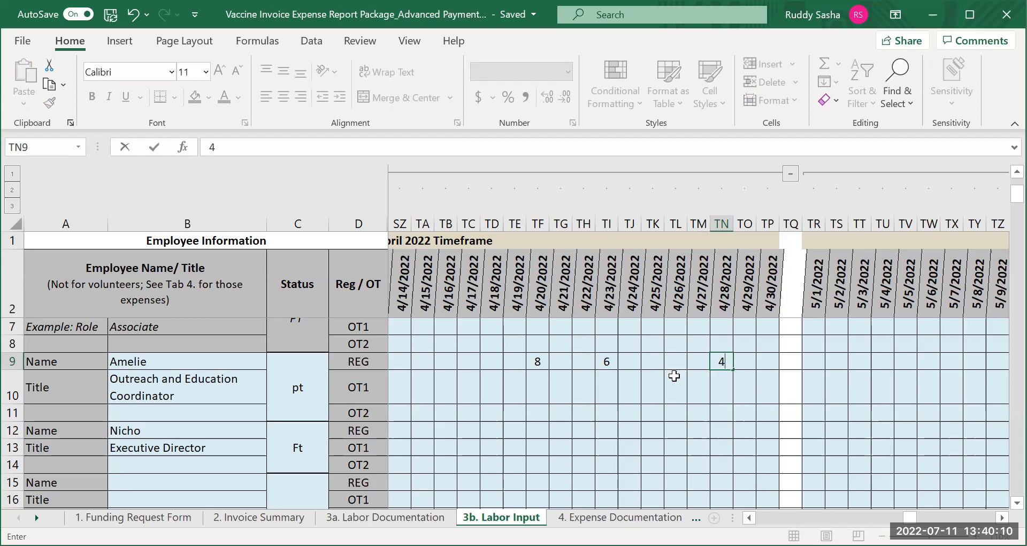
Record 8 regular hours per day for the second employee in row 12 from 4/20/2022 through 4/24/2022
click(534, 434)
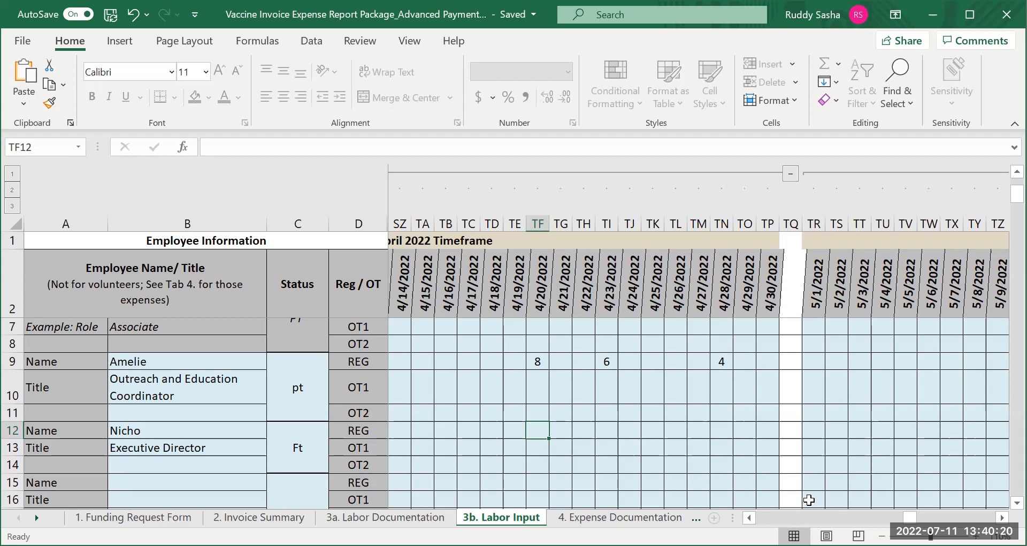
text(8)
click(565, 430)
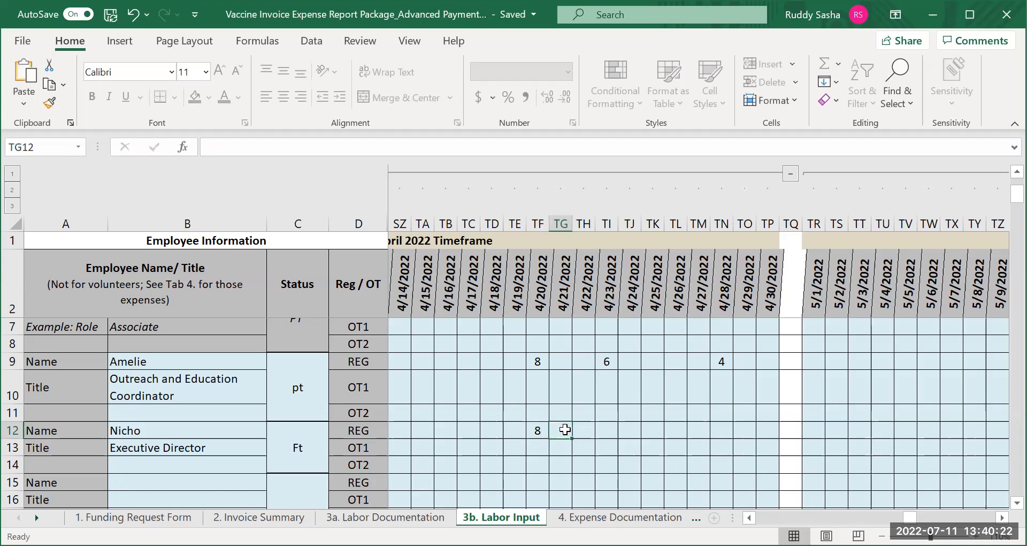
text(8)
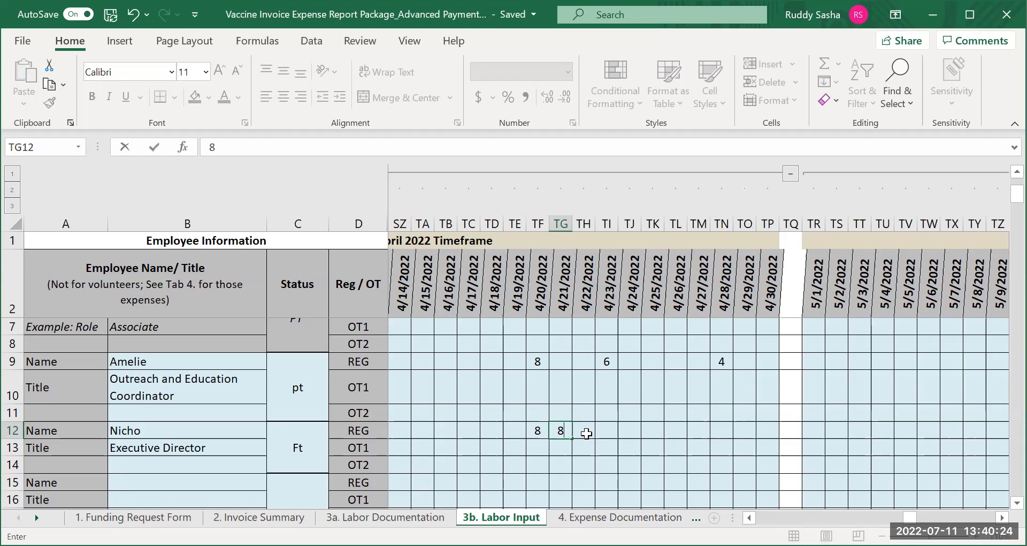
click(586, 433)
text(8)
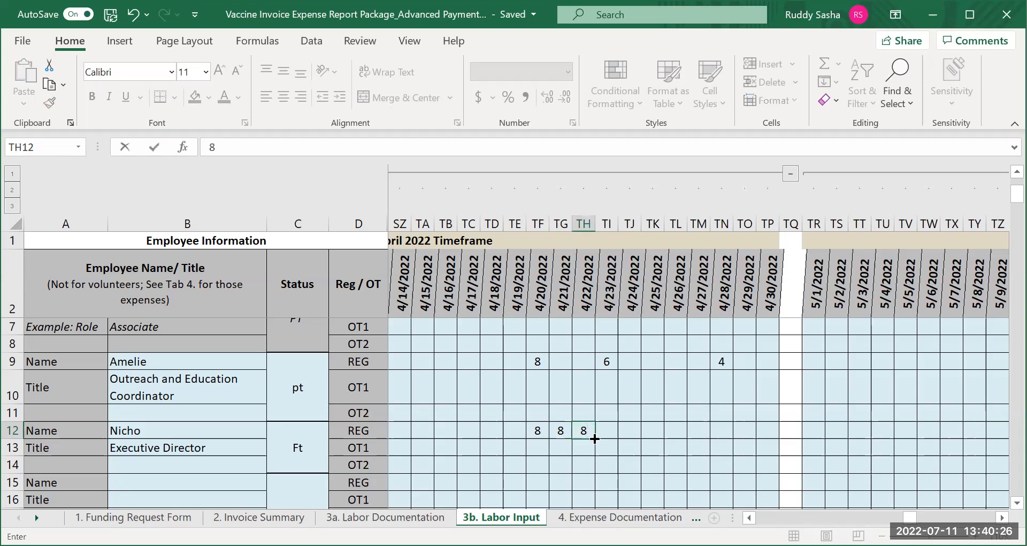
click(611, 433)
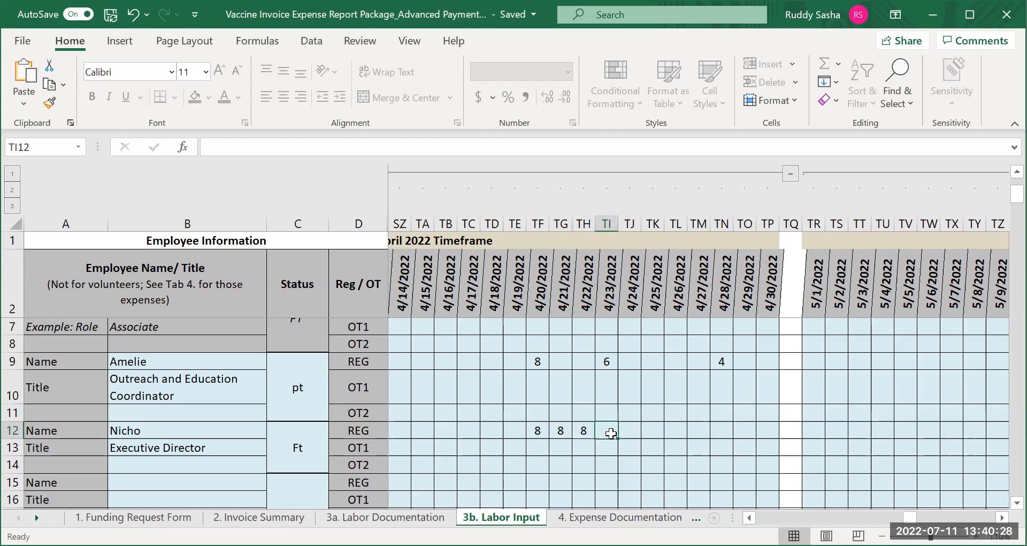
text(8)
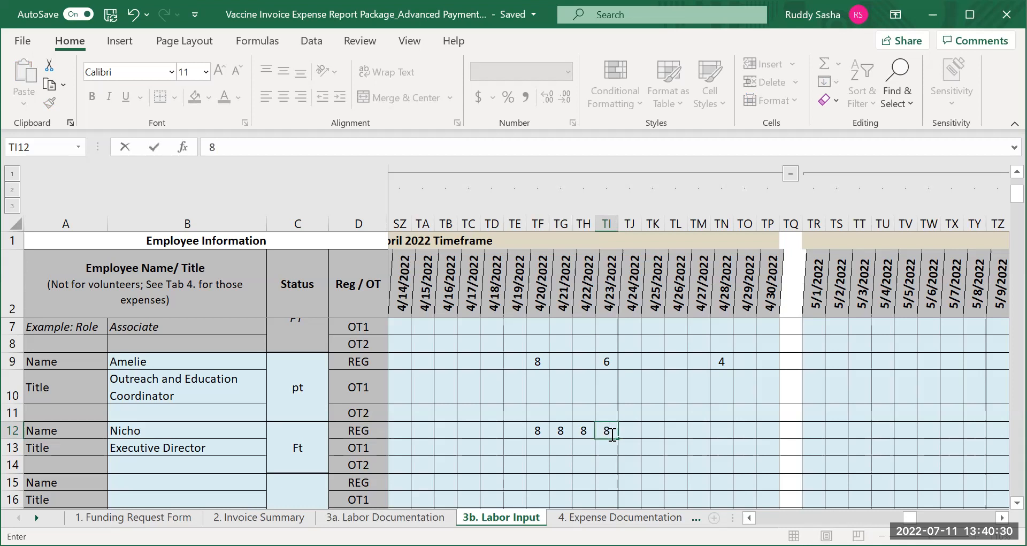
click(631, 429)
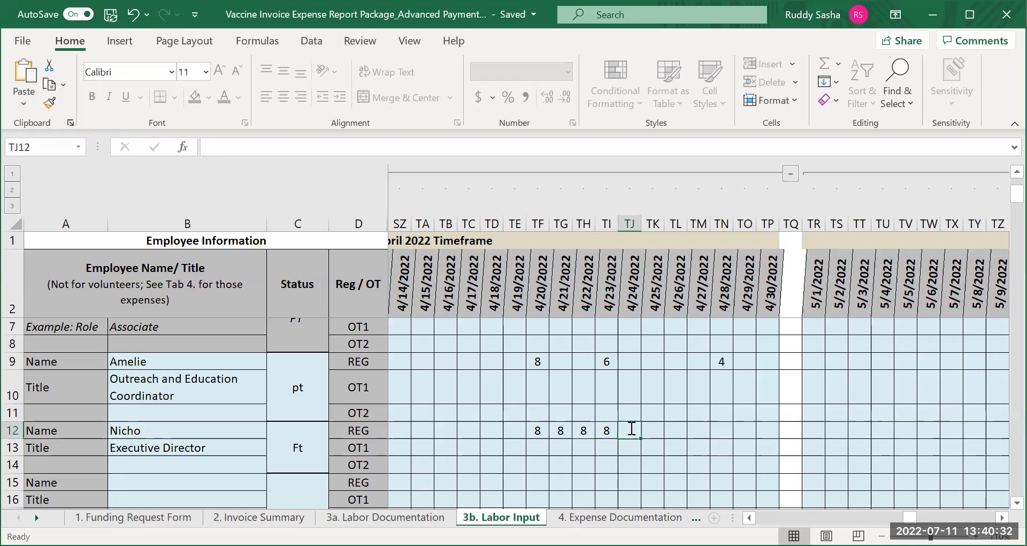
text(8)
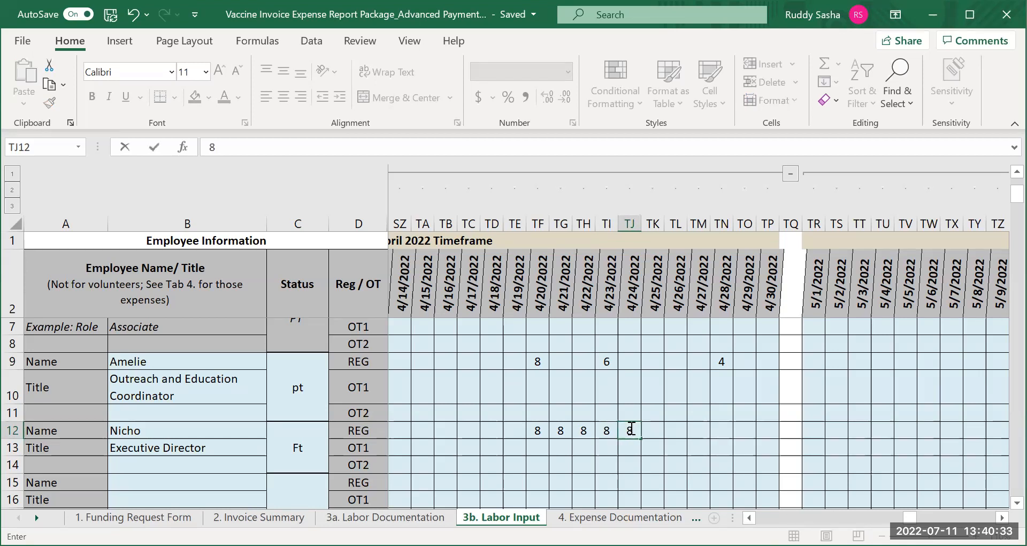
Record the first employee's regular hours in row 9: 6 on 5/3/2022, 4 on 5/9/2022 and 2 on 5/11/2022
click(1002, 517)
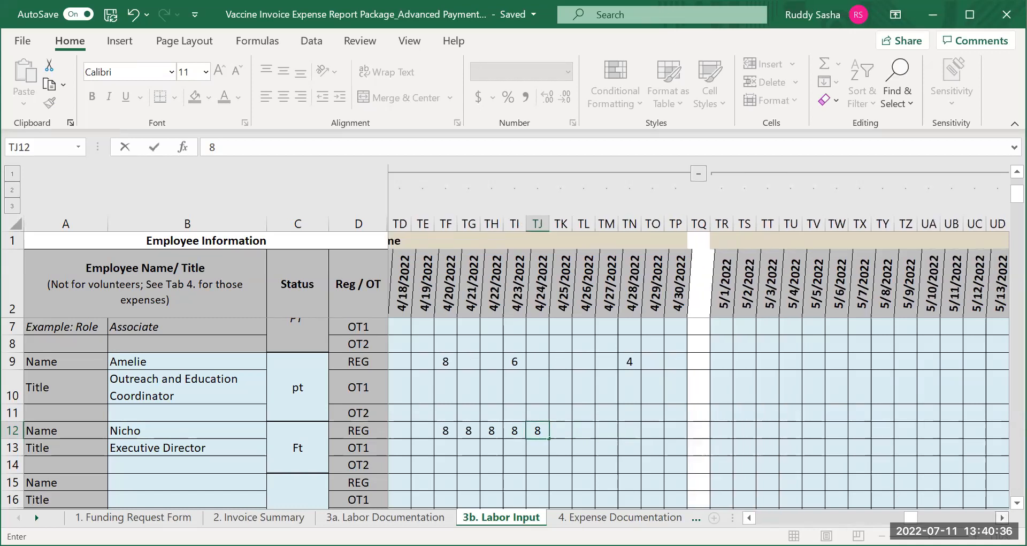
click(1002, 518)
click(1002, 517)
click(653, 360)
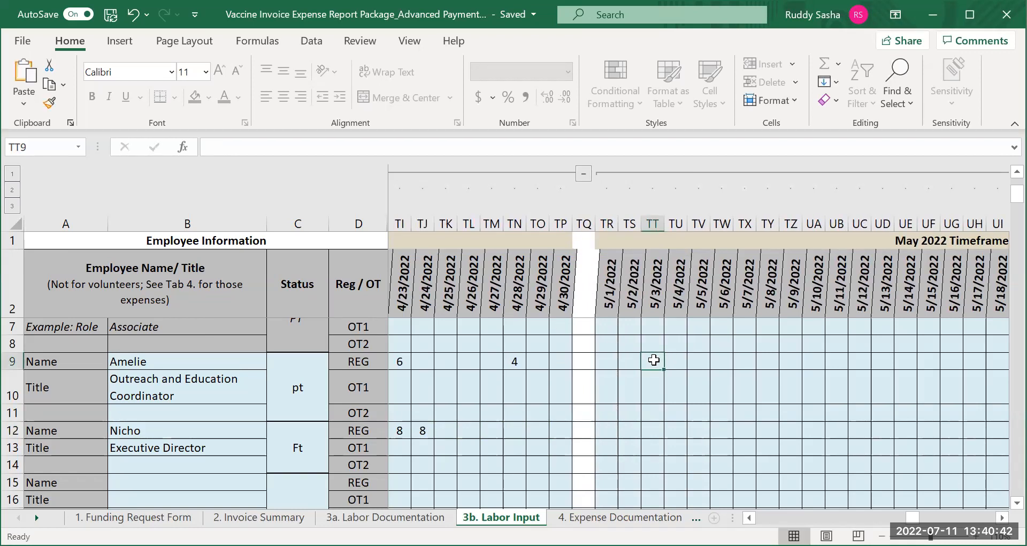
text(6)
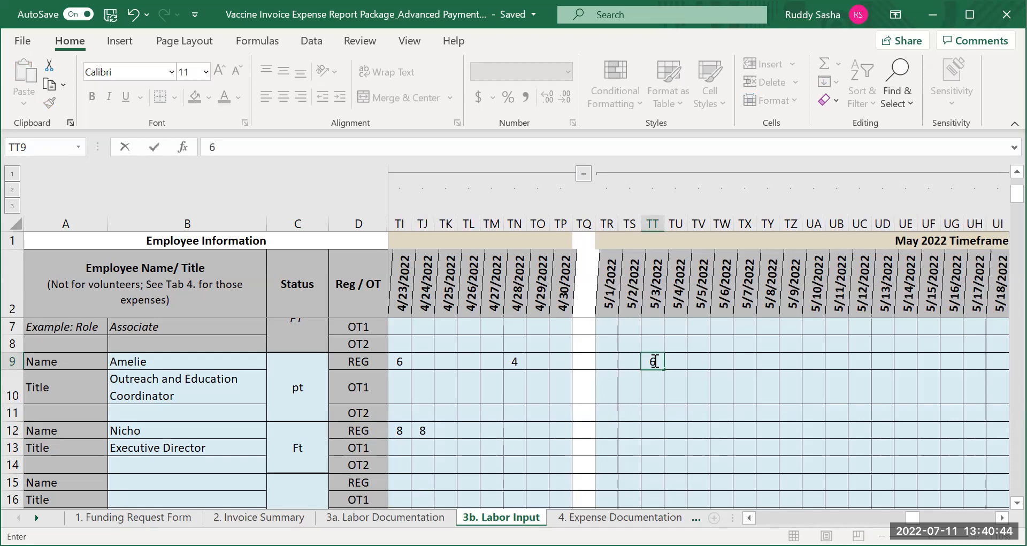
click(792, 363)
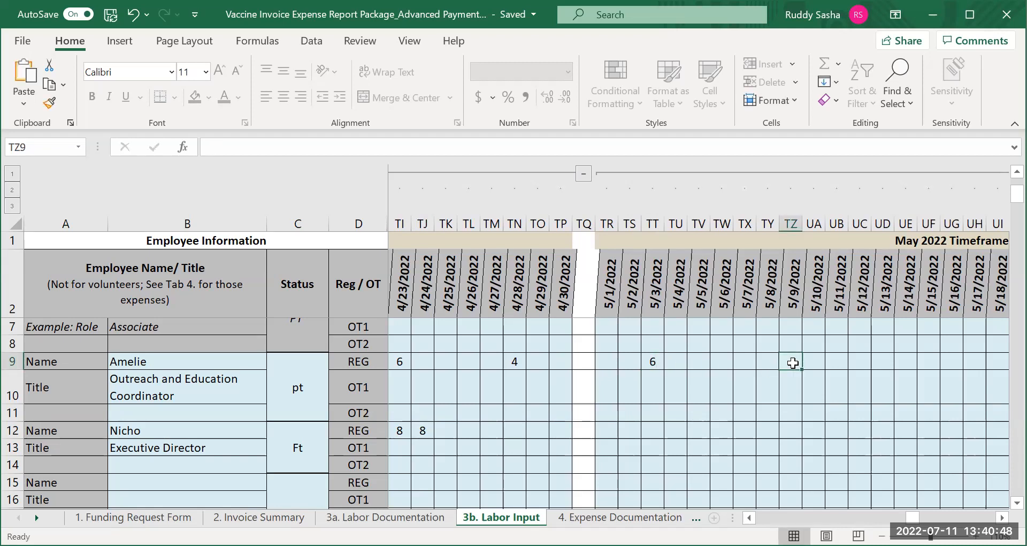
text(4)
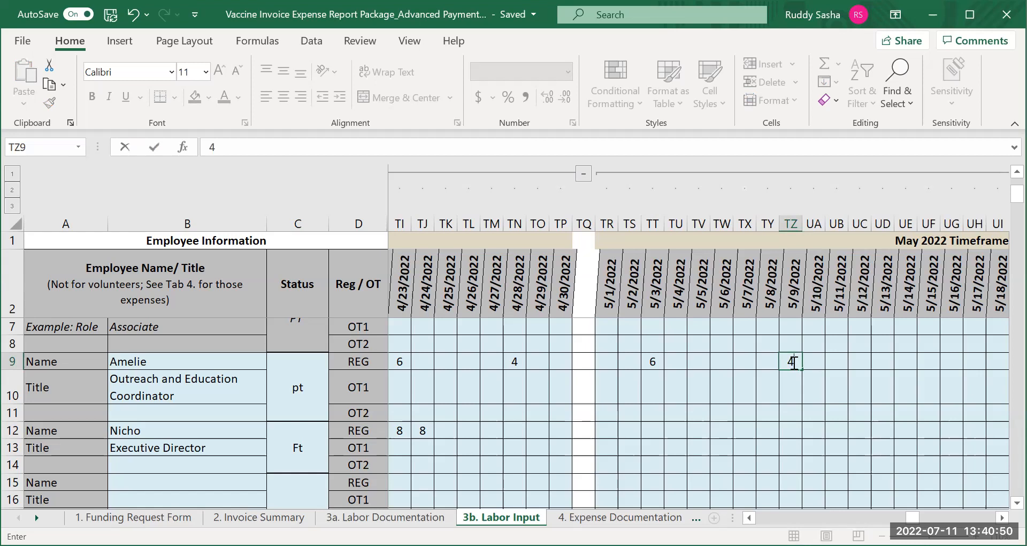
click(838, 361)
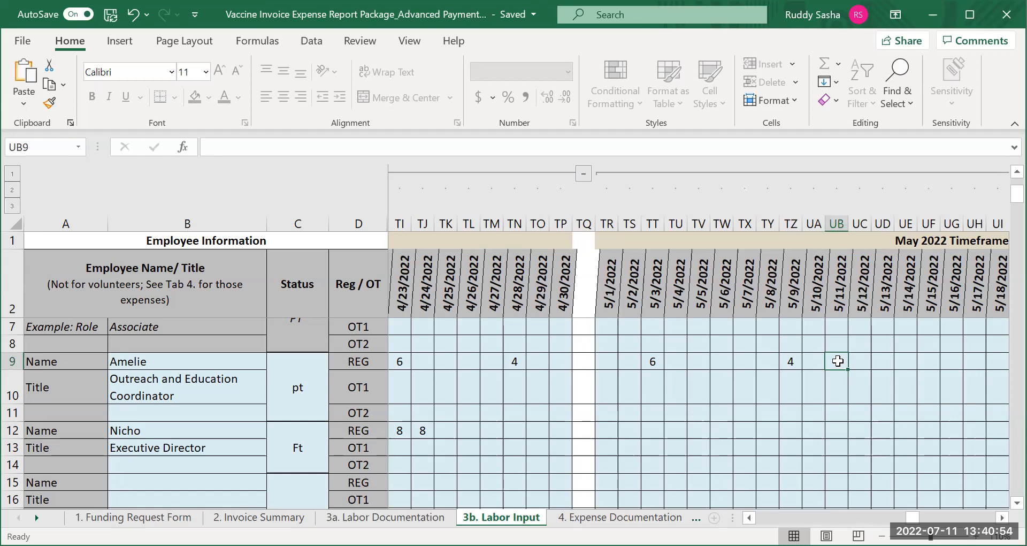
text(2)
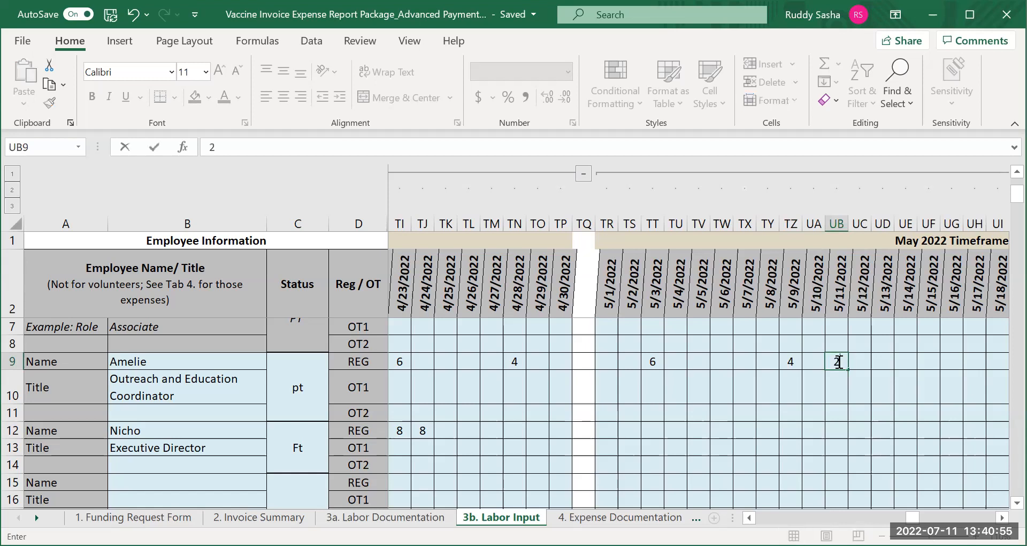
Record 8 regular hours per day for the second employee in row 12 from 5/3/2022 through 5/7/2022
click(654, 430)
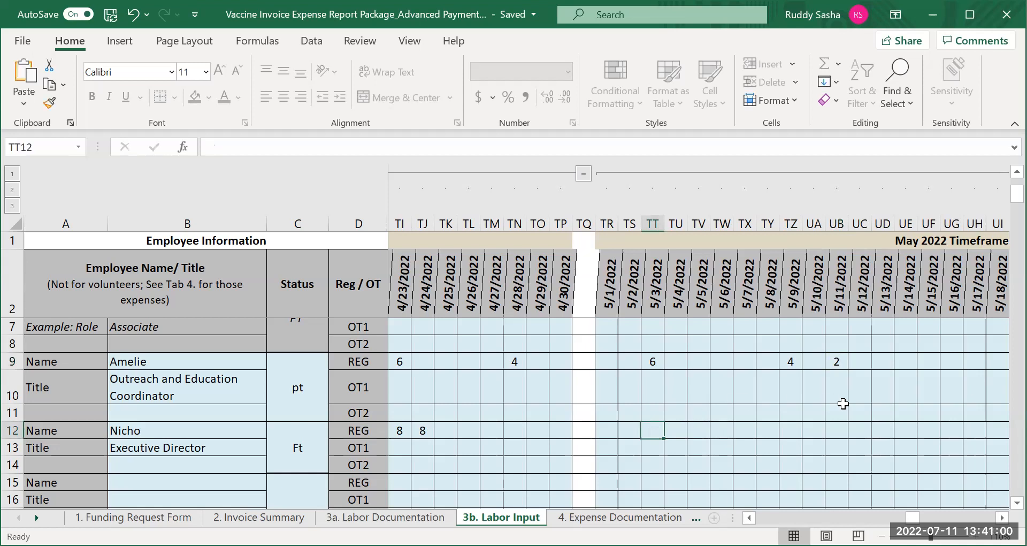
text(8)
click(675, 430)
text(8)
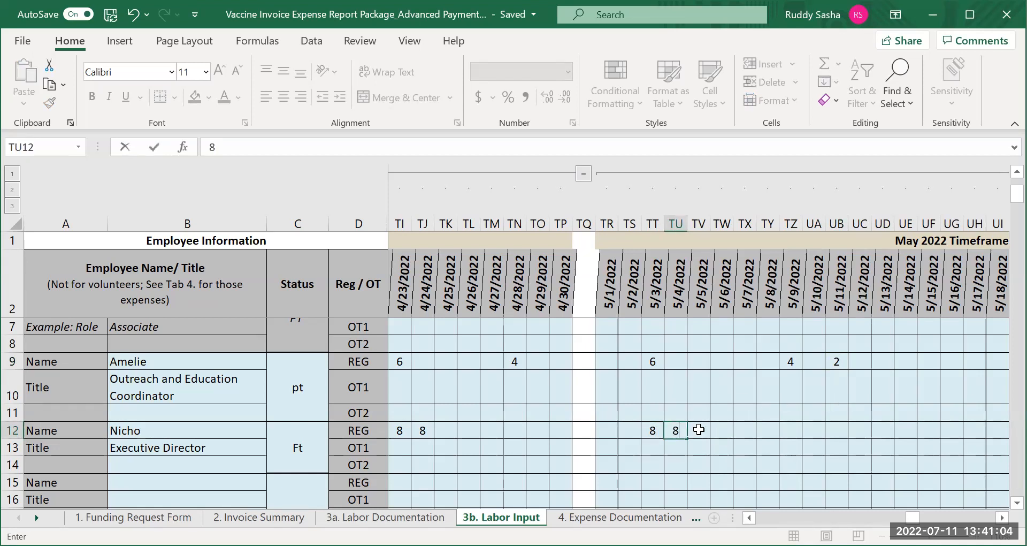
click(699, 430)
text(8)
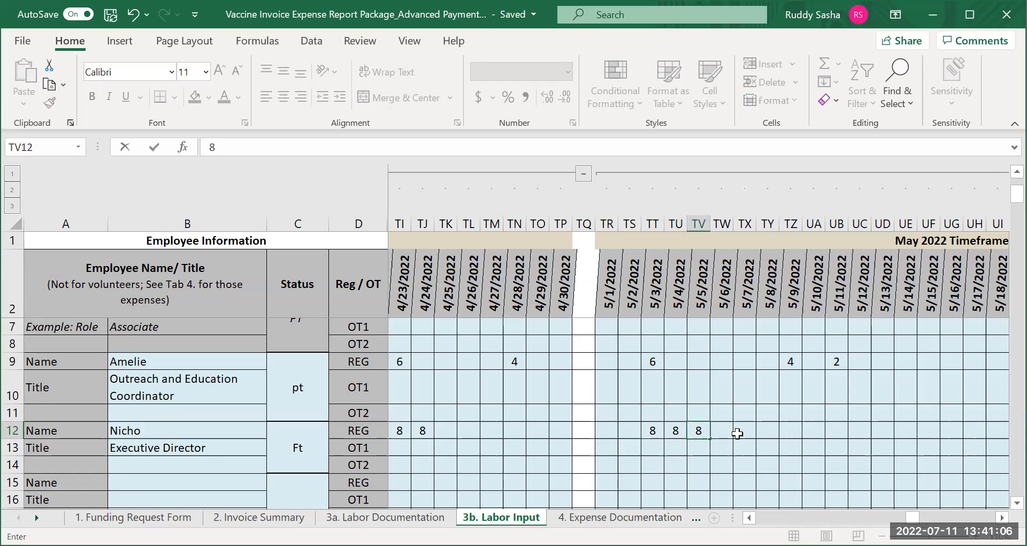
click(728, 431)
text(8)
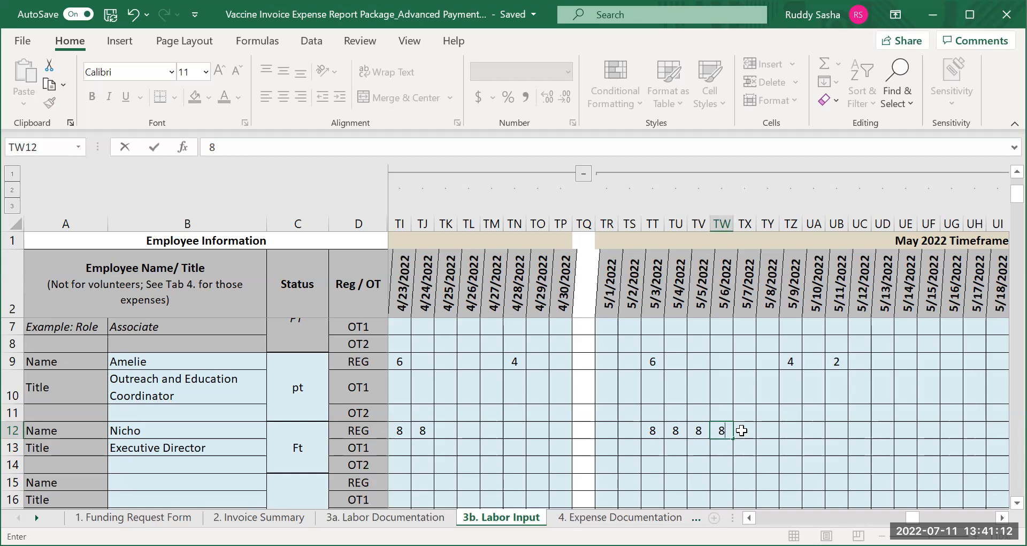
click(741, 430)
text(8)
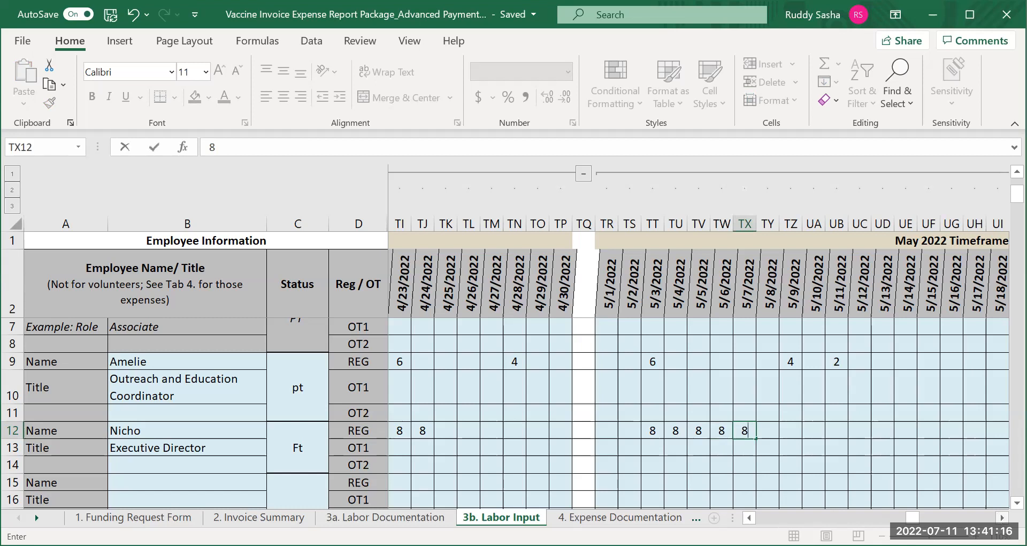
Set the regular hourly rate to 30.00 for the first employee and 45 for the second employee
scroll(695, 342, right, 6)
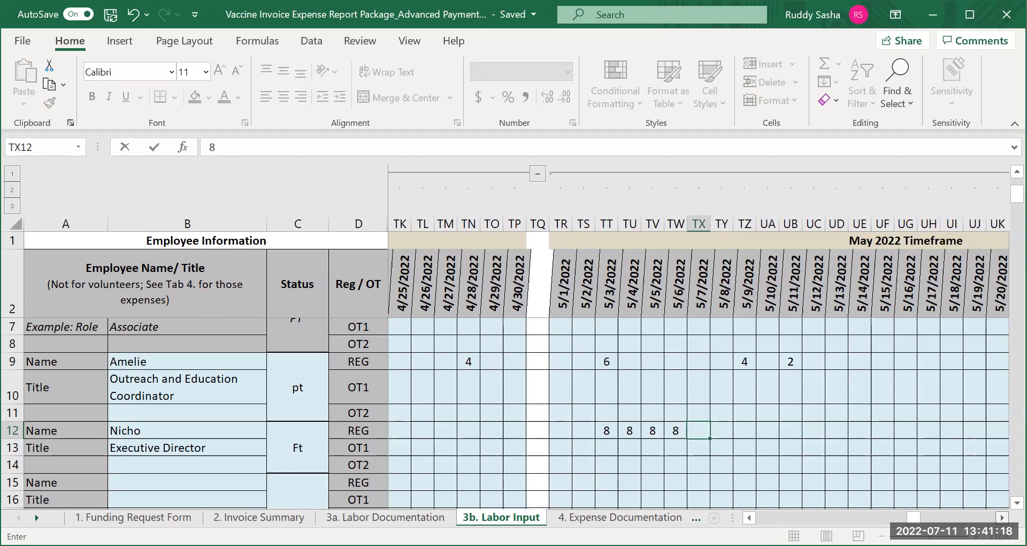
scroll(696, 342, right, 7)
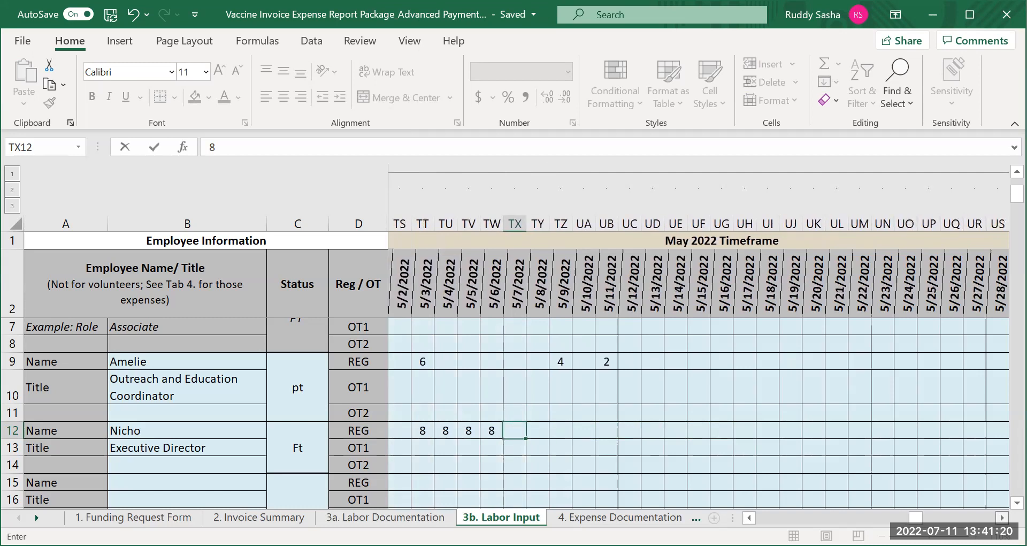
scroll(695, 342, right, 6)
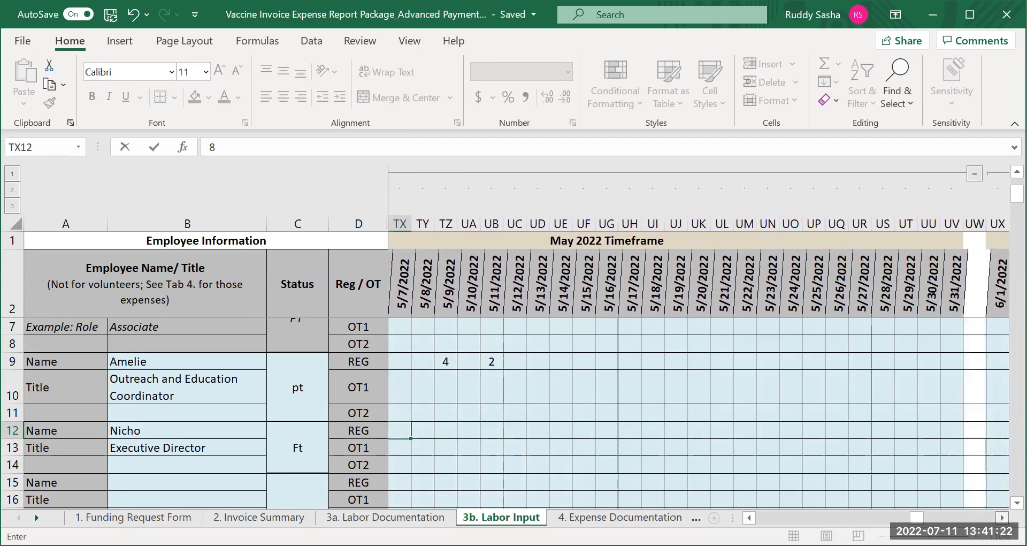
scroll(695, 342, right, 10)
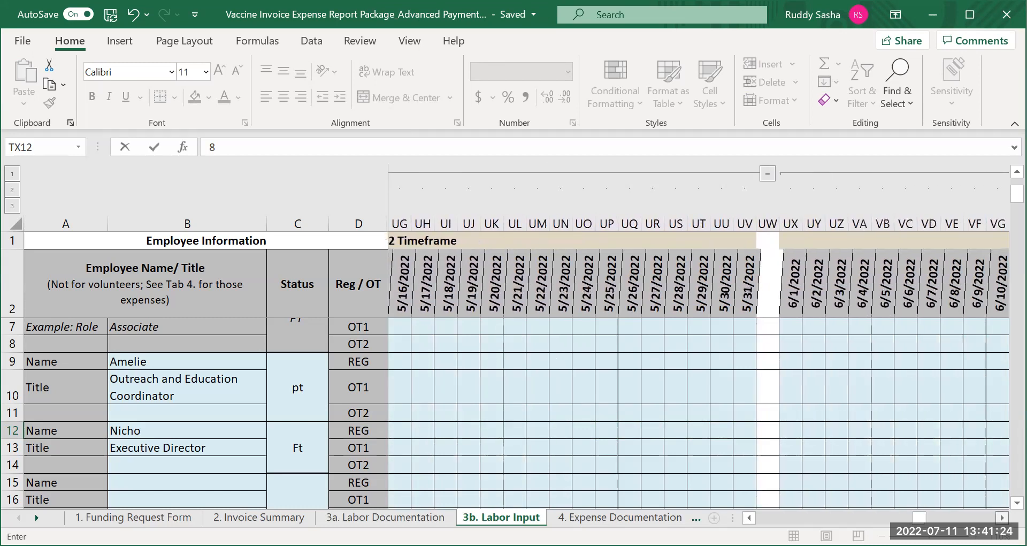
scroll(695, 343, right, 9)
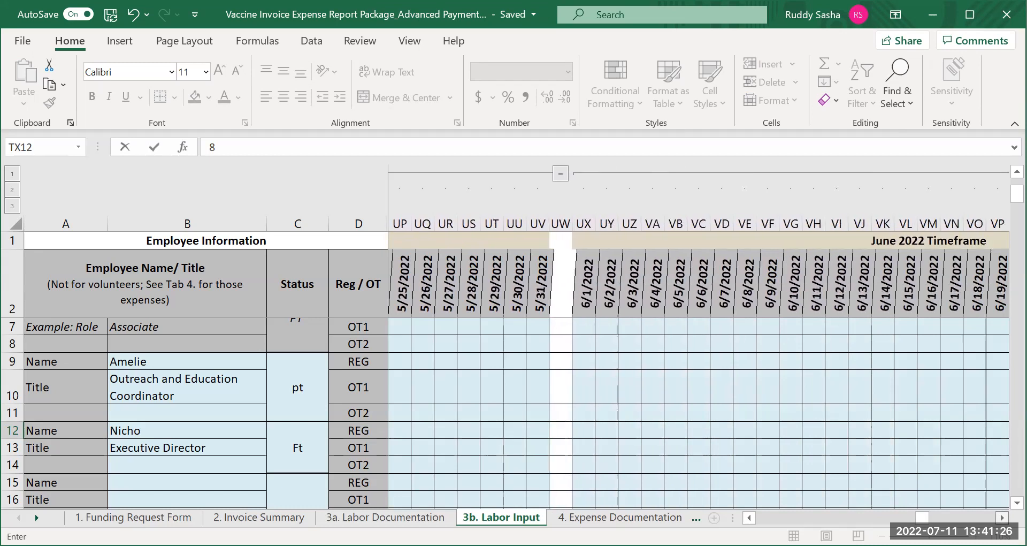
scroll(696, 342, right, 9)
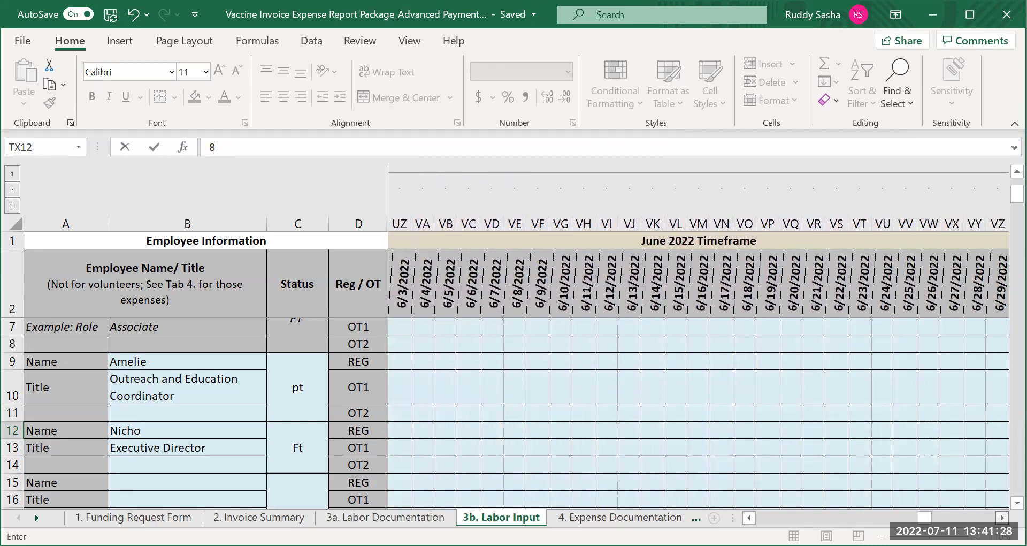
scroll(695, 343, right, 9)
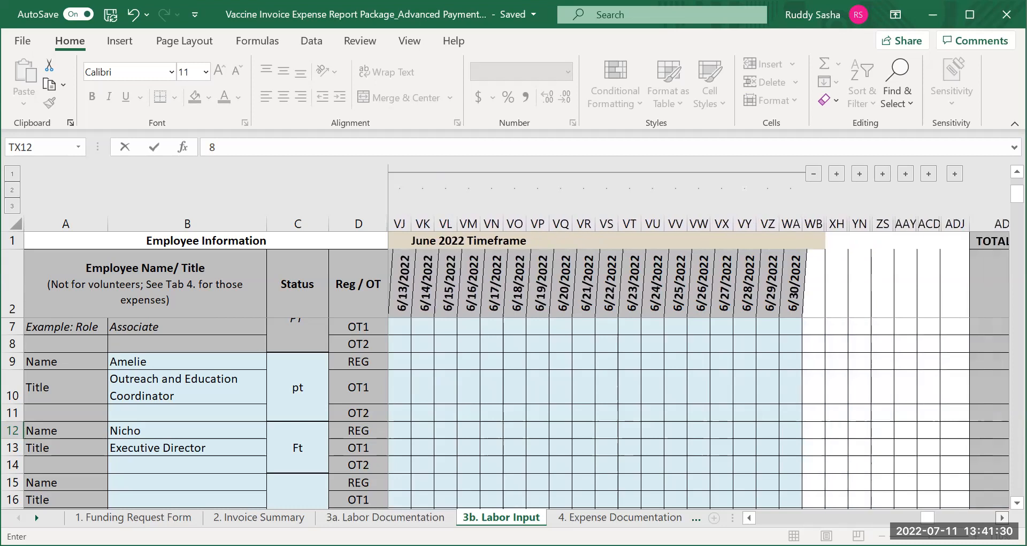
scroll(696, 343, right, 8)
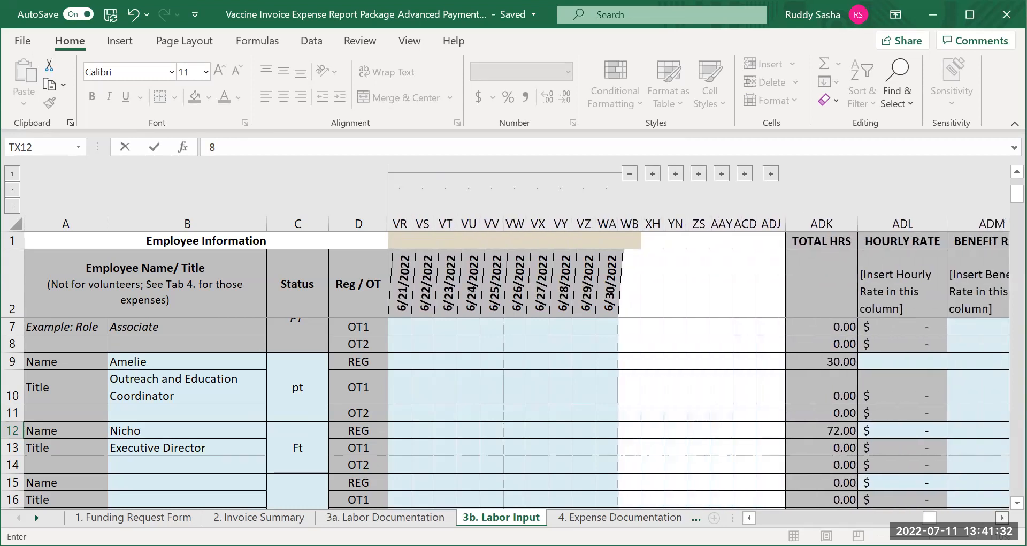
scroll(695, 342, right, 7)
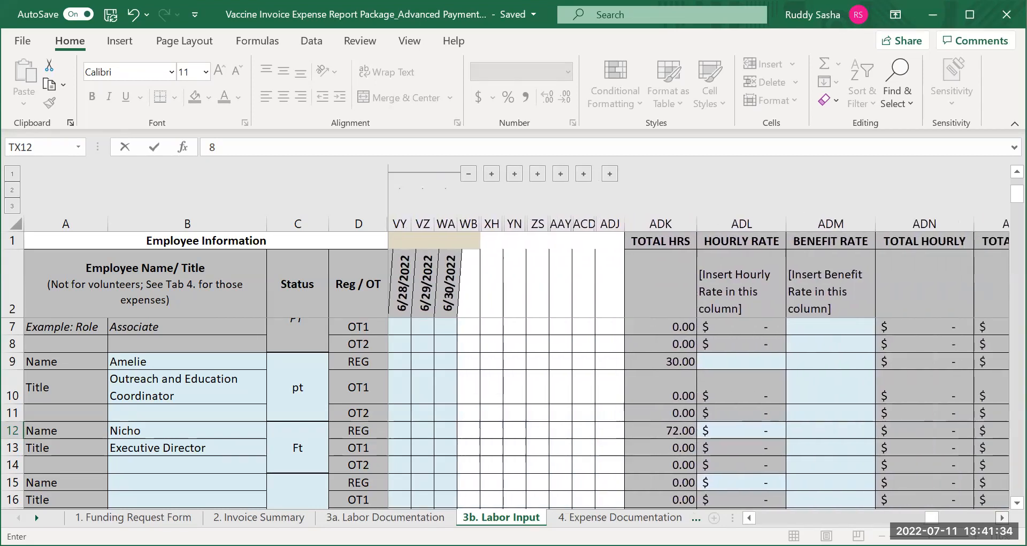
scroll(696, 342, right, 2)
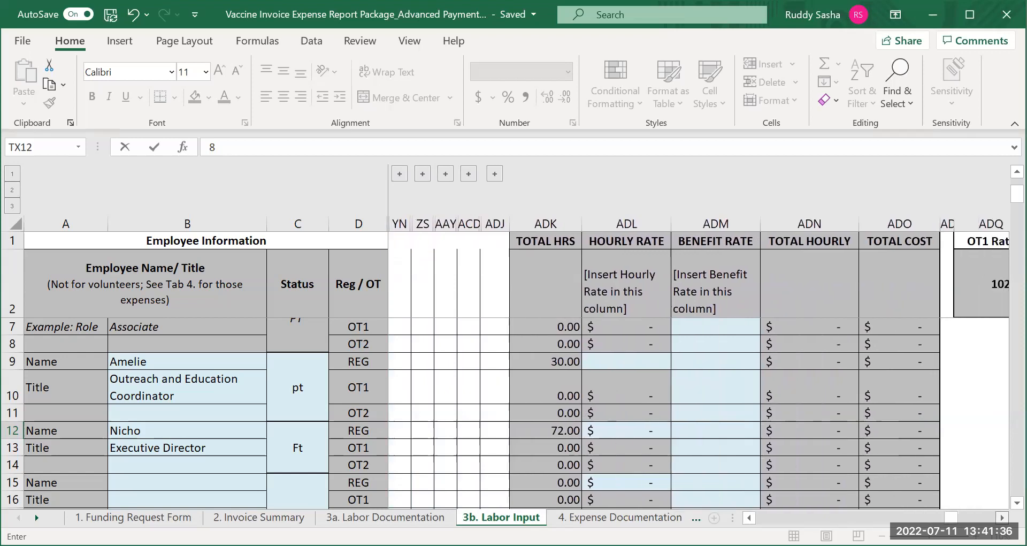
scroll(696, 343, right, 1)
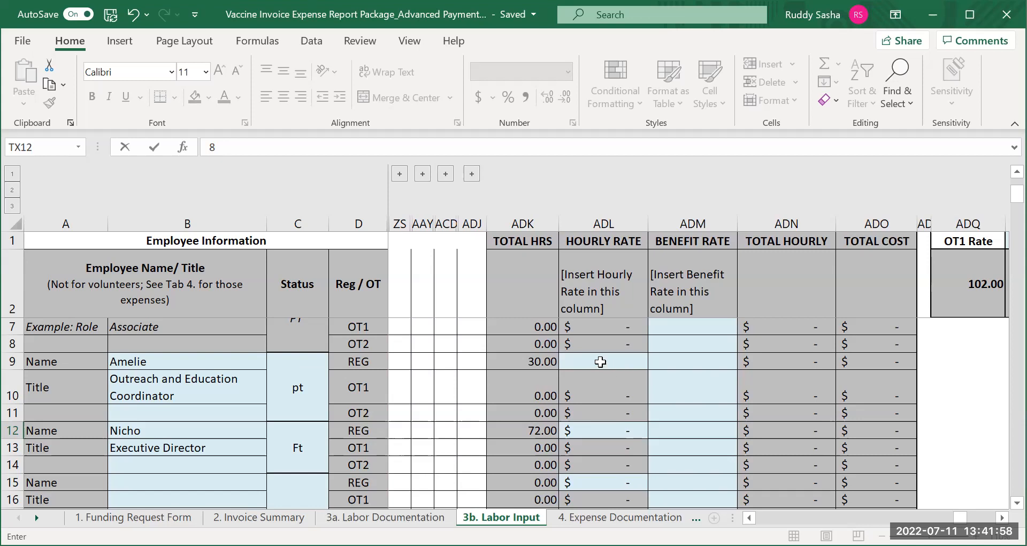
click(600, 361)
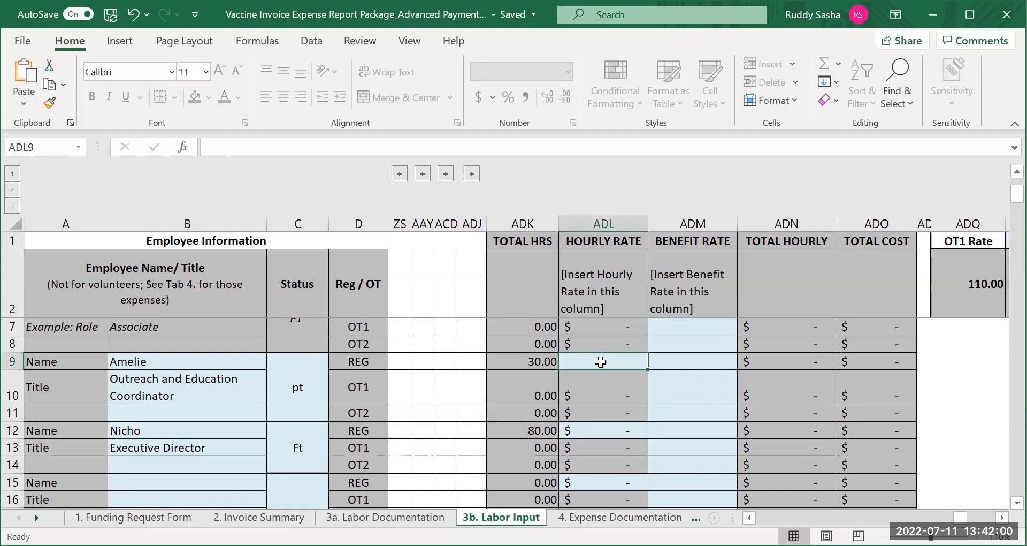
text(30.00)
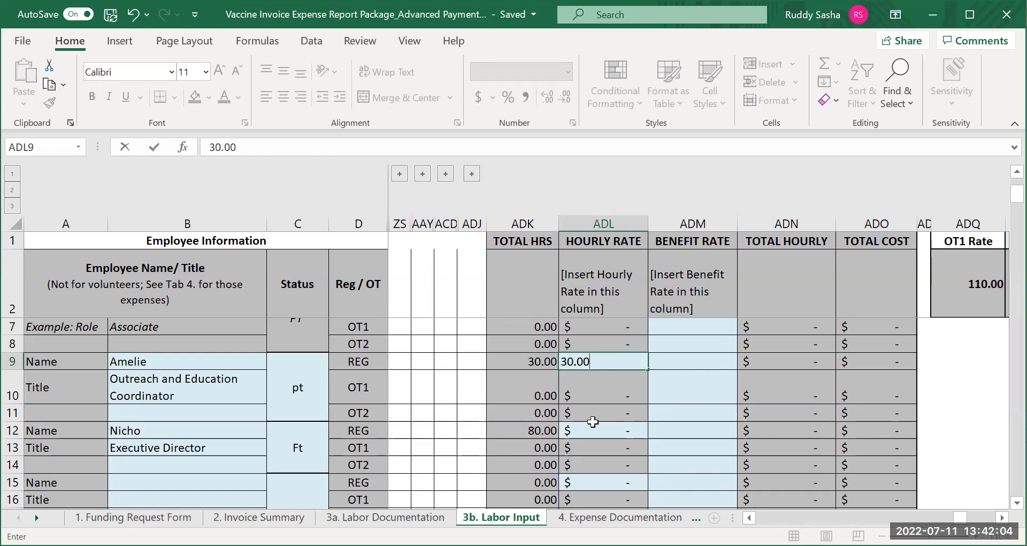
click(593, 430)
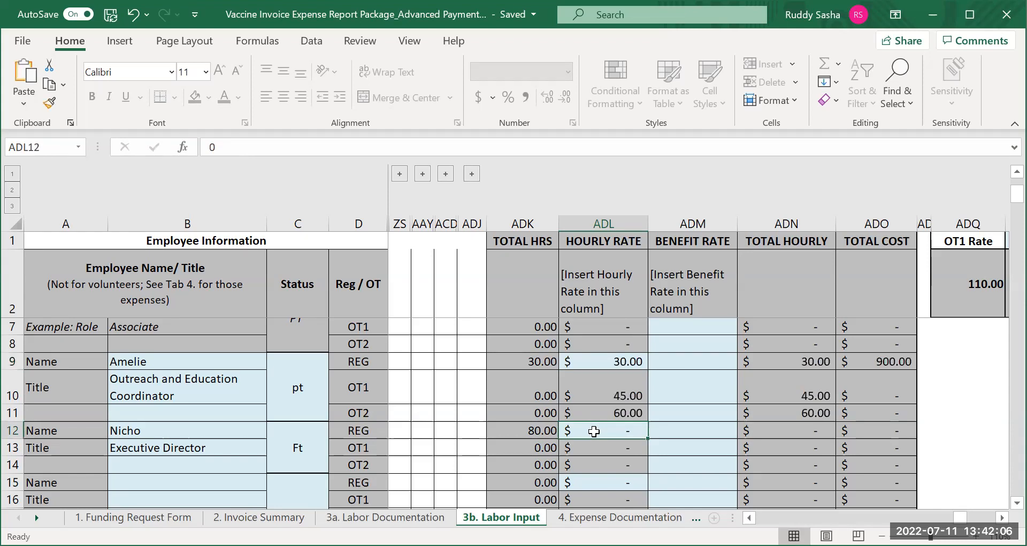
text(45)
key(Return)
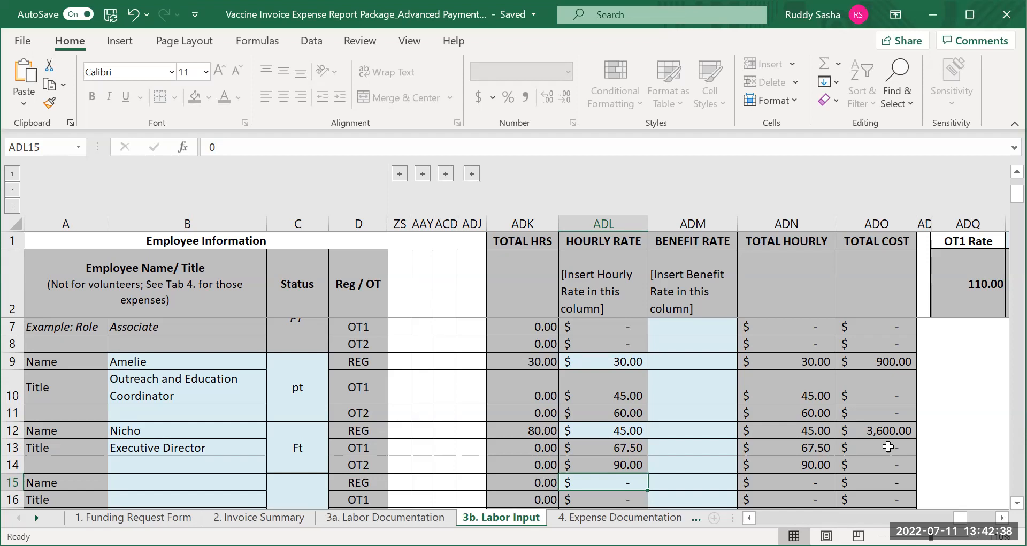
Open the 4. Expense Documentation sheet and examine its legend and instructions for completing the expense documentation
scroll(627, 518, down, 1)
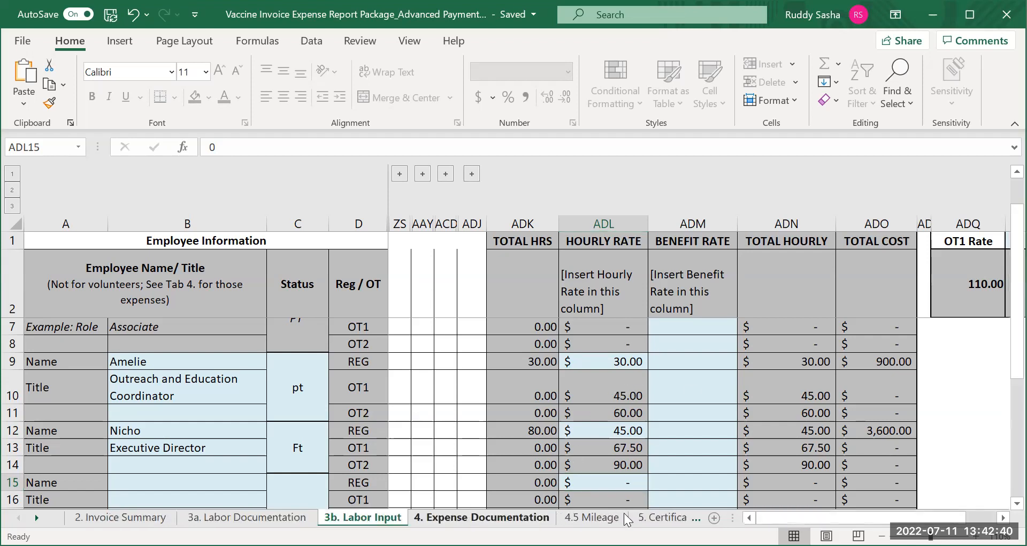
key(ctrl+Page_Down)
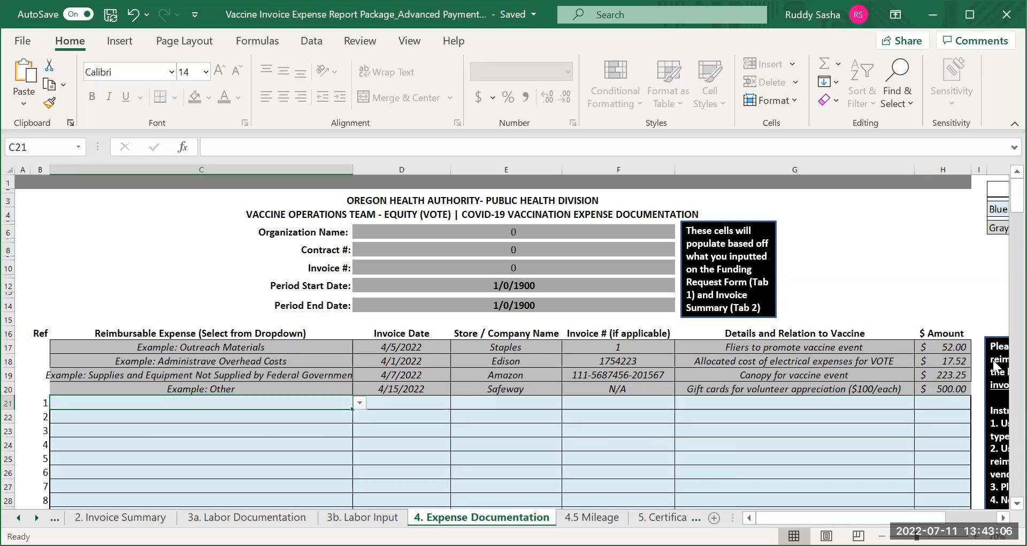
click(1003, 517)
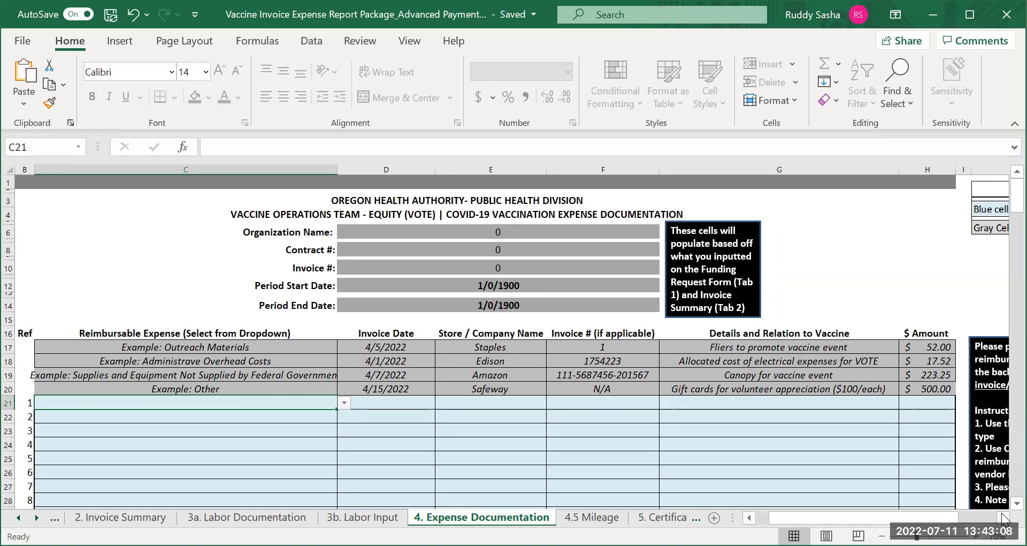
click(1003, 517)
click(1003, 517)
click(1004, 517)
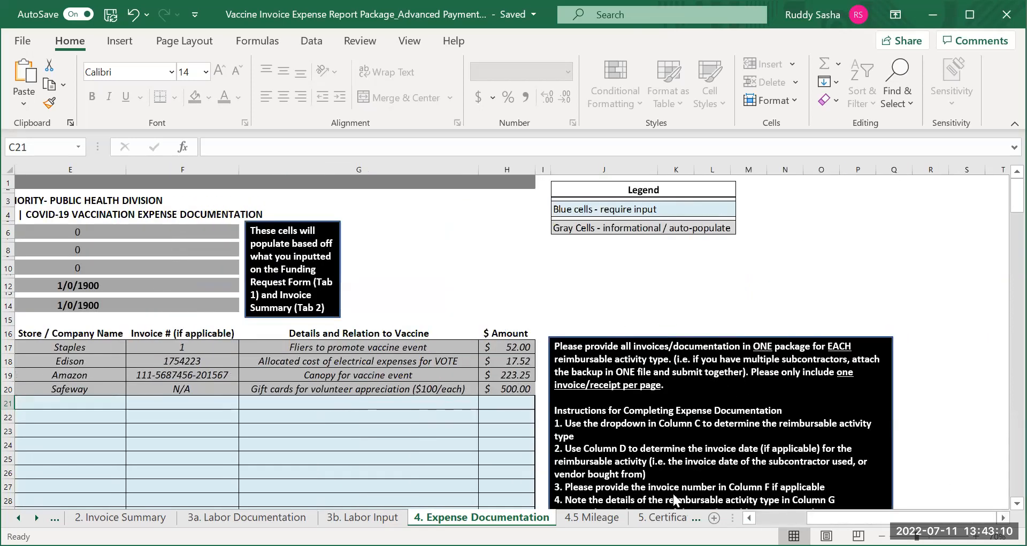
Review the reimbursable expense options available for the first expense entry in cell C21, leaving the cell empty
click(749, 517)
click(749, 517)
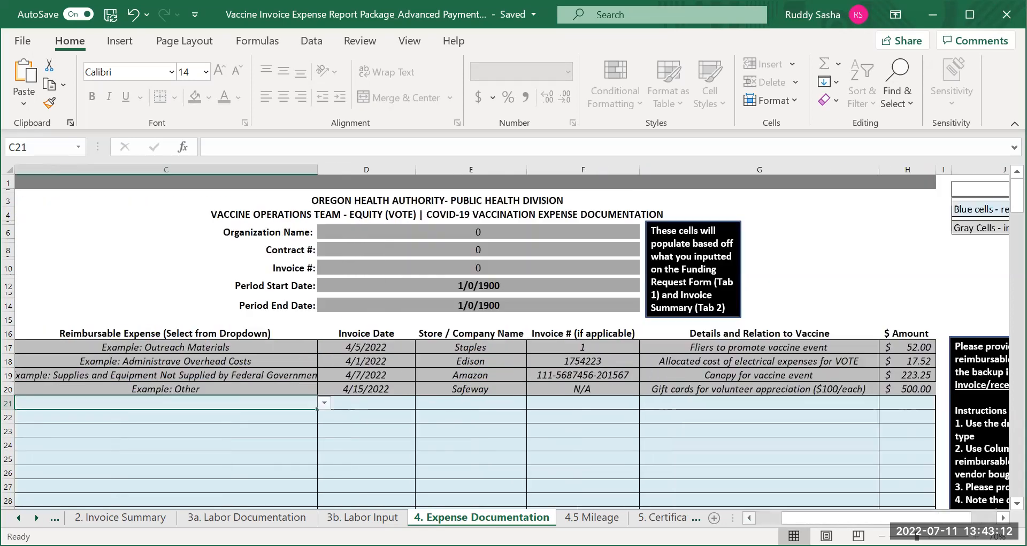
click(749, 517)
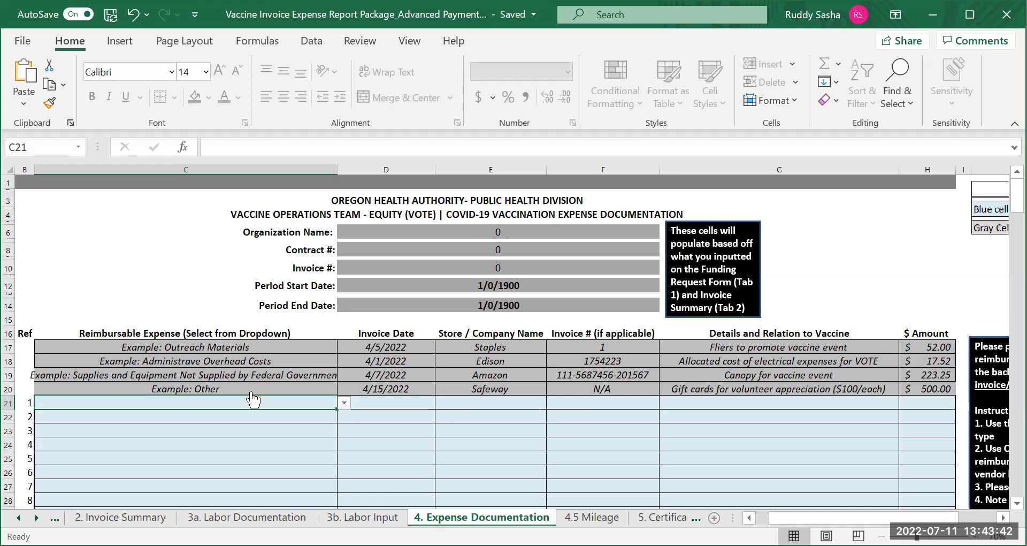
click(344, 402)
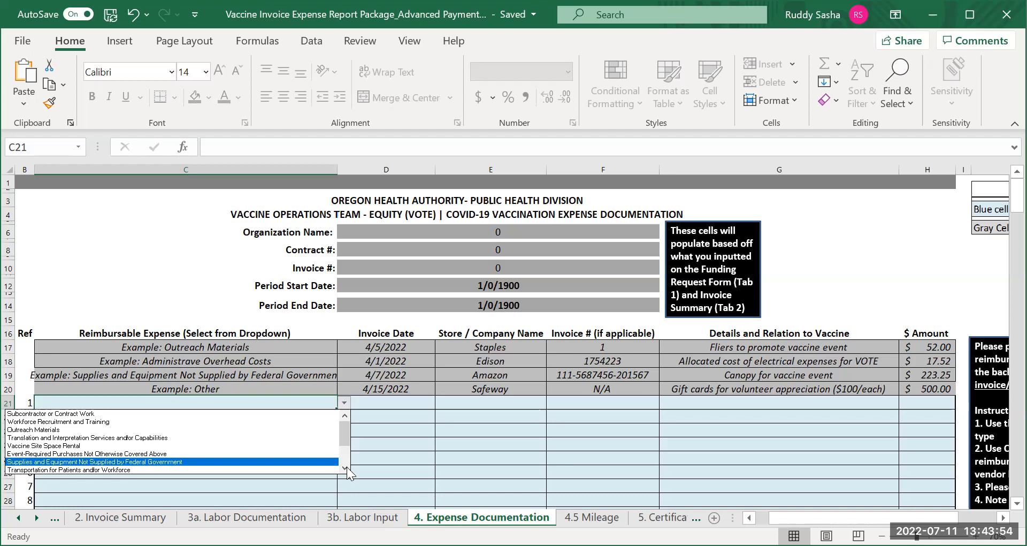
click(202, 404)
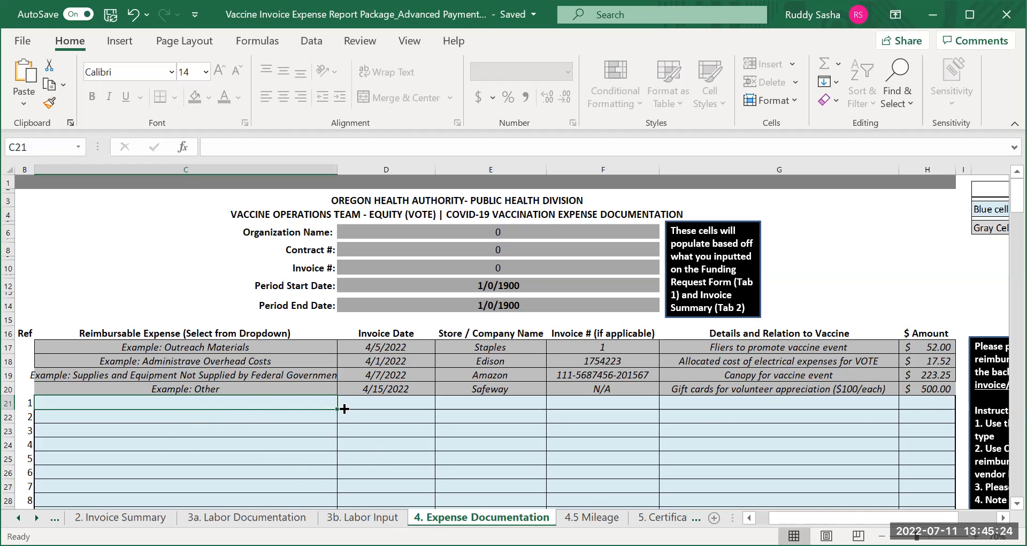
Record the first expense in row 21 as Outreach Materials, invoice date 4/23/2022, from Fedex
click(289, 405)
click(345, 404)
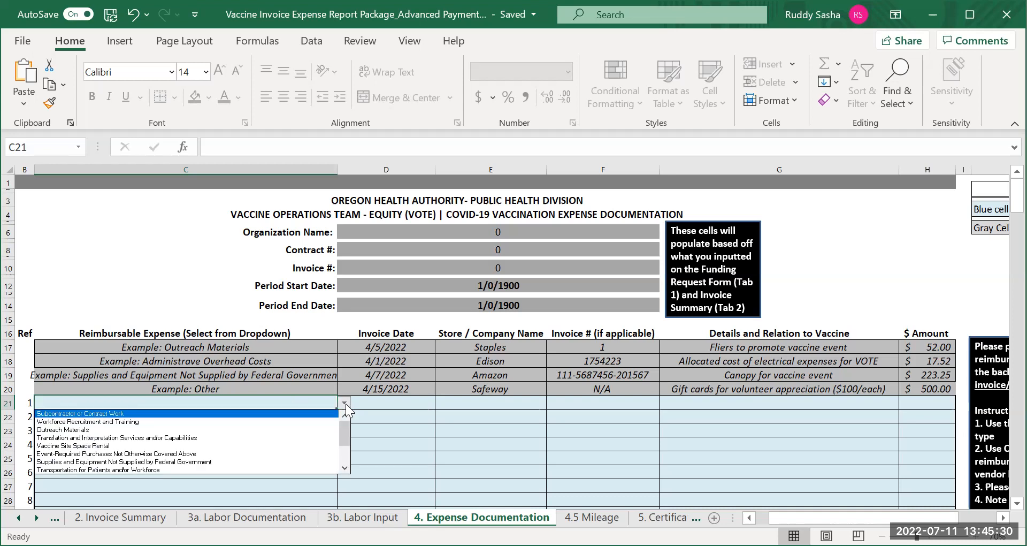
click(253, 429)
click(406, 405)
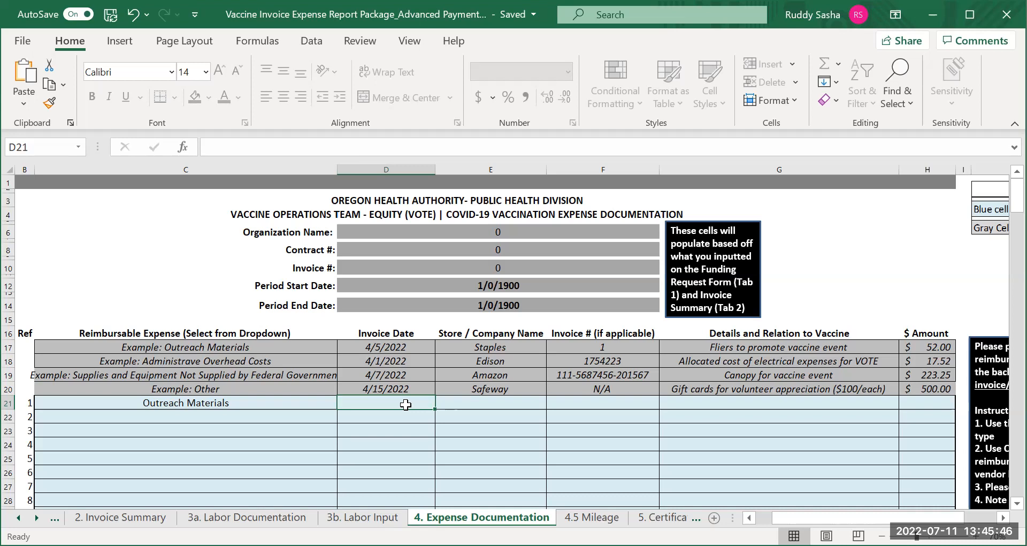
text(4/23)
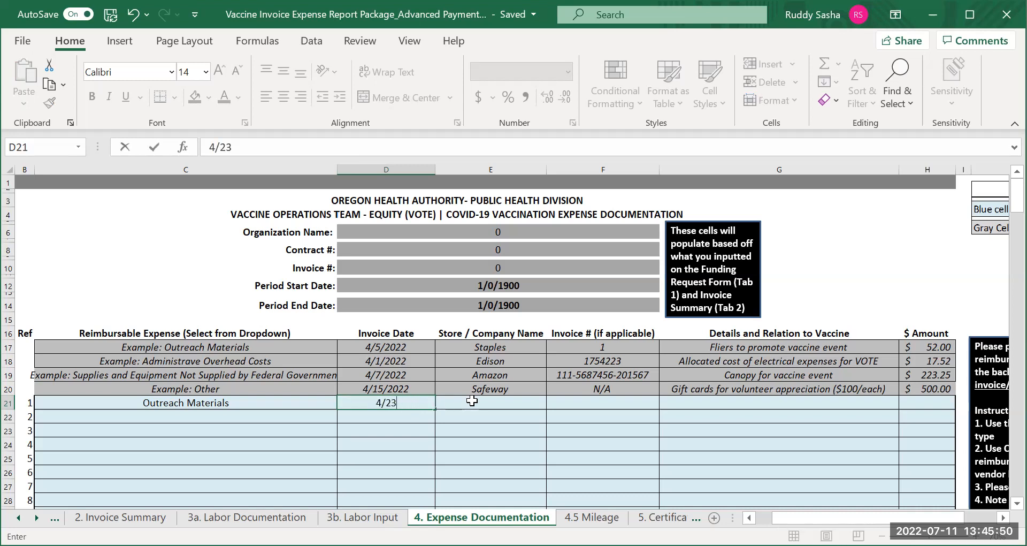
click(478, 402)
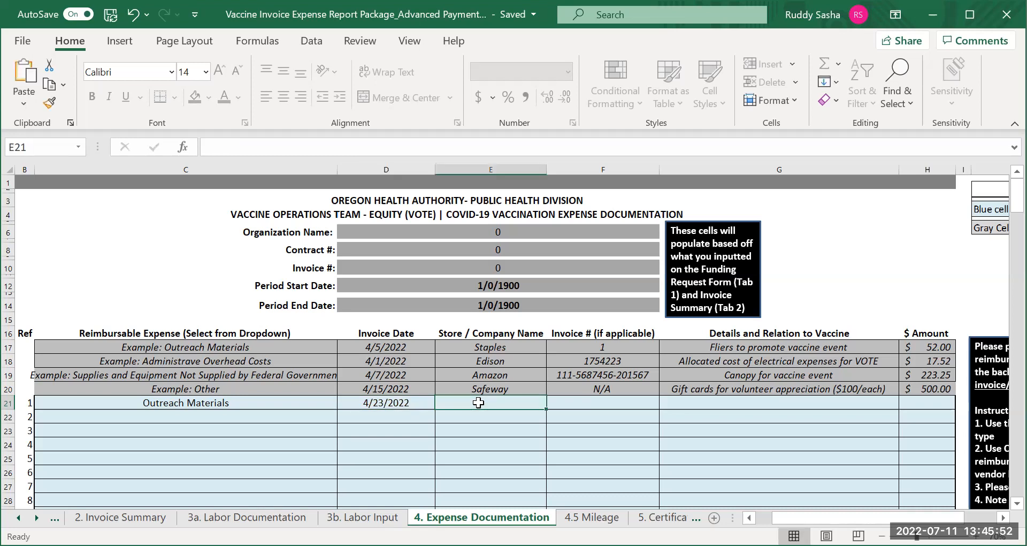
text(Fedex)
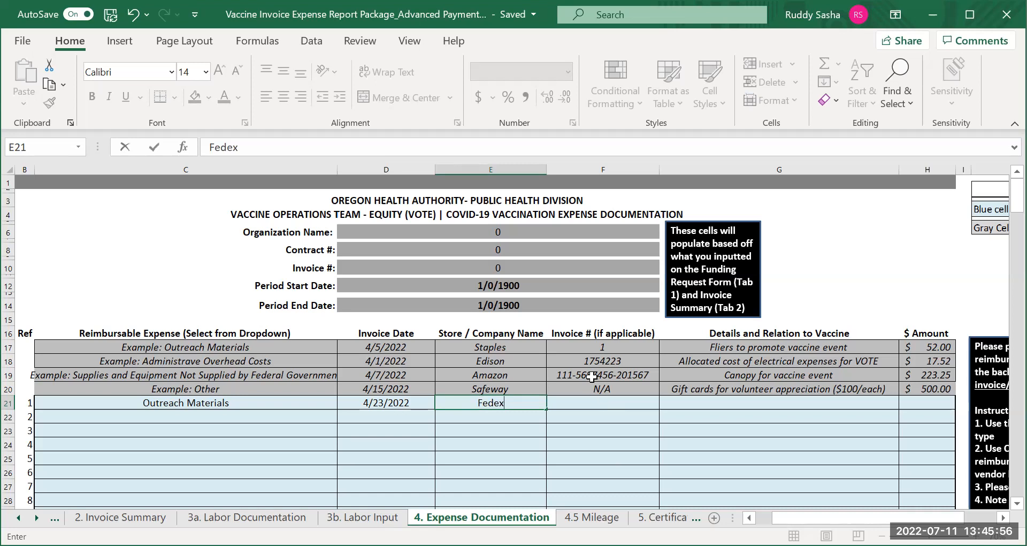
Describe the first expense as "Printed Flyer for Vaccine event" with an amount of 475.36, leaving its invoice number blank
click(608, 404)
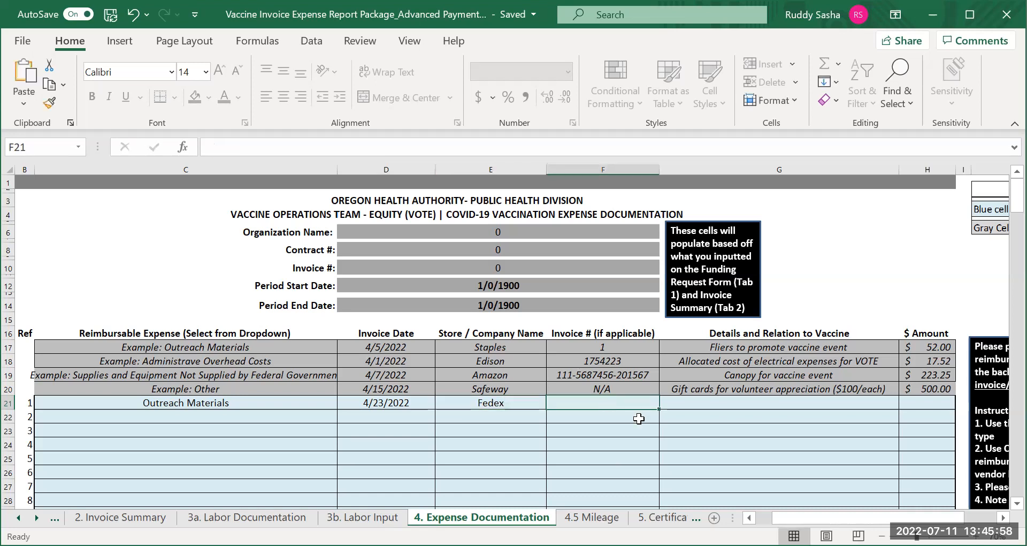
click(737, 405)
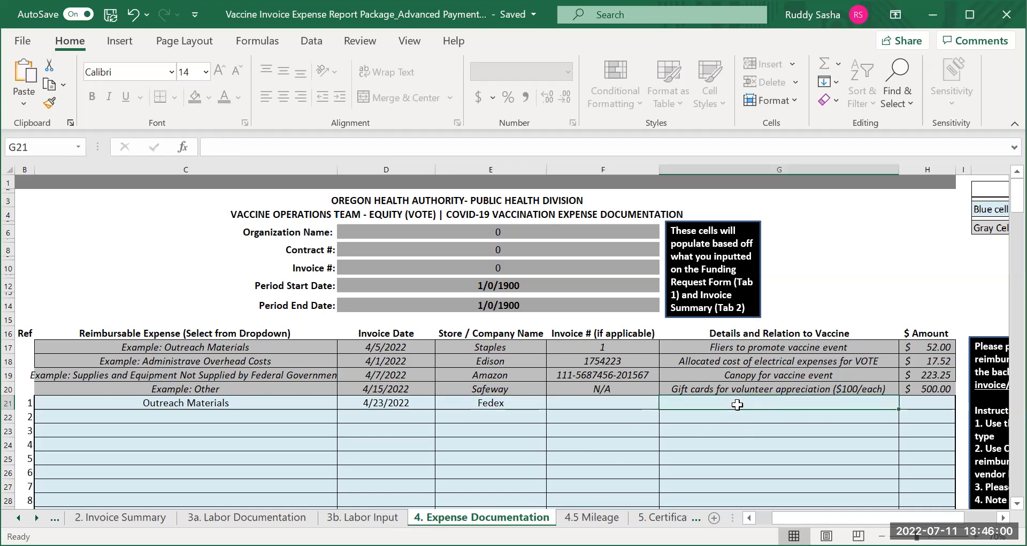
text(Printed )
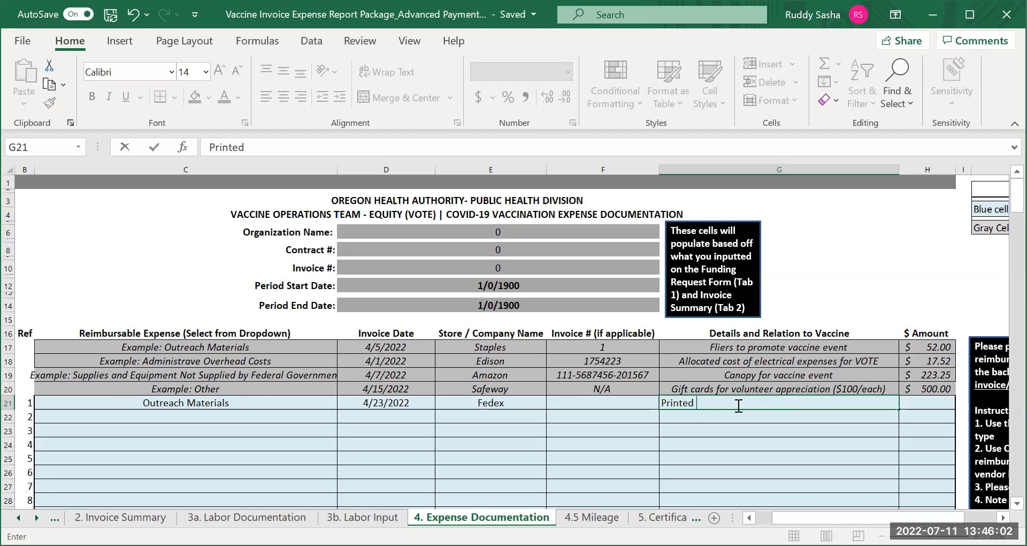
text(Flyer for Vac)
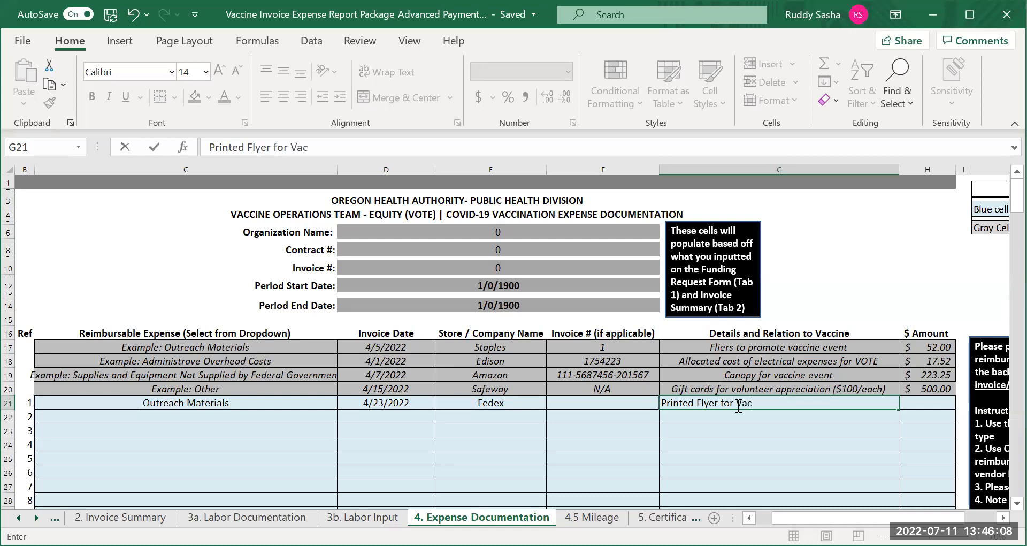
text(cine event)
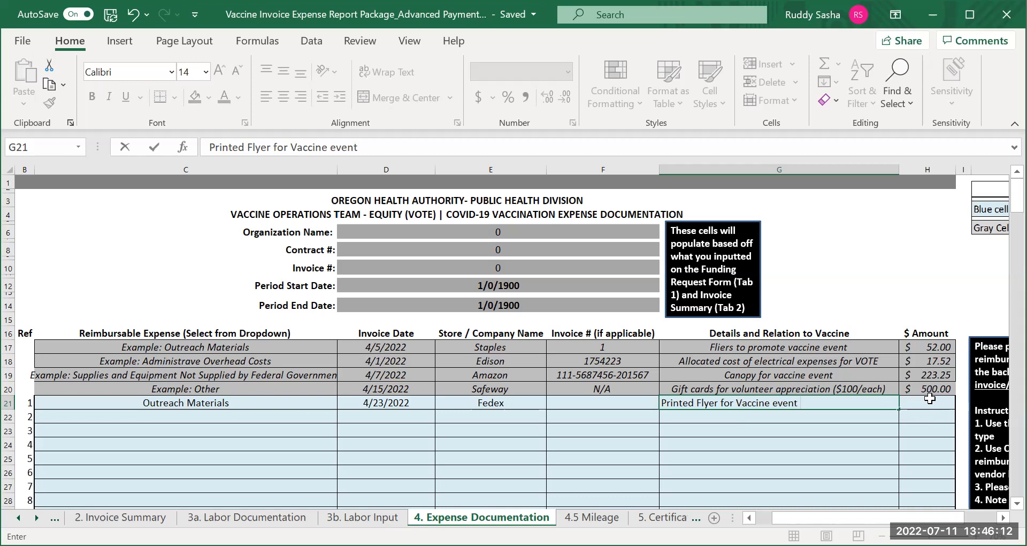
key(Tab)
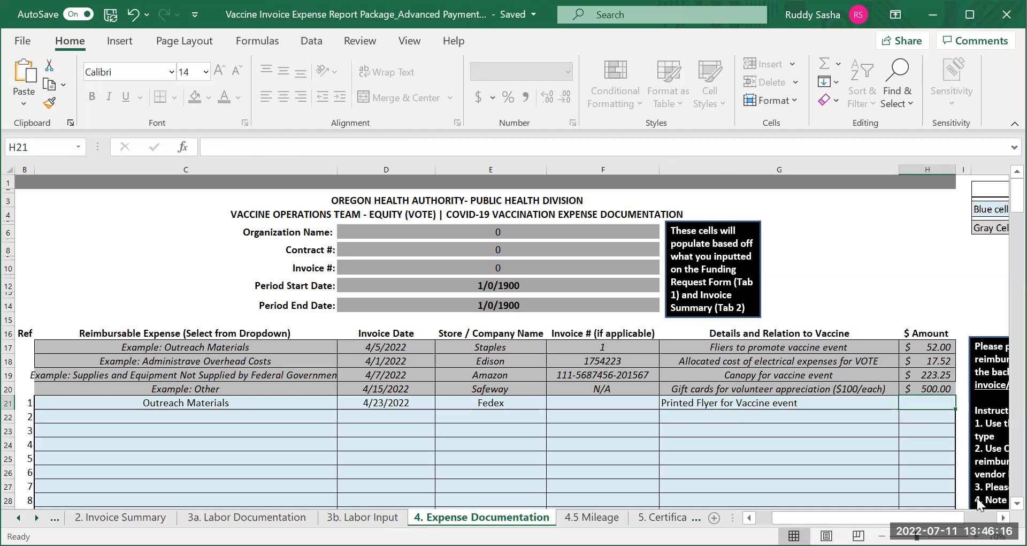
text(475.36)
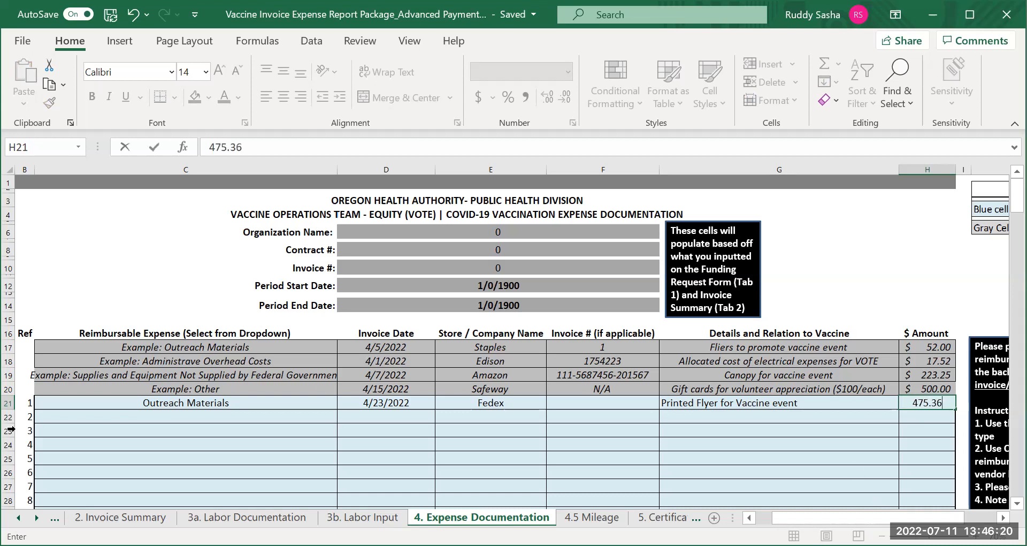
Set the second expense in row 22 to Outreach Materials with an invoice date of 5/1/2022
click(136, 419)
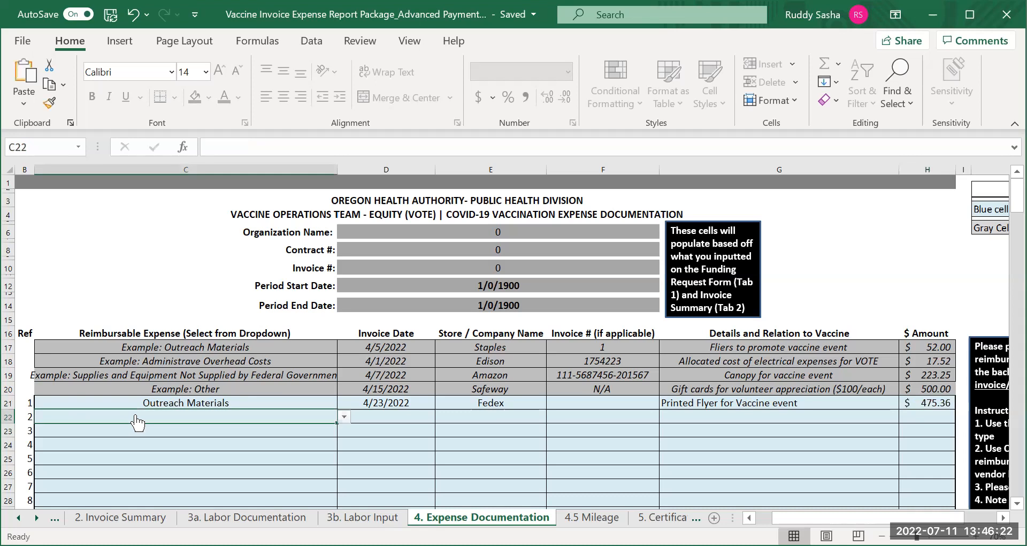
click(344, 417)
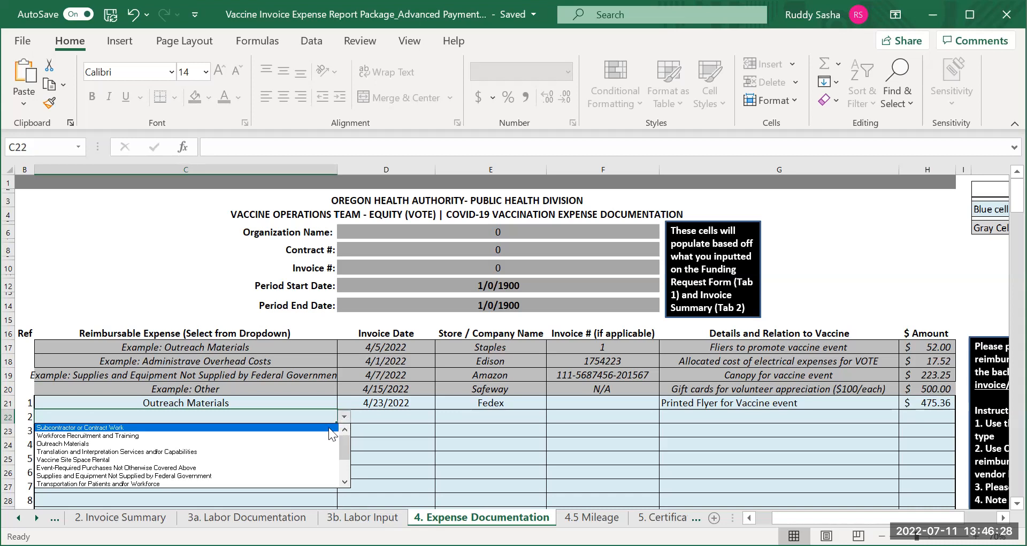
click(315, 444)
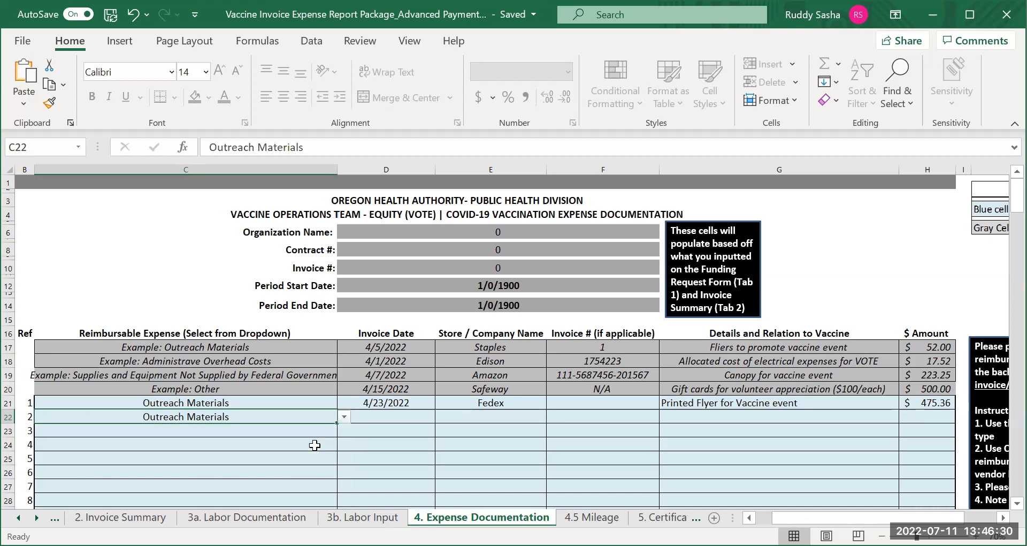
click(377, 418)
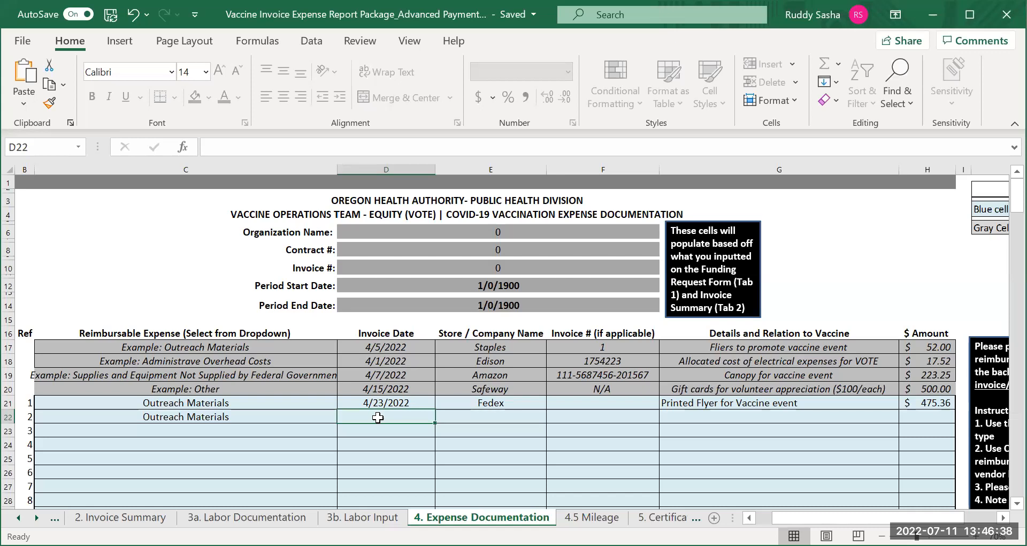
text(5/)
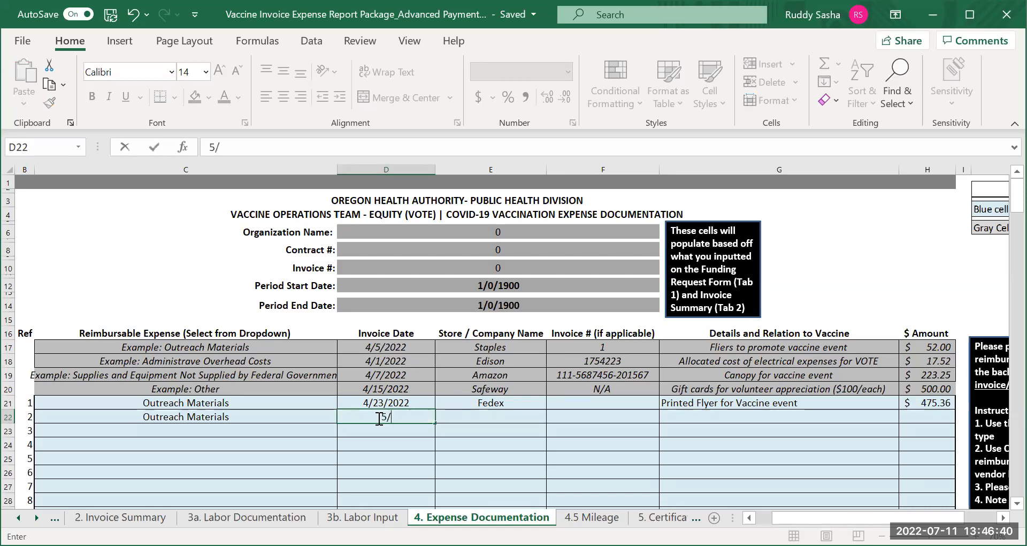
text(1/200)
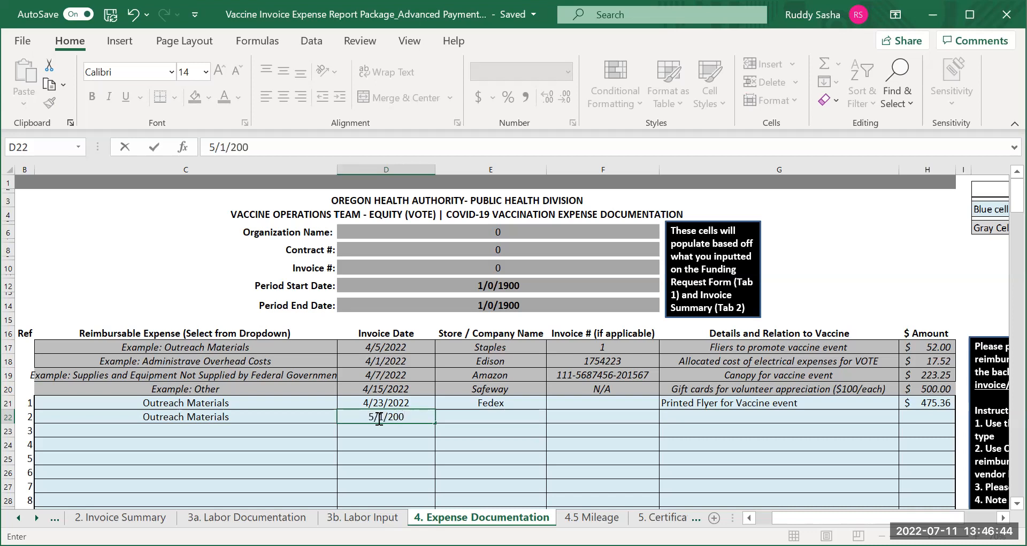
key(BackSpace)
text(22)
Enter Shutterfly as the company and KJ103 as the invoice number for the second expense
click(469, 415)
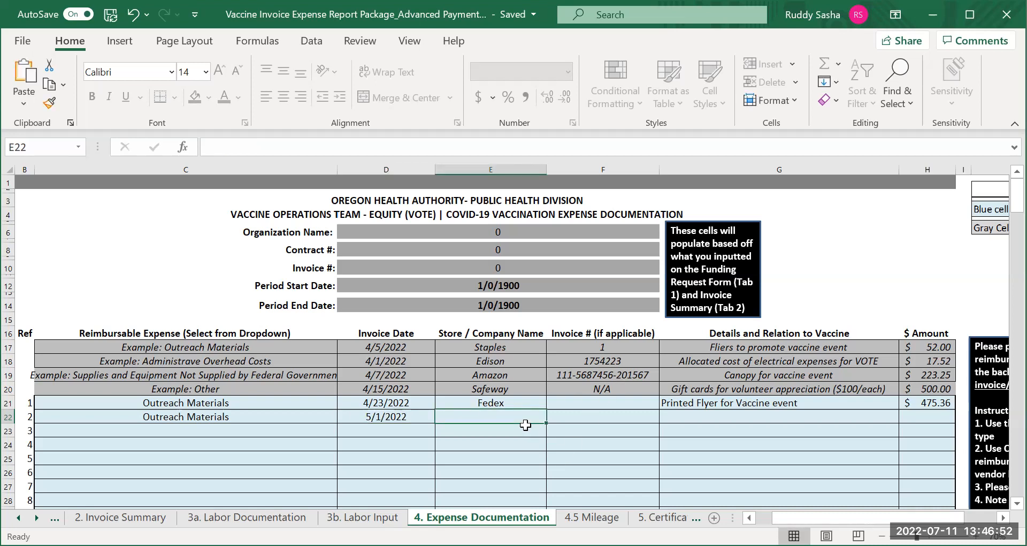
text(Shutter)
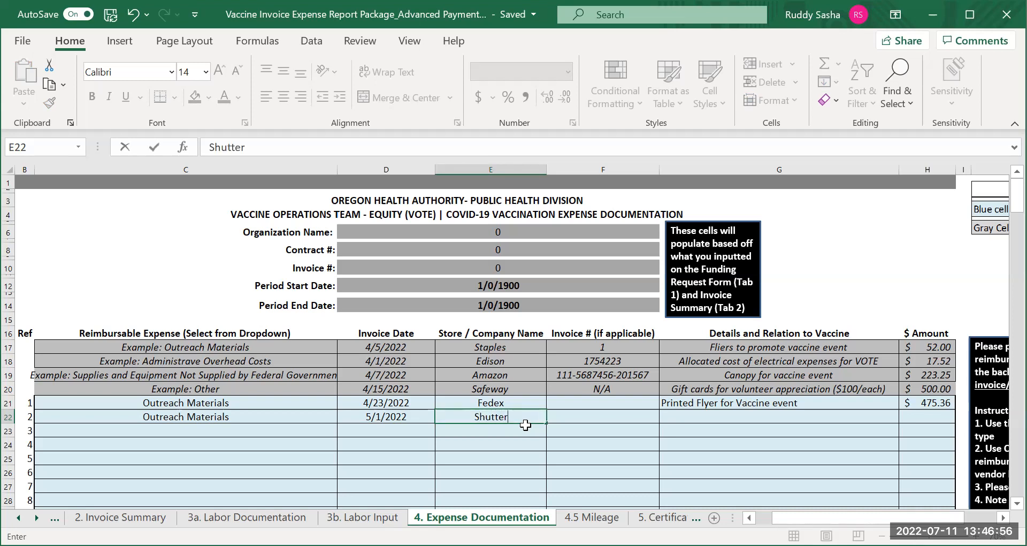
text(fly)
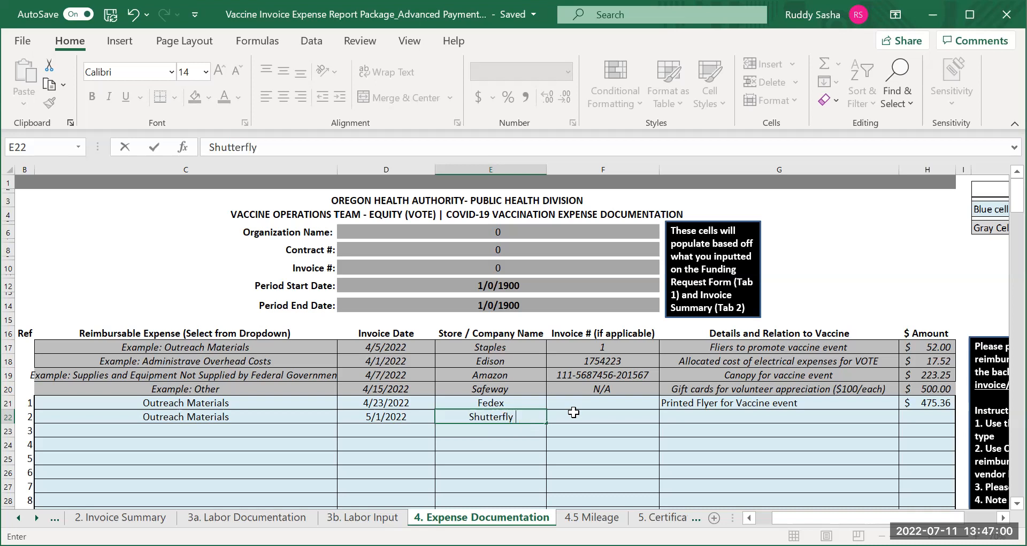
click(595, 419)
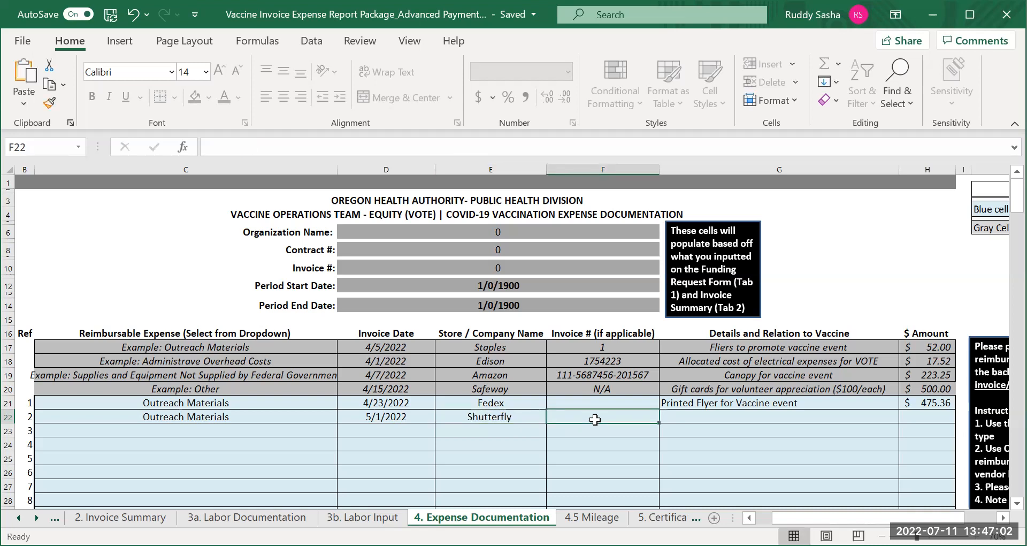
text(KJ)
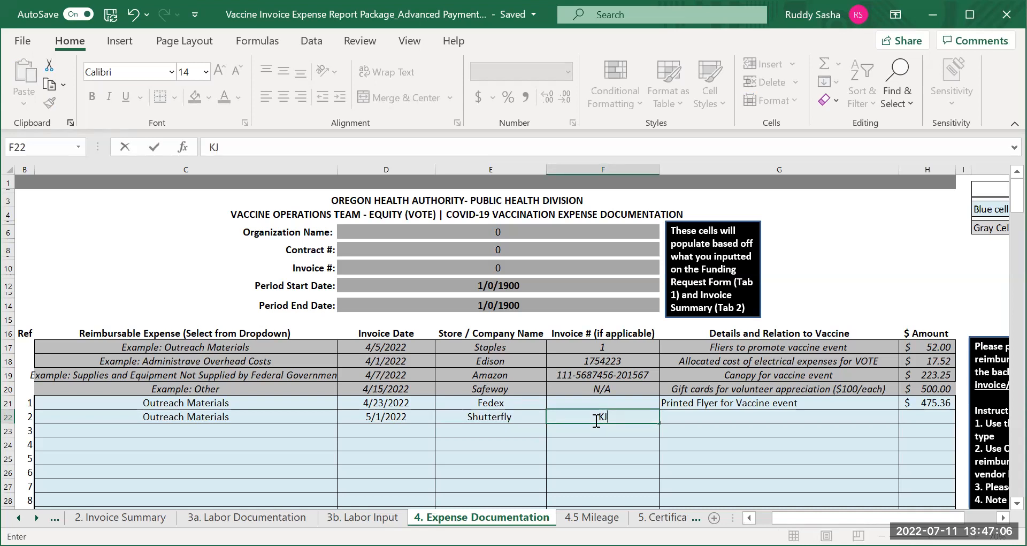
text(103)
Enter "Printed Photos for posters at event" as the details and relation to vaccine for the second expense
click(682, 418)
text(Printed Phon)
key(BackSpace)
text(te)
key(BackSpace)
text(os)
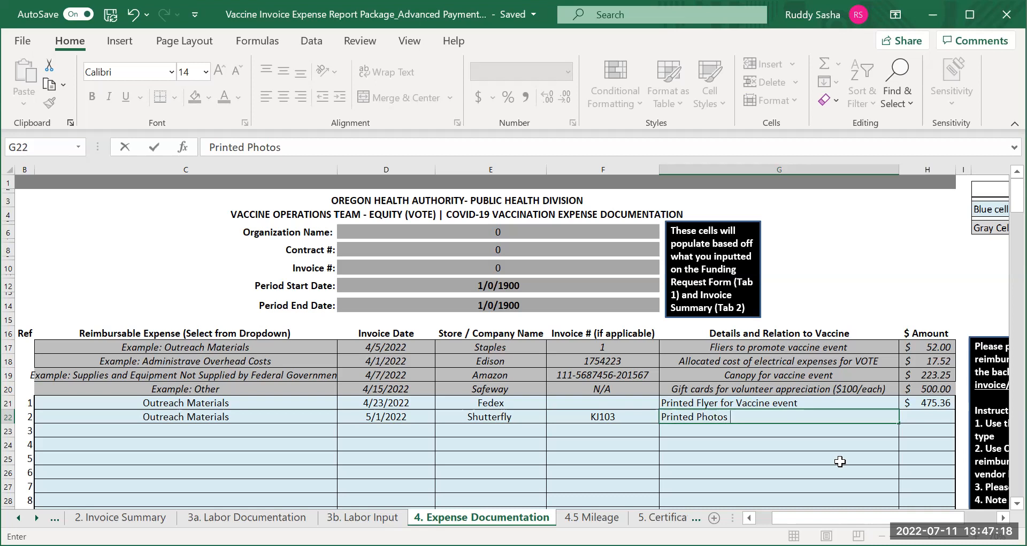
text( for)
text(fl)
key(BackSpace)
key(BackSpace)
text(post)
text(ers are e)
key(BackSpace)
key(BackSpace)
key(BackSpace)
key(BackSpace)
text(t event)
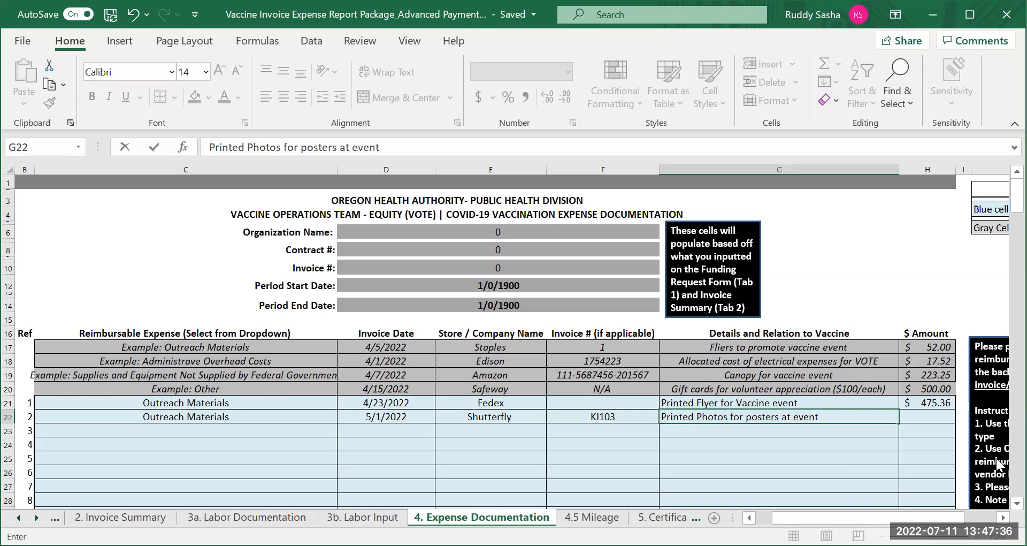
Set the second expense's amount in cell H22 to 36.22
click(917, 417)
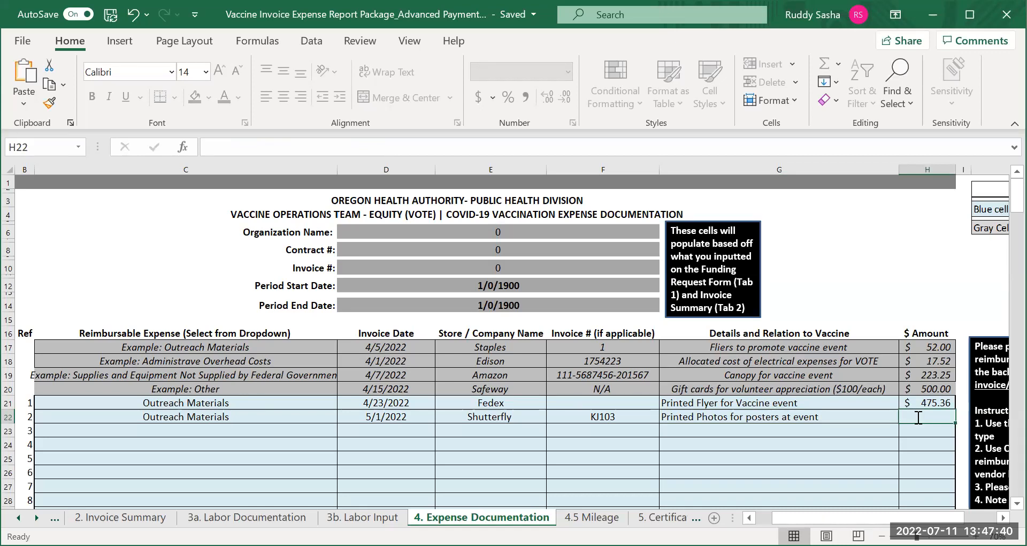
text(36.22)
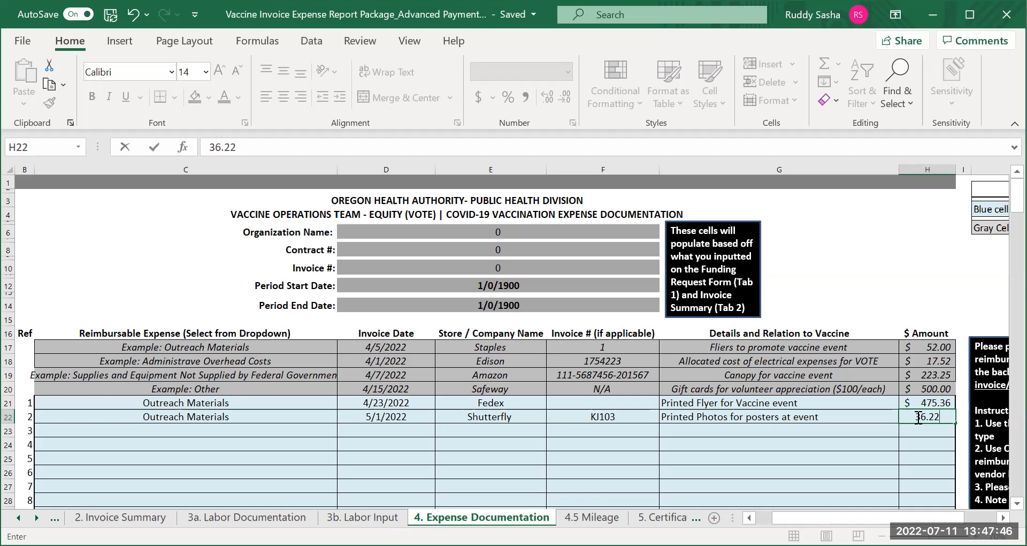
Set the third reimbursable expense in cell C23 to Other
click(175, 437)
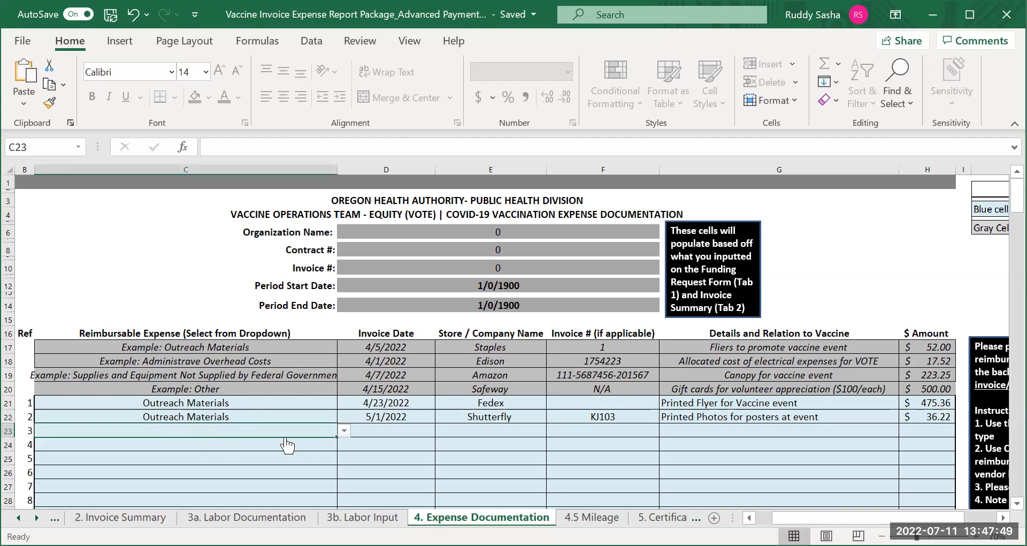
click(345, 430)
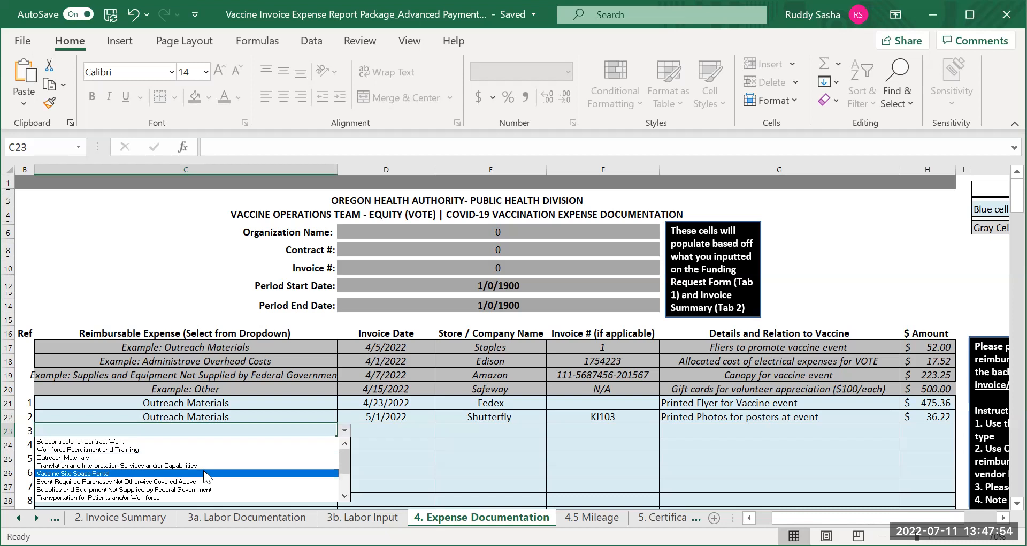
click(342, 494)
click(343, 494)
click(342, 494)
click(342, 494)
click(342, 495)
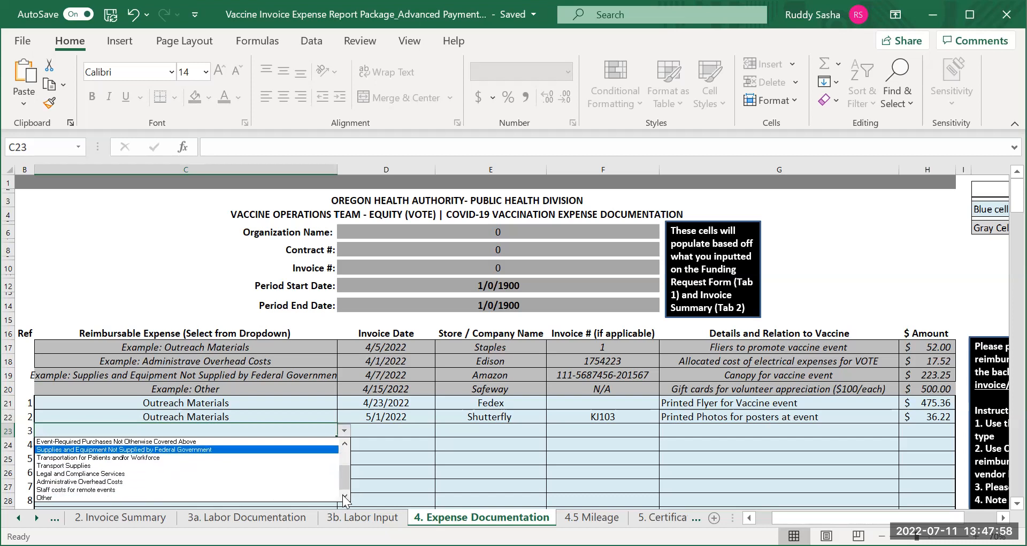
click(238, 497)
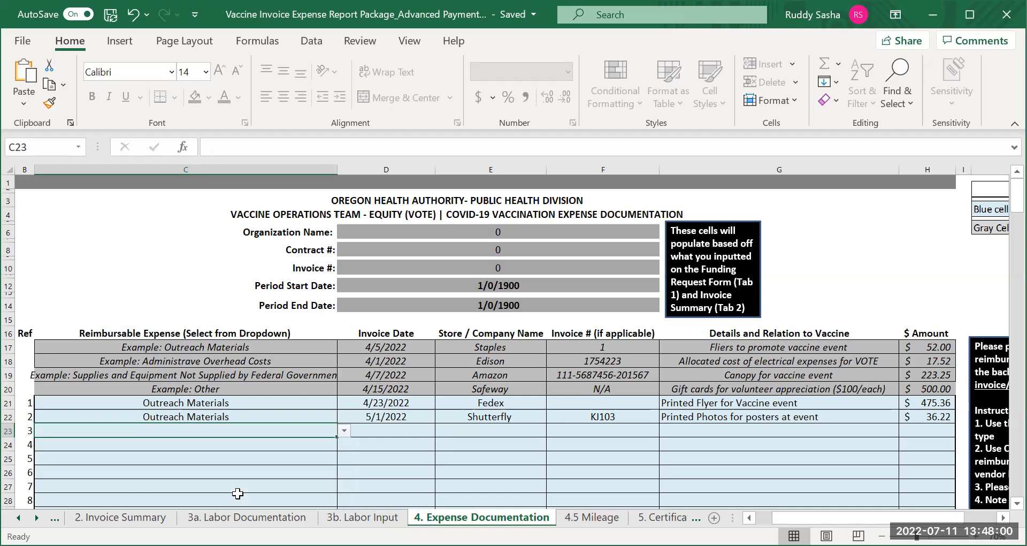
Enter the invoice date 5/12/2022 and the store name Safeway for the third expense
click(394, 433)
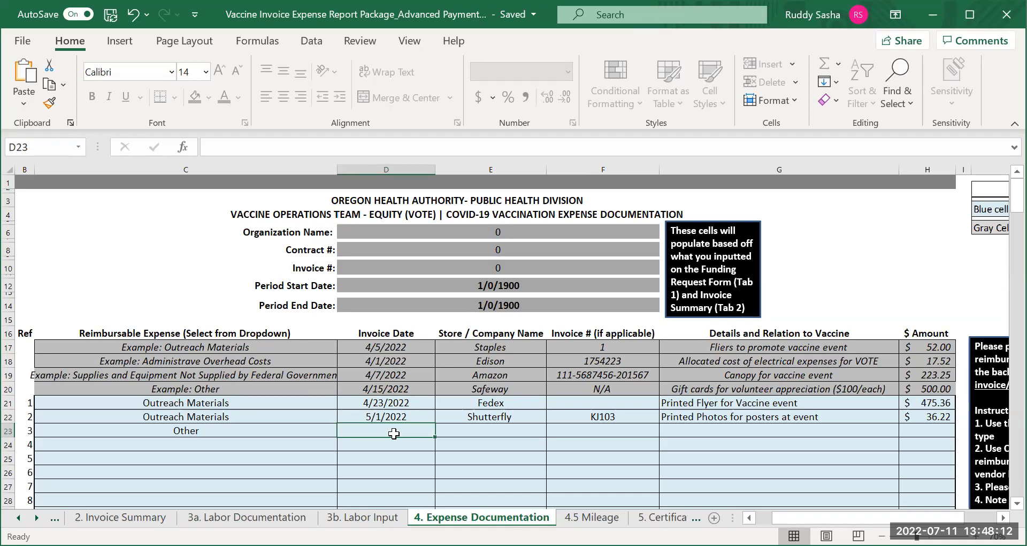
text(5/)
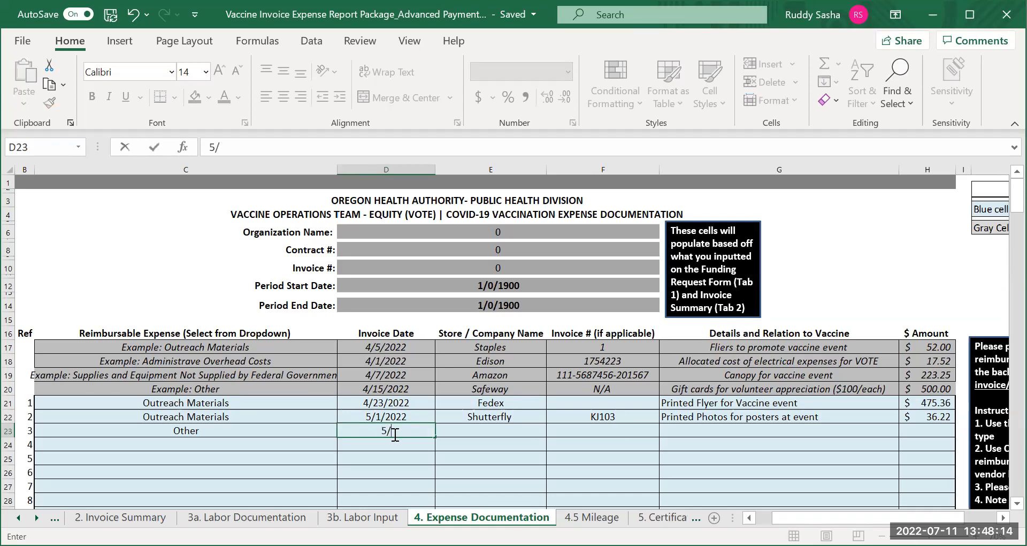
text(12/2022)
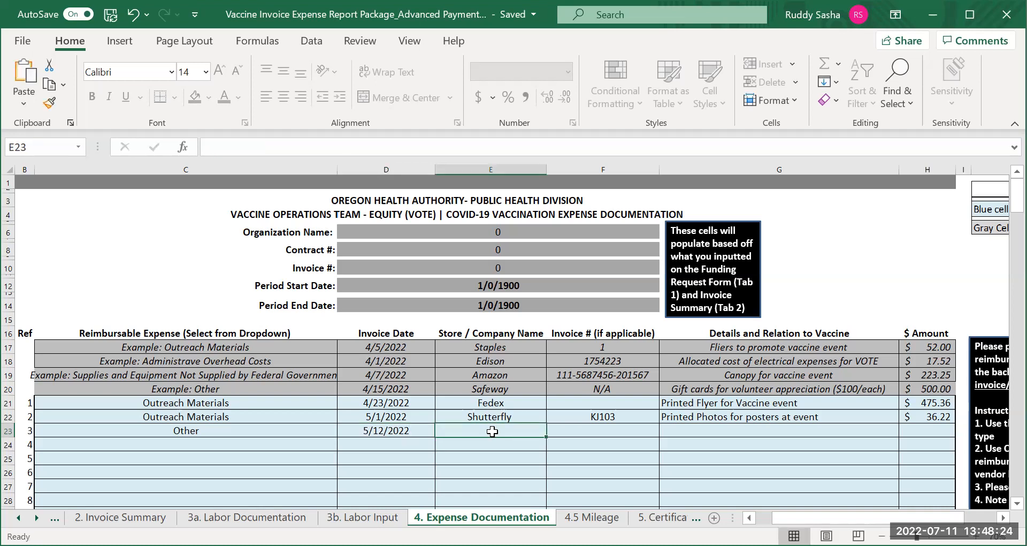
text(Safewayway)
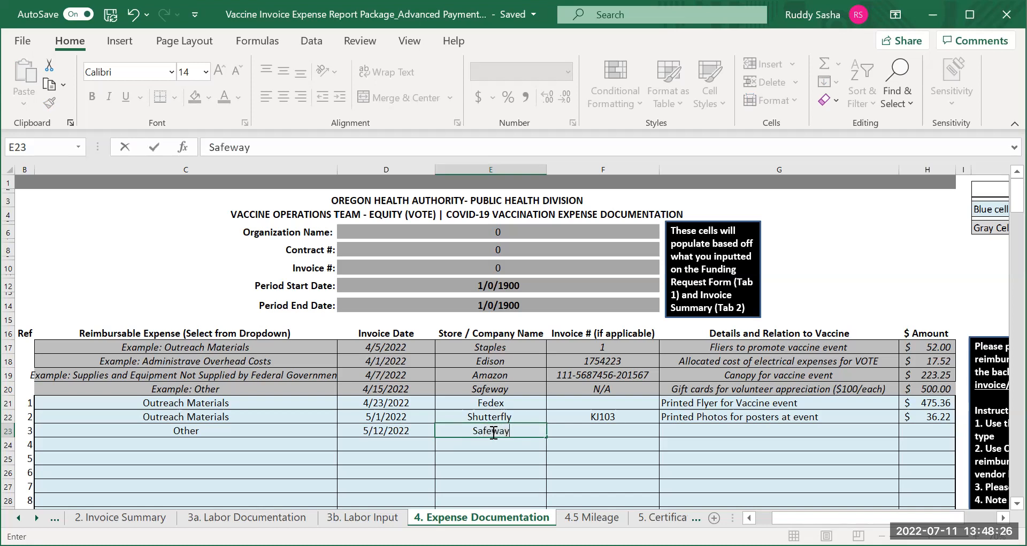
Enter "Fiftcards for volunteer appreciation (50.00/each)" as the third expense's details and relation to vaccine in cell G23
click(599, 430)
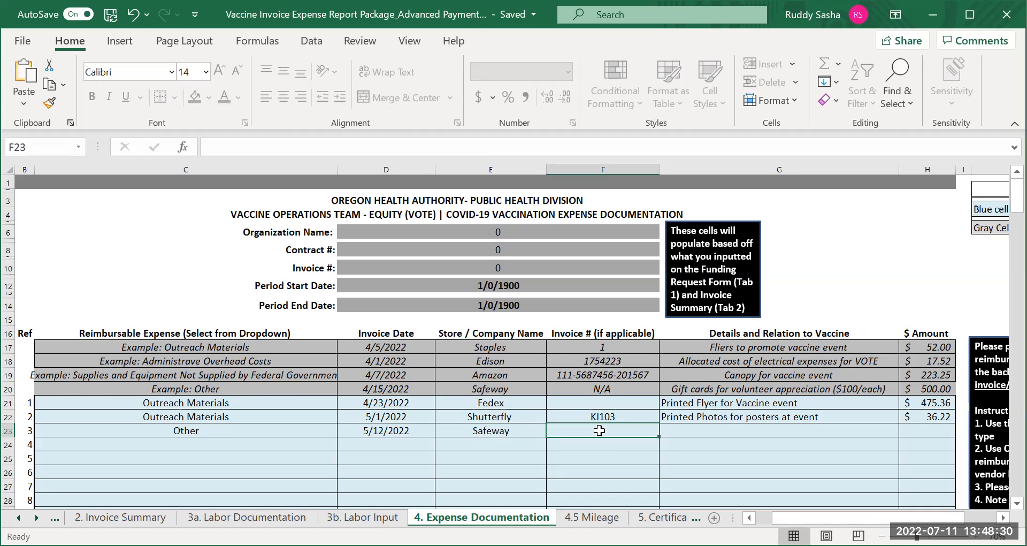
click(674, 432)
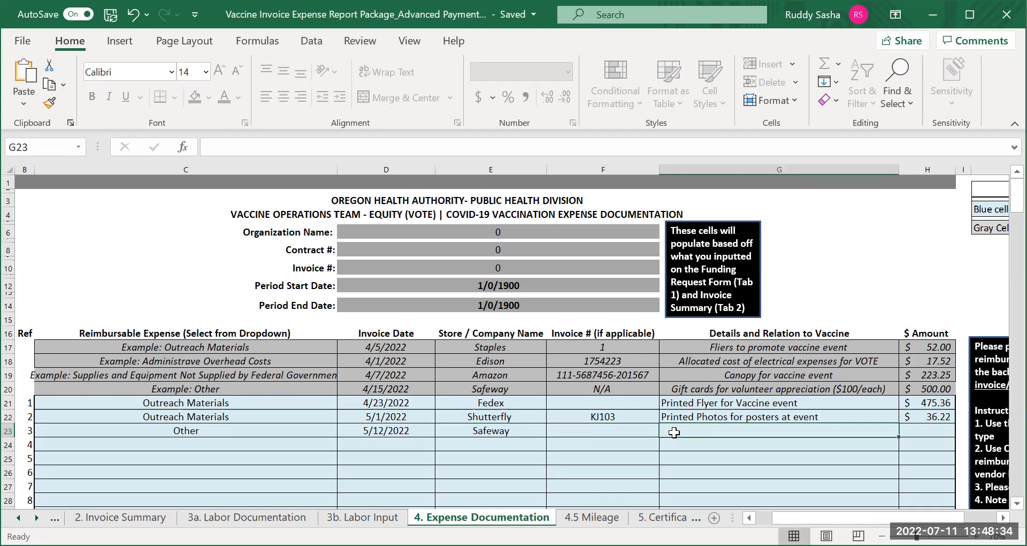
text(CGa)
key(BackSpace)
key(BackSpace)
key(BackSpace)
text(Fiftcards )
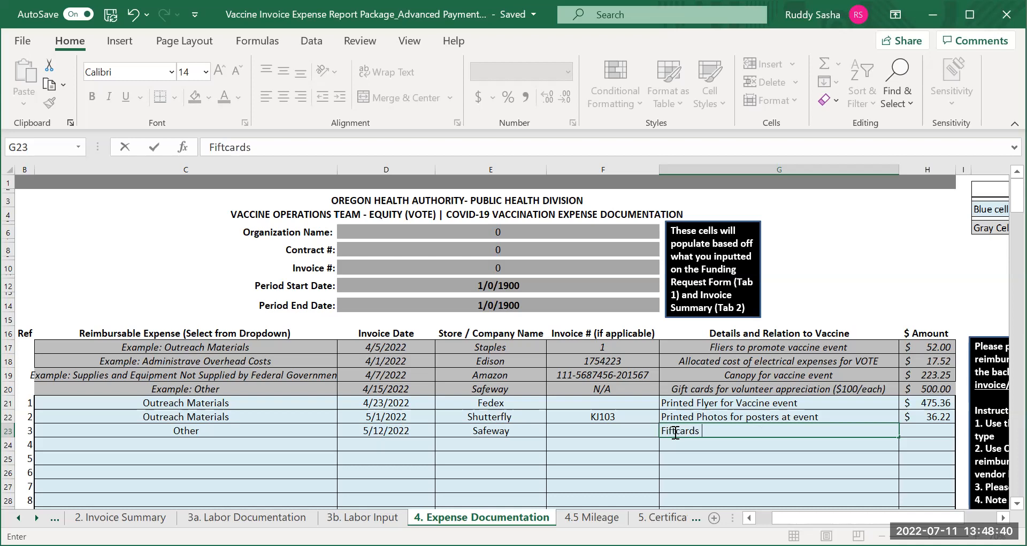
text(for volunteer )
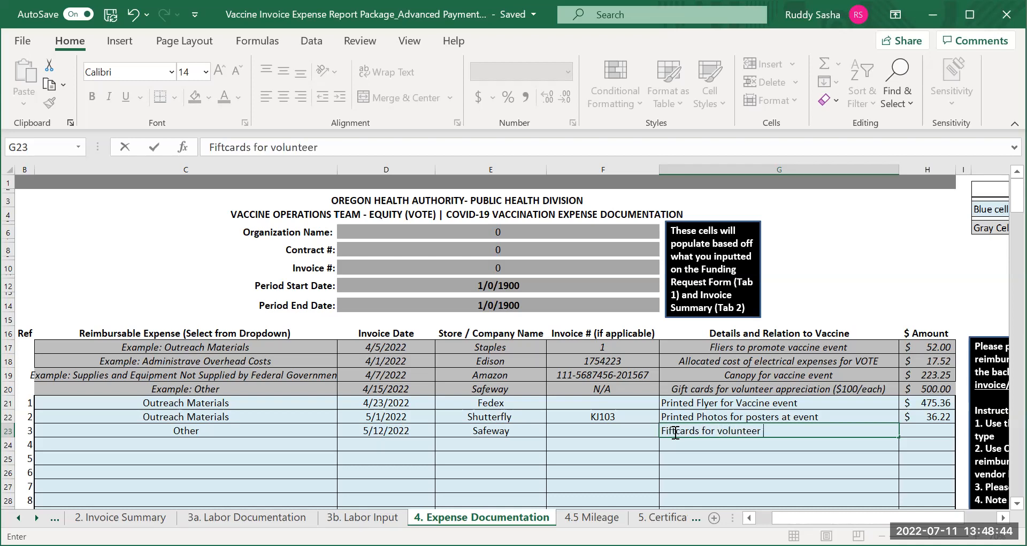
text(appreciatio)
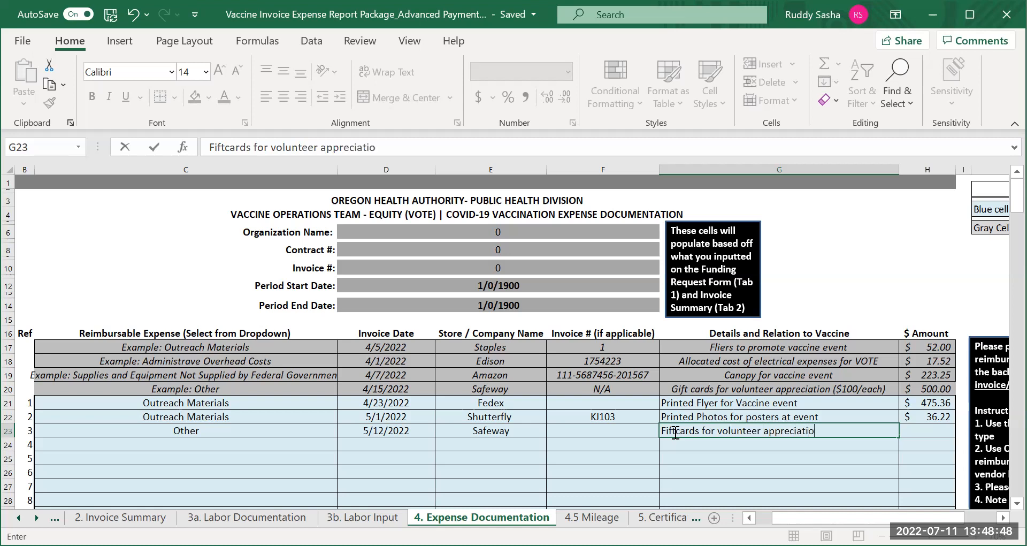
text(n (50.00)
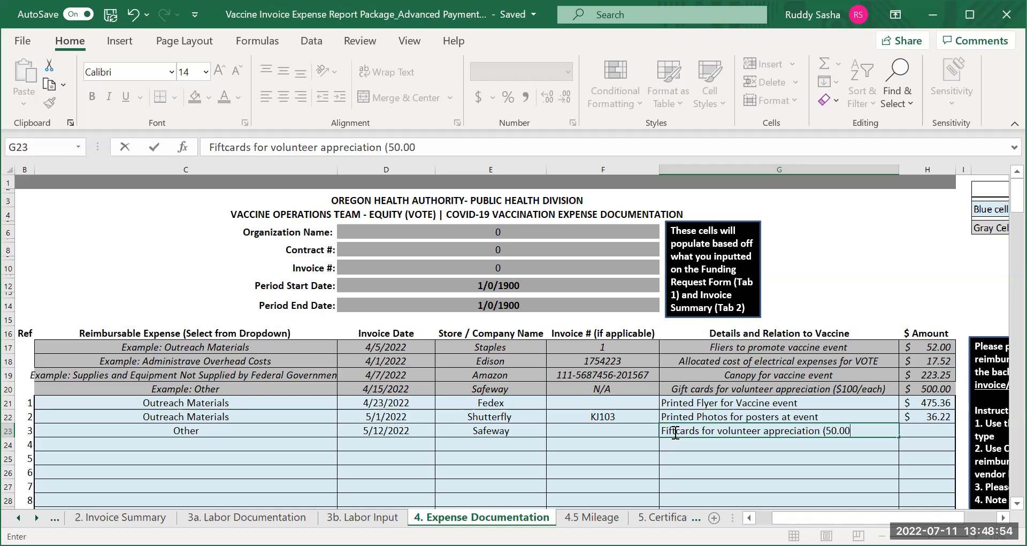
text(/each))
Set the third expense's amount in cell H23 to 300
click(934, 432)
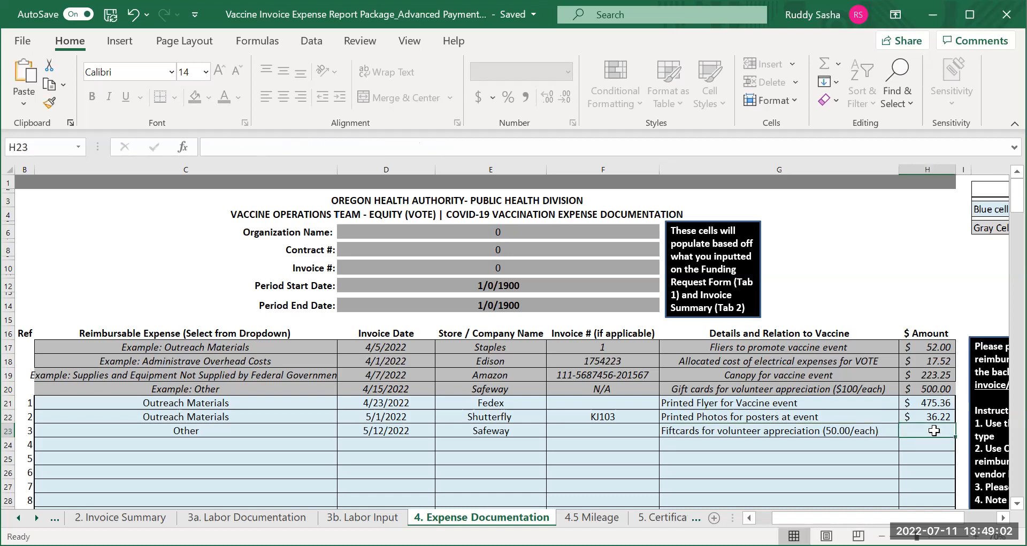
text(3000)
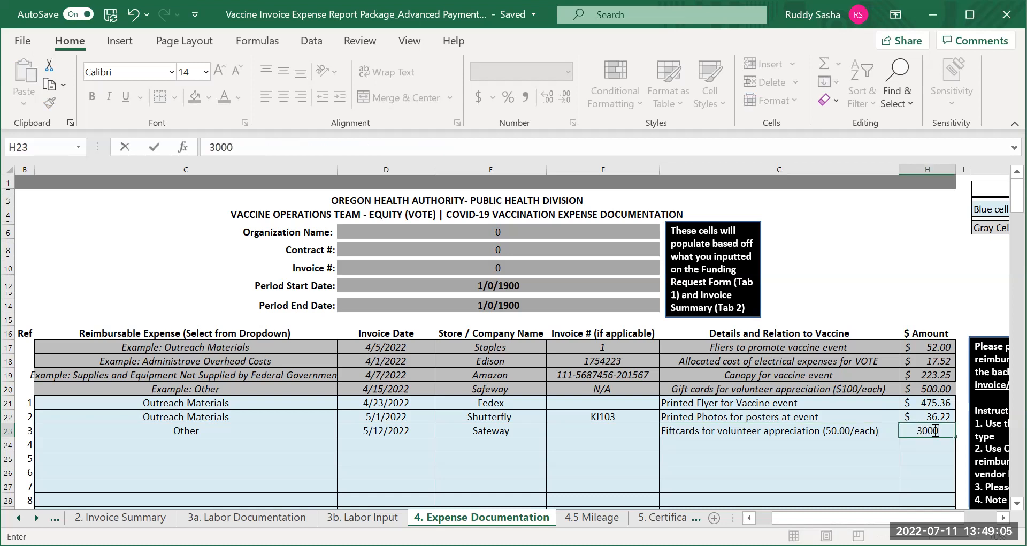
key(BackSpace)
Set the fourth reimbursable expense in cell C24 to Supplies and Equipment Not Supplied by Federal Government
click(182, 445)
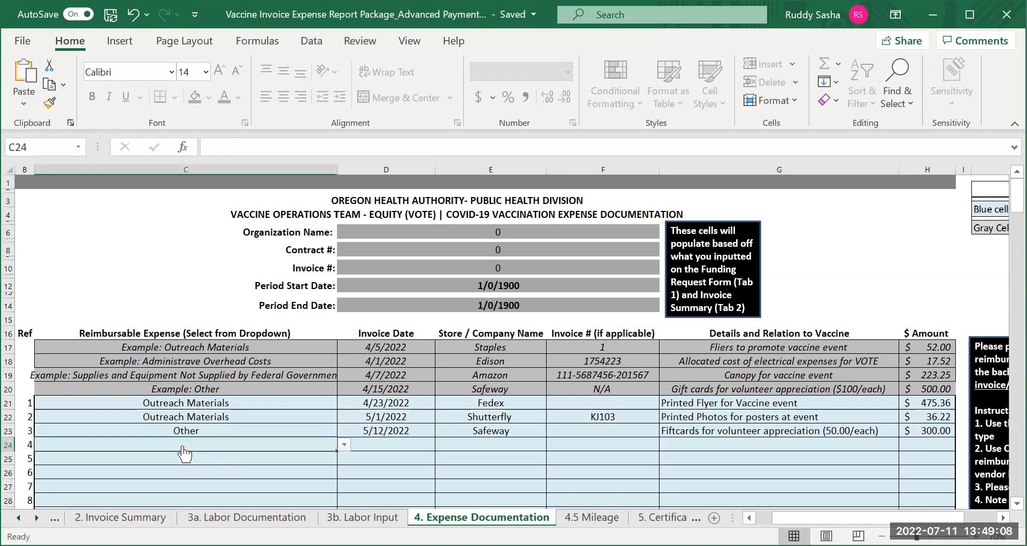
click(344, 444)
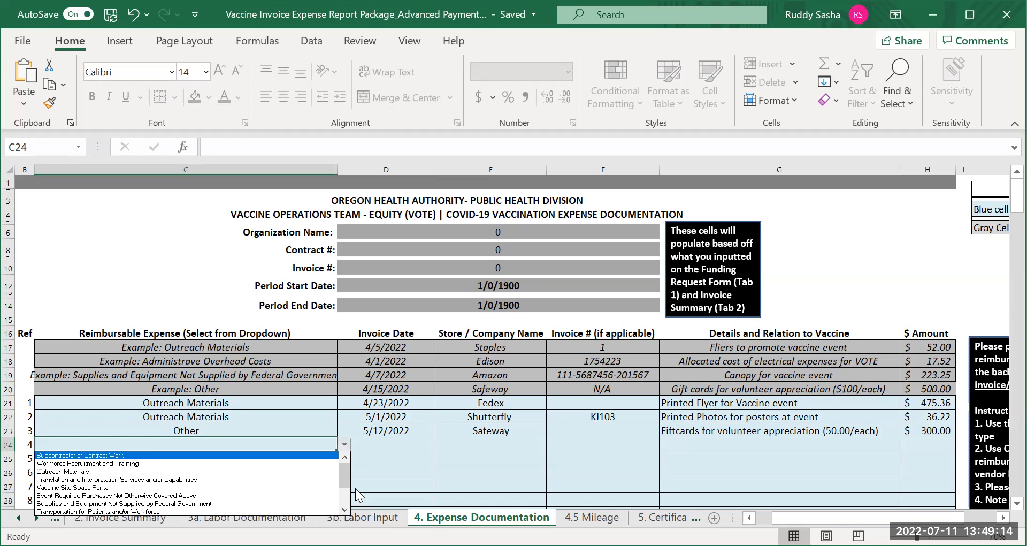
click(344, 509)
click(344, 508)
click(344, 509)
click(344, 509)
click(344, 508)
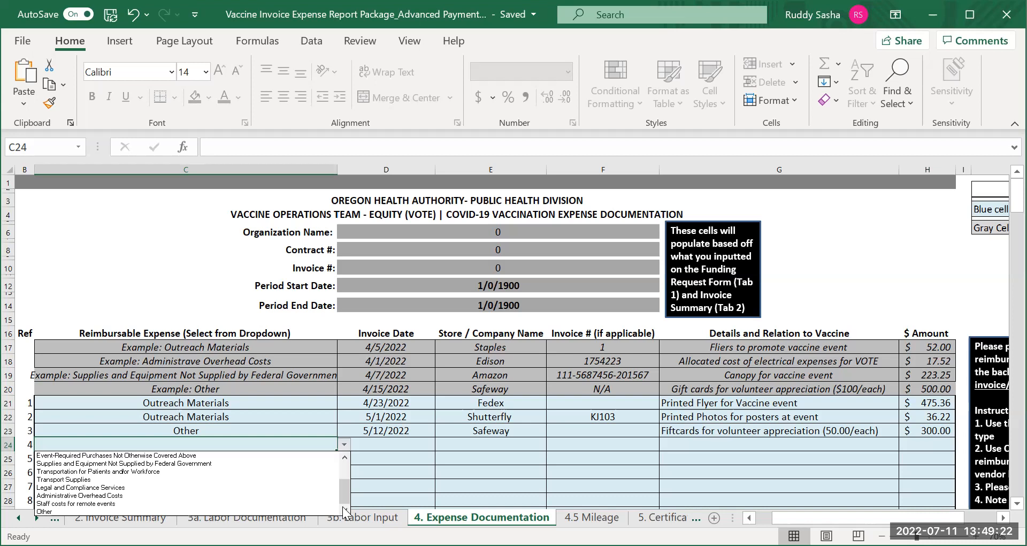
click(345, 458)
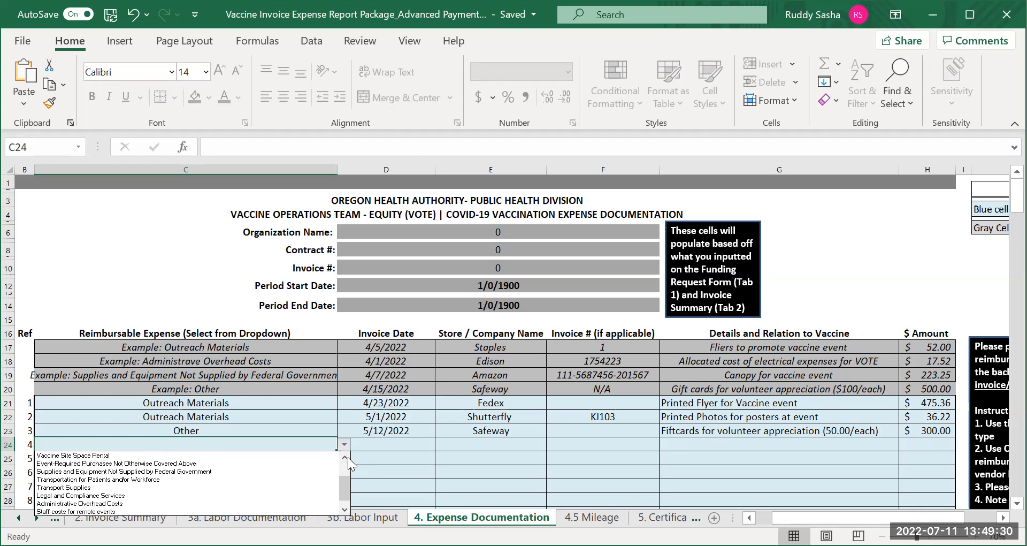
click(348, 456)
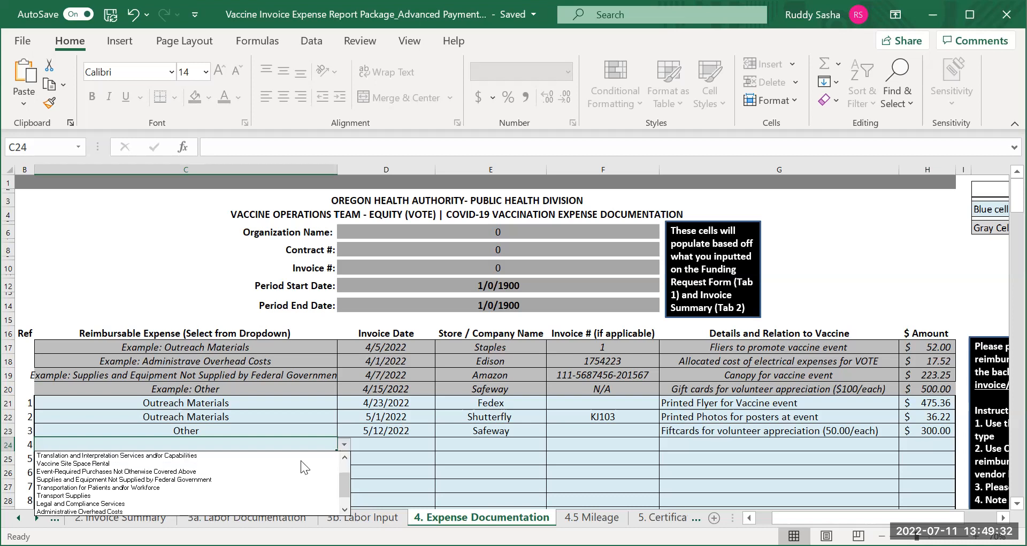
click(158, 478)
Enter the invoice date 5/12 and the store name M-Band for the fourth expense in row 24
click(380, 442)
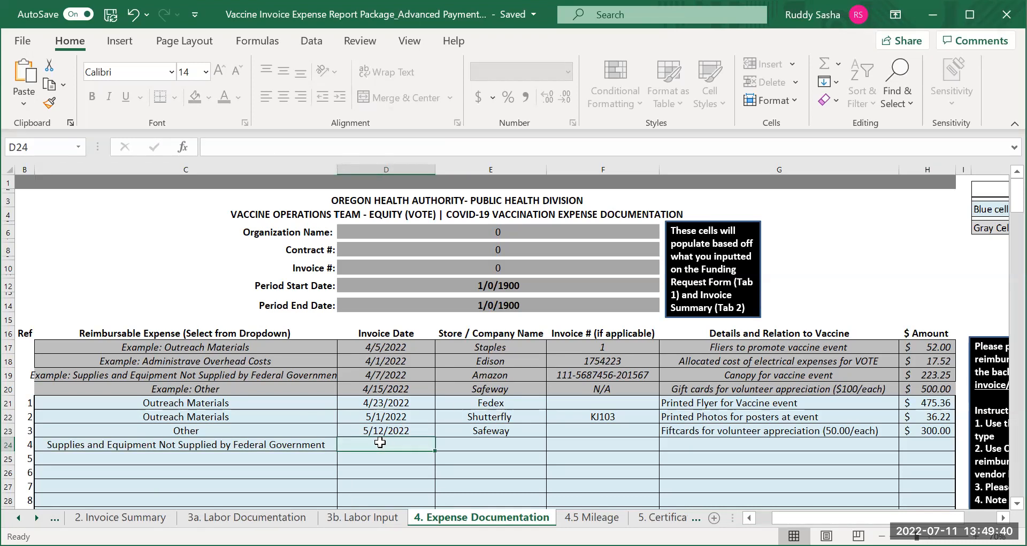
text(5)
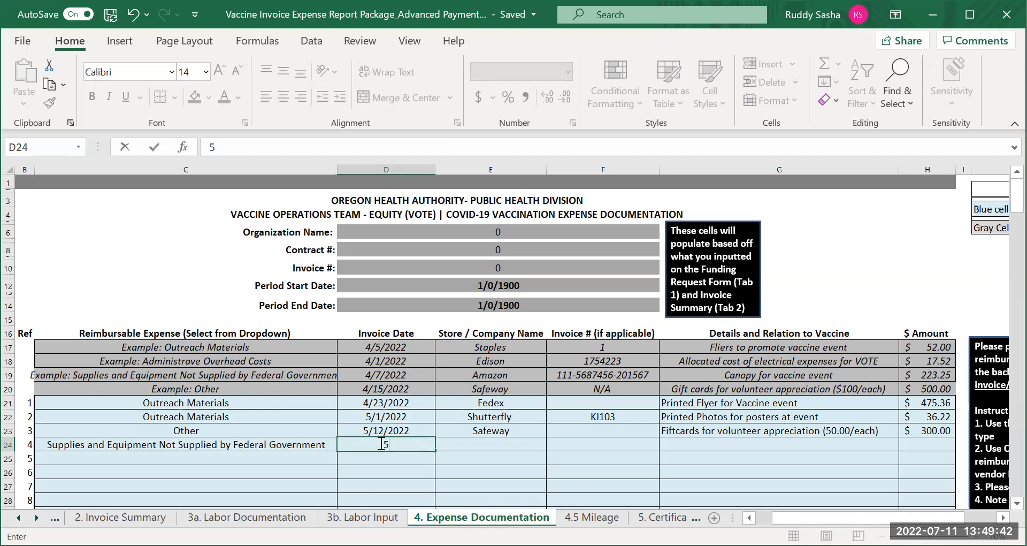
text(/12)
click(468, 444)
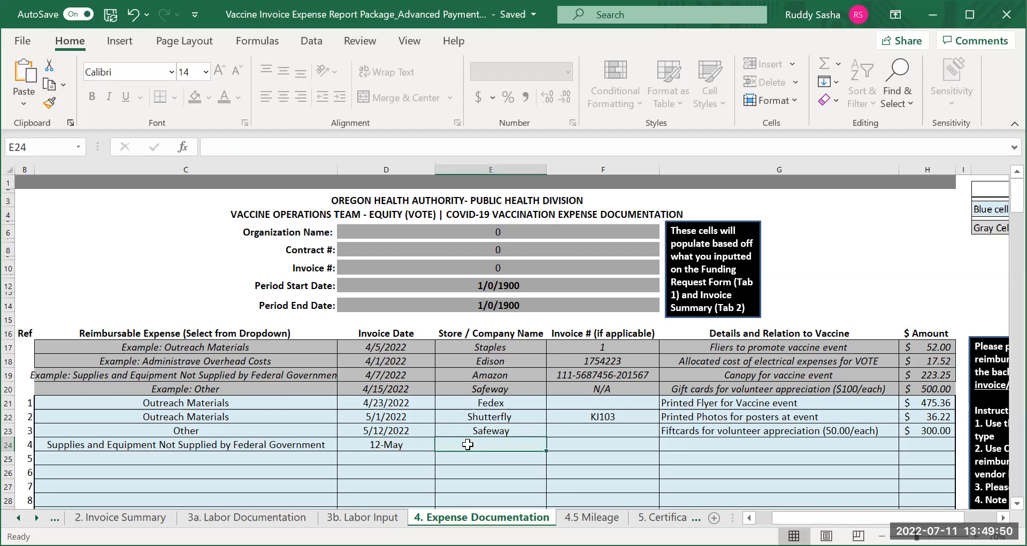
text(M)
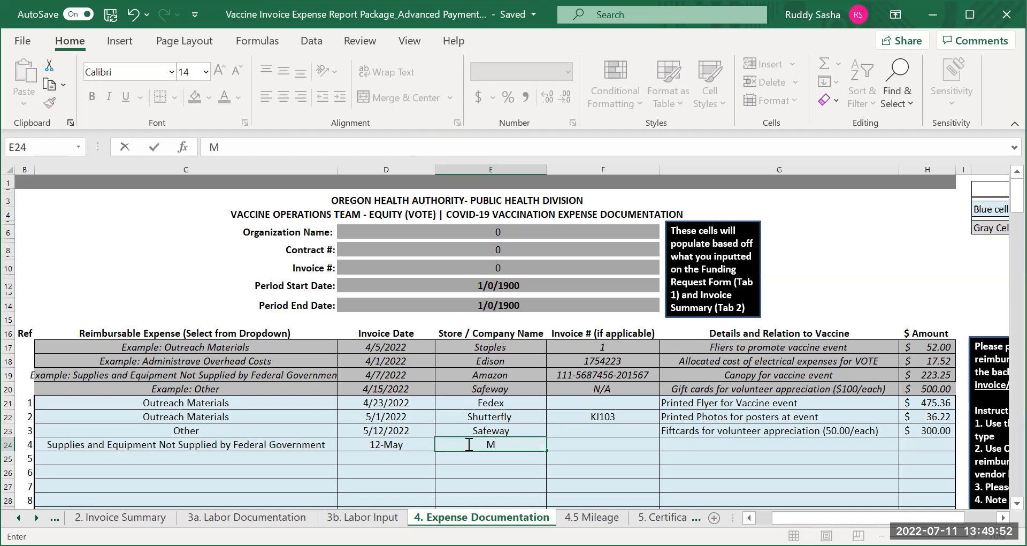
text(-Band)
Enter the invoice number for the M-Band expense in cell F24
click(588, 444)
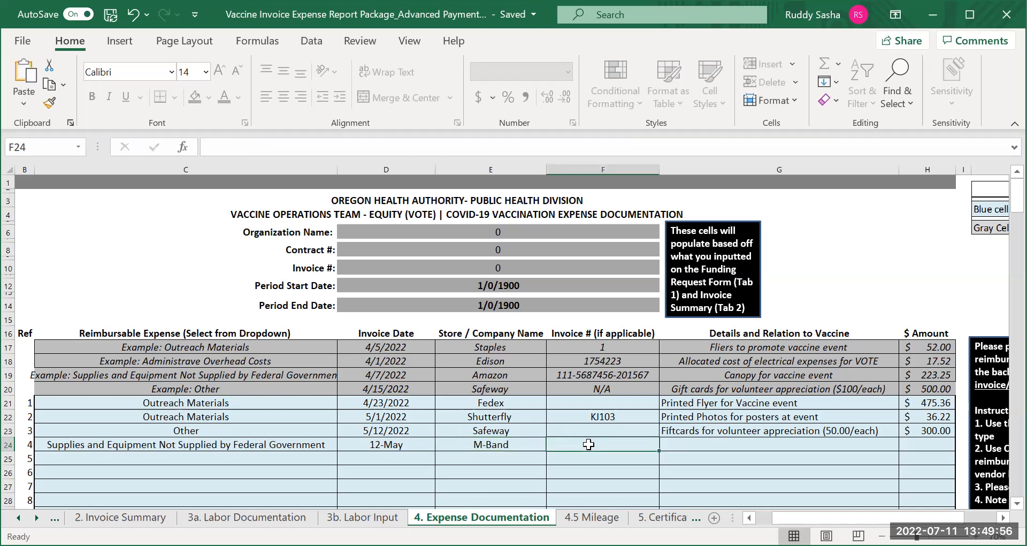
text(5)
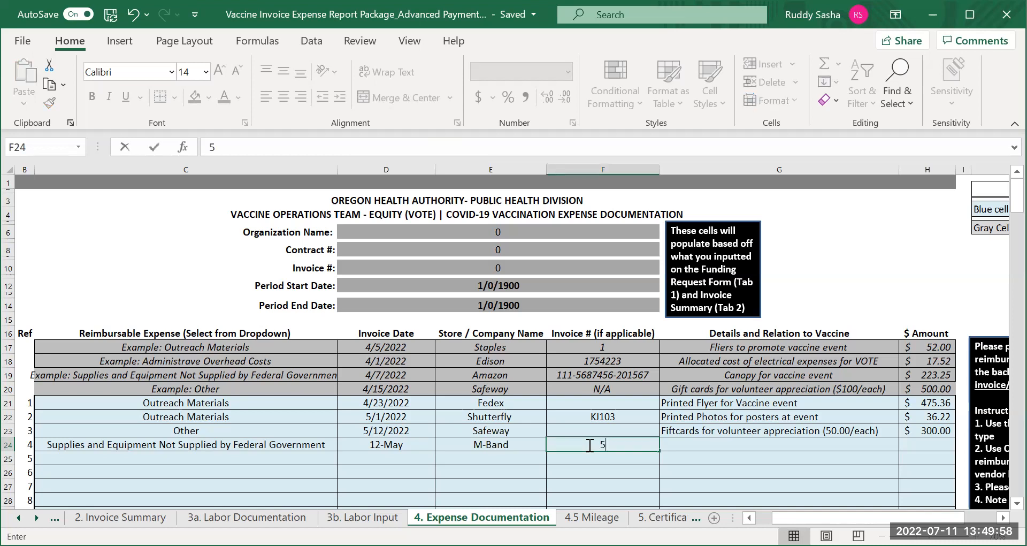
text(551212)
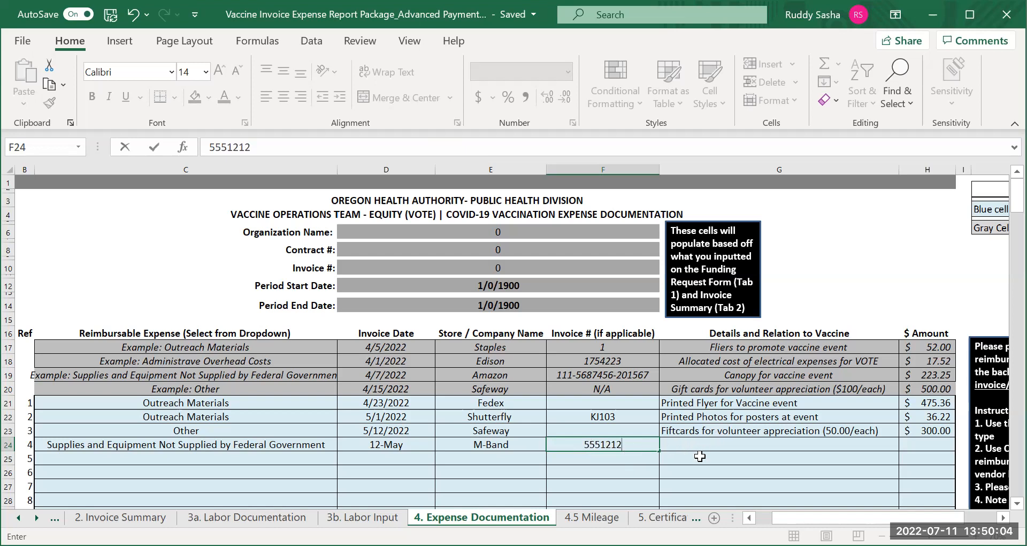
text(MB)
Enter "Entertainment during the event" as the fourth expense's details and relation to vaccine in cell G24
click(709, 442)
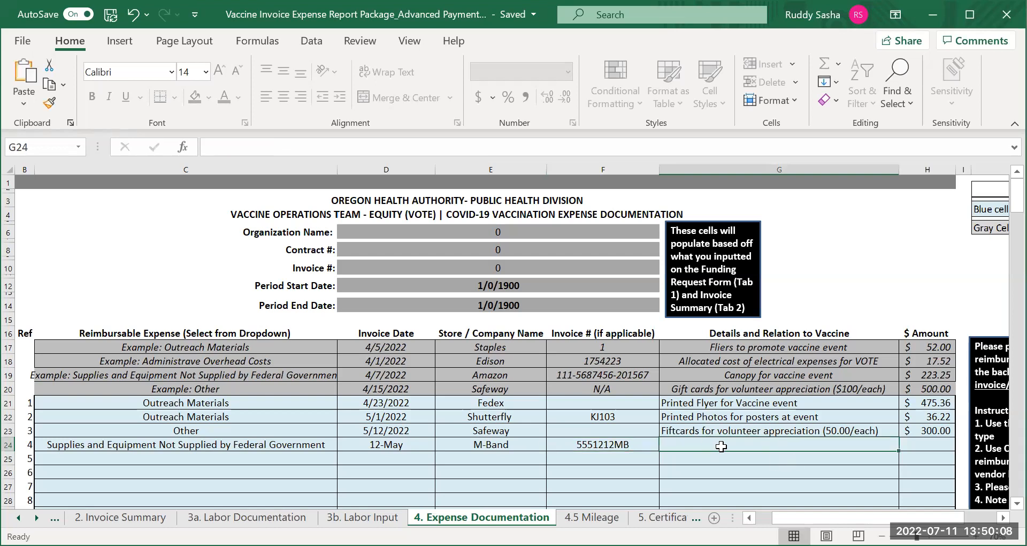
text(En)
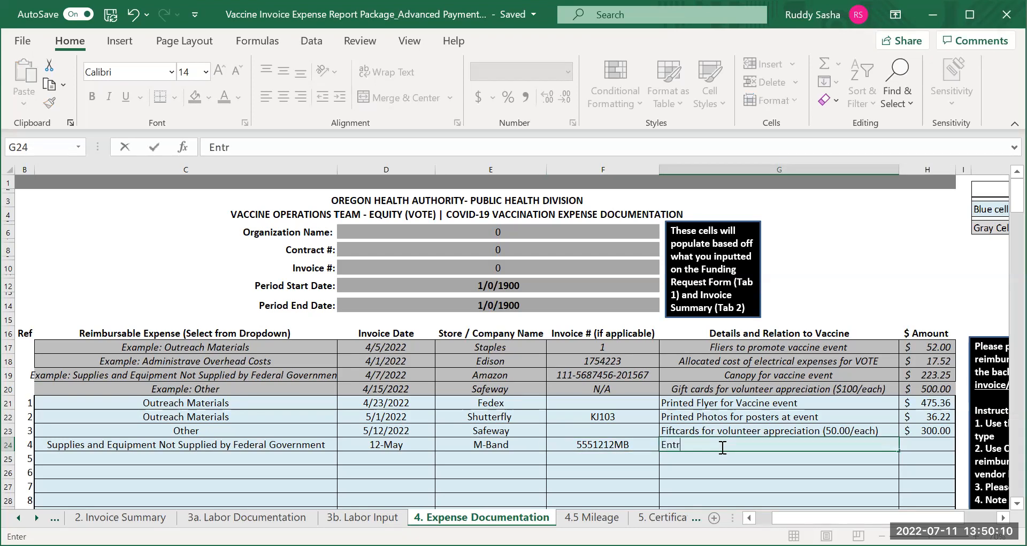
text(ter)
text(tain)
text(ment fo)
text(r)
key(BackSpace)
key(BackSpace)
key(BackSpace)
text(during the event)
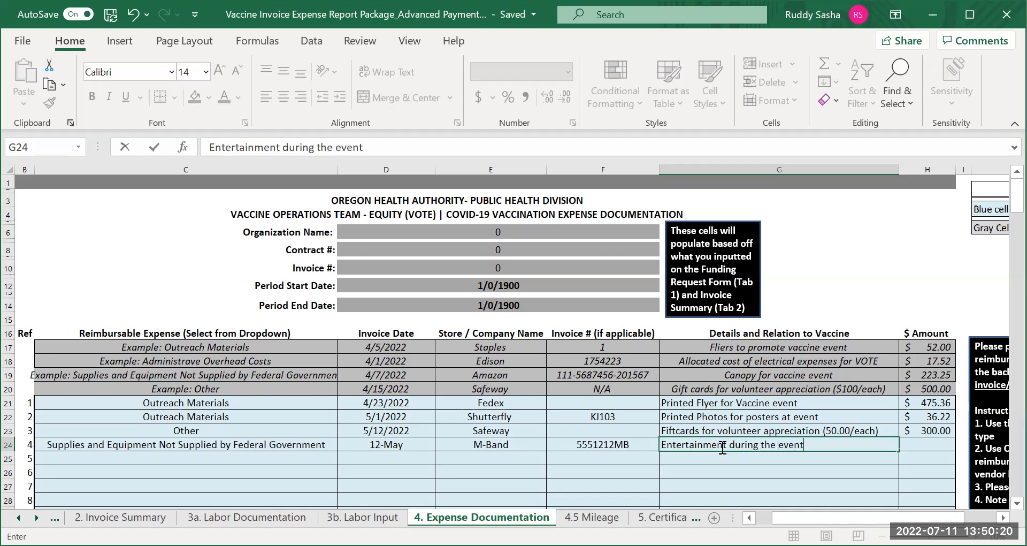
Set the fourth expense's amount in cell H24 to 275
click(925, 442)
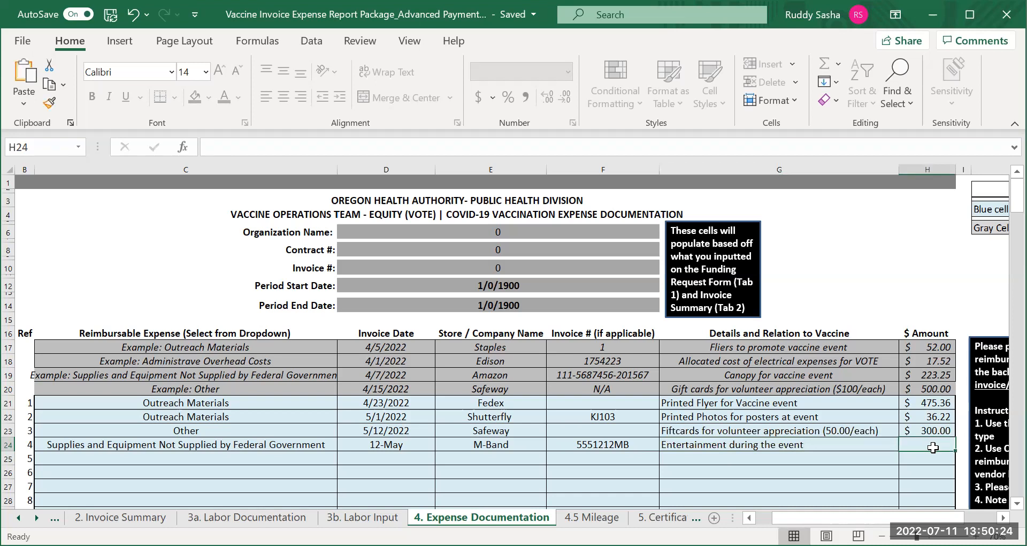
text(275)
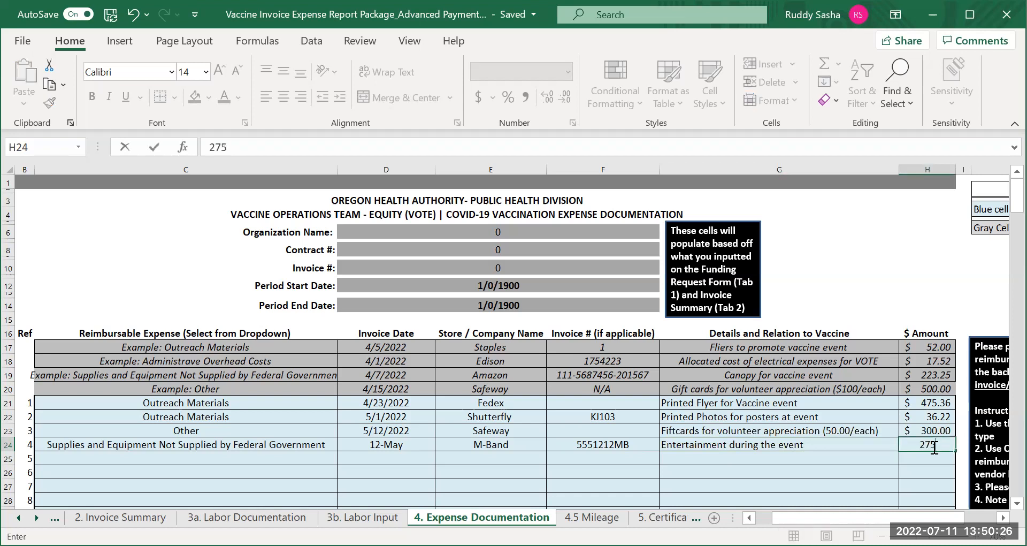
key(Return)
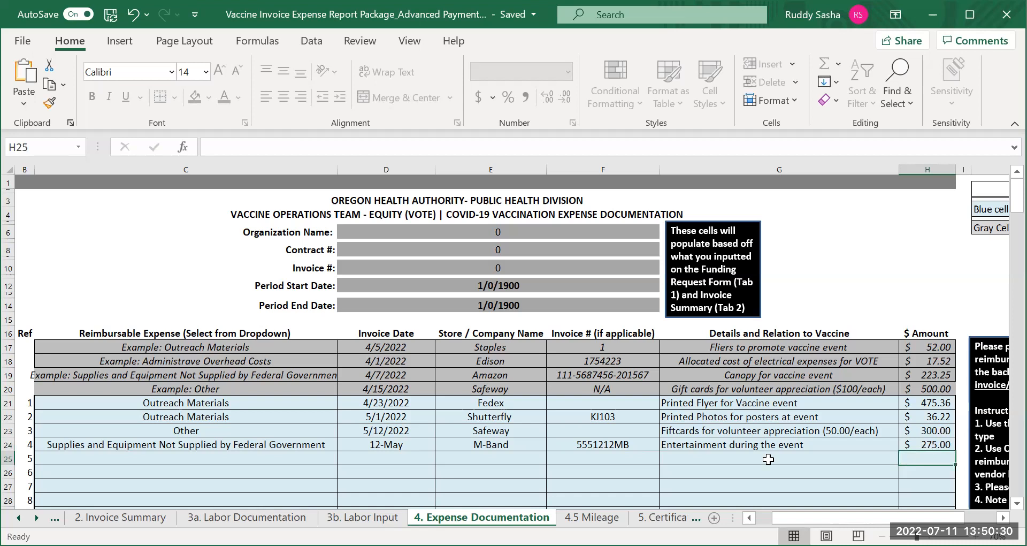
Set the fifth reimbursable expense in cell C25 to Supplies and Equipment Not Supplied by Federal Government
click(178, 460)
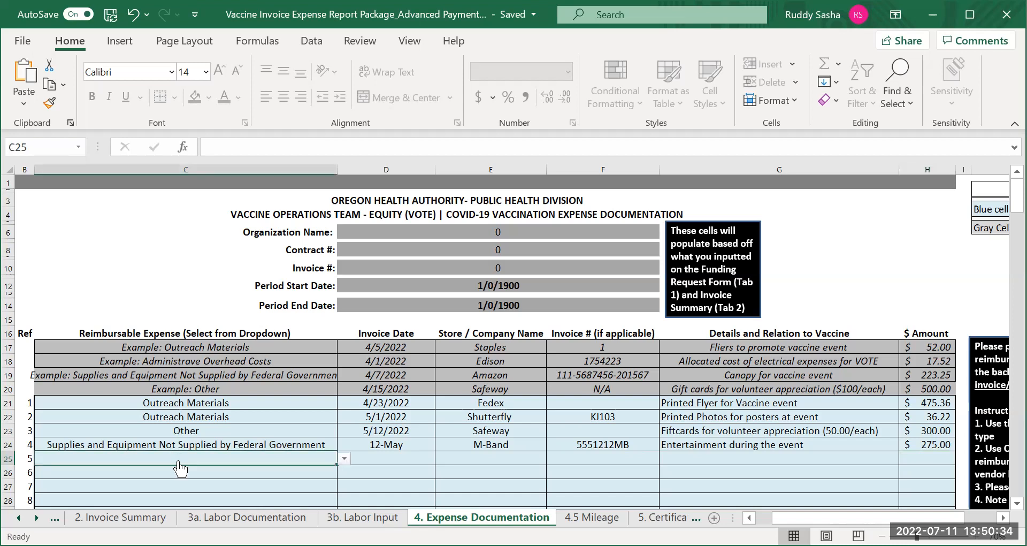
click(344, 458)
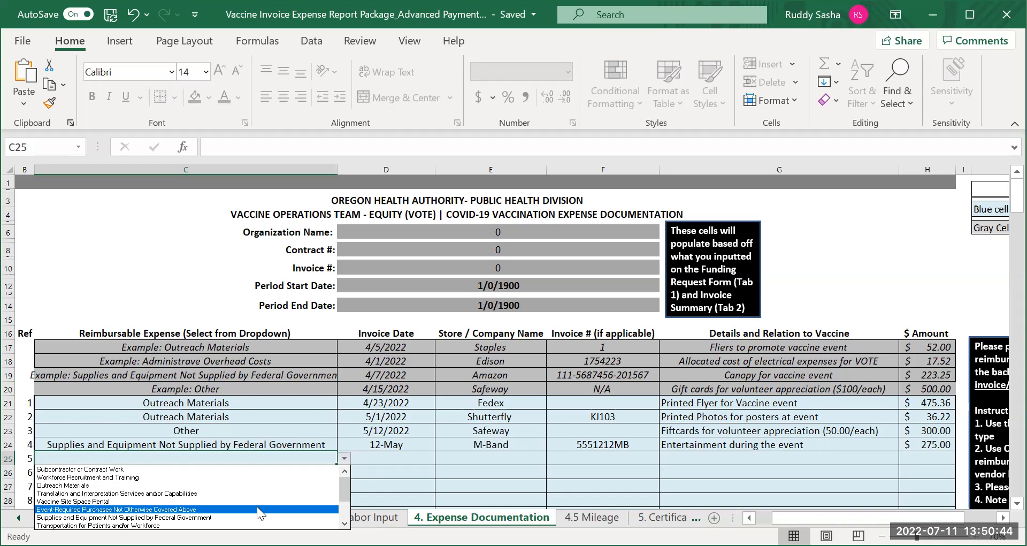
key(Down)
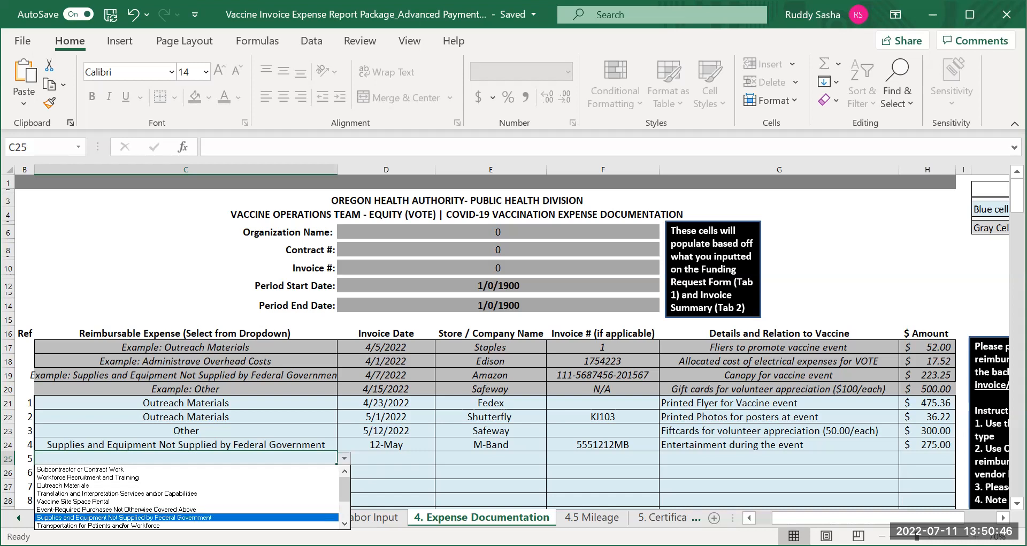
key(Return)
Enter the invoice date 5/12 and the store name Taco Truck for the fifth expense in row 25
click(393, 459)
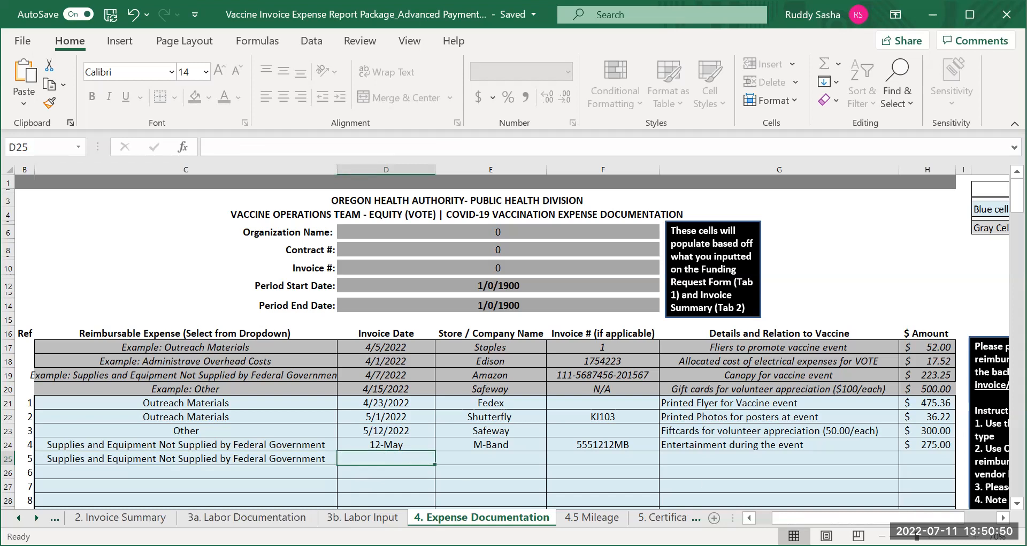
text(5/12)
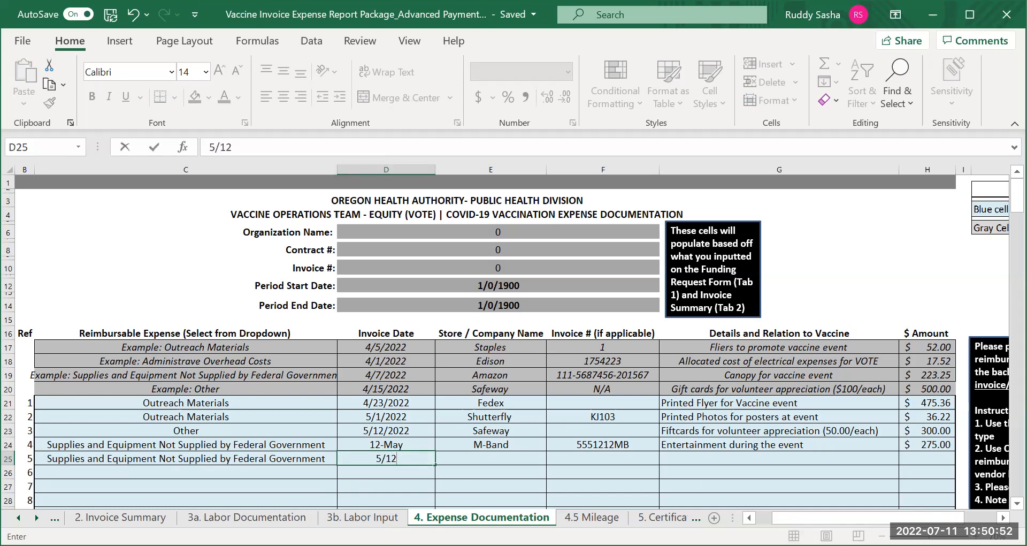
click(484, 461)
text(T)
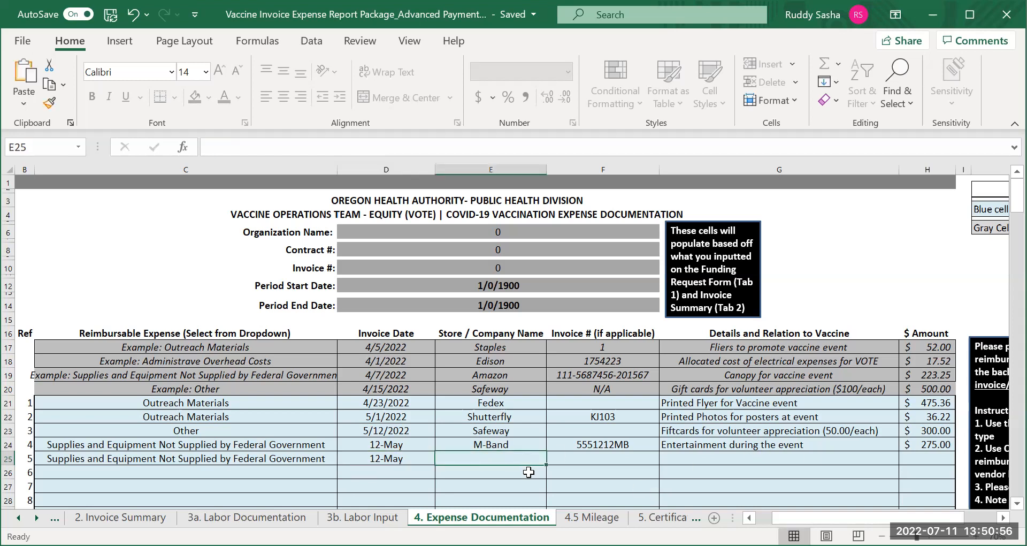
text(aco Truck)
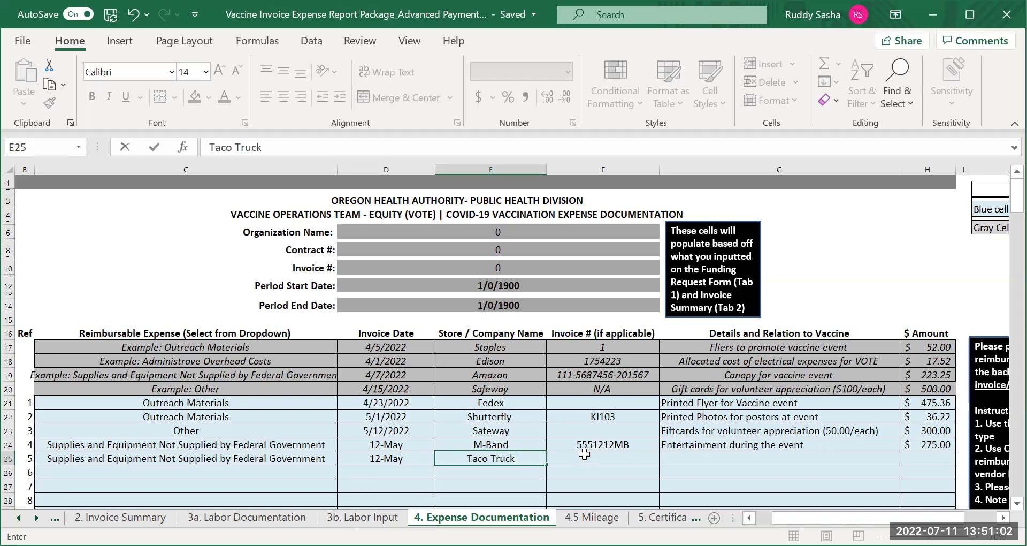
click(592, 460)
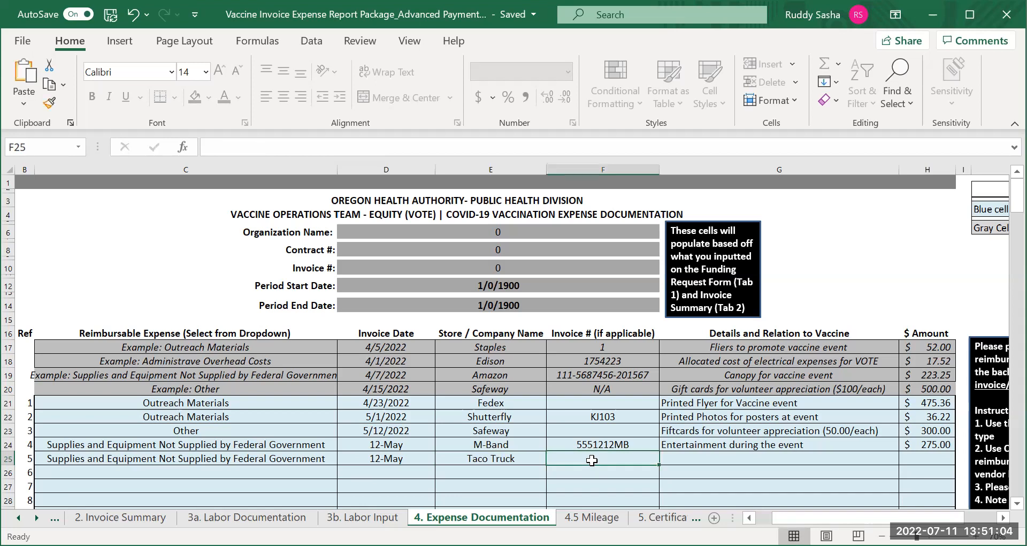
Enter the invoice number for the fifth expense, Taco Truck, in cell F25
text(Sasha=)
key(BackSpace)
key(BackSpace)
key(BackSpace)
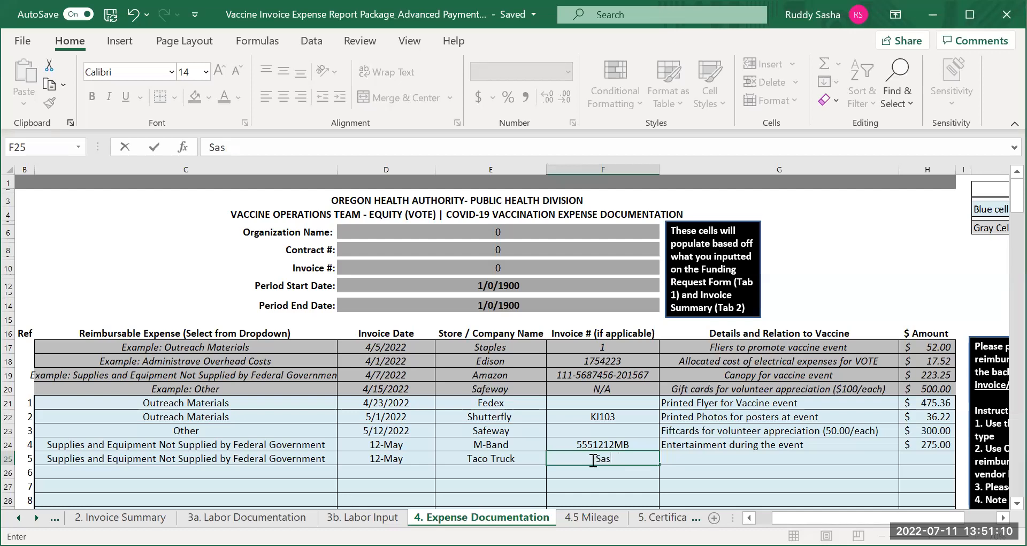
text(22)
Enter "Taco truck during event to provide hot food for partic" as the fifth expense's details and relation to vaccine in cell G25
click(763, 458)
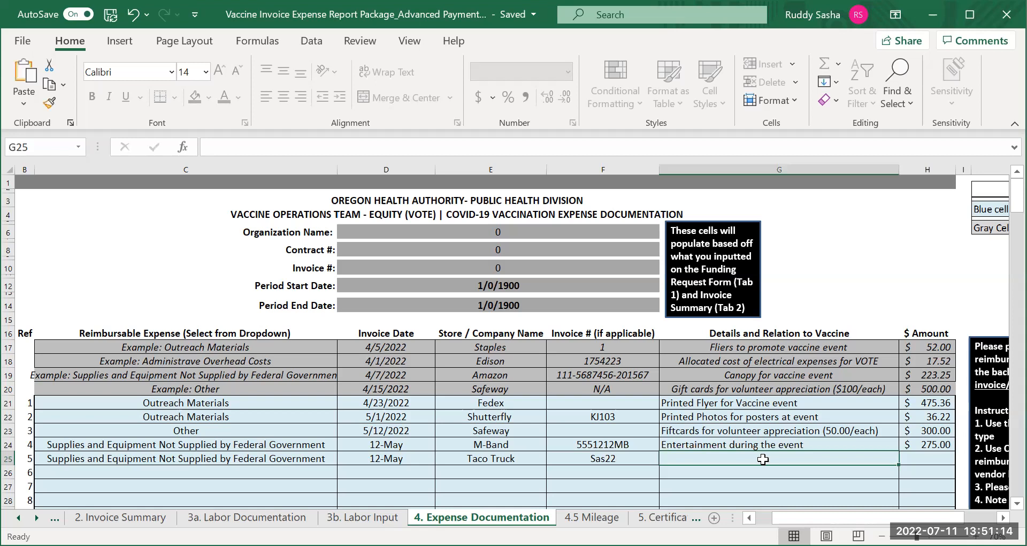
text(Ta)
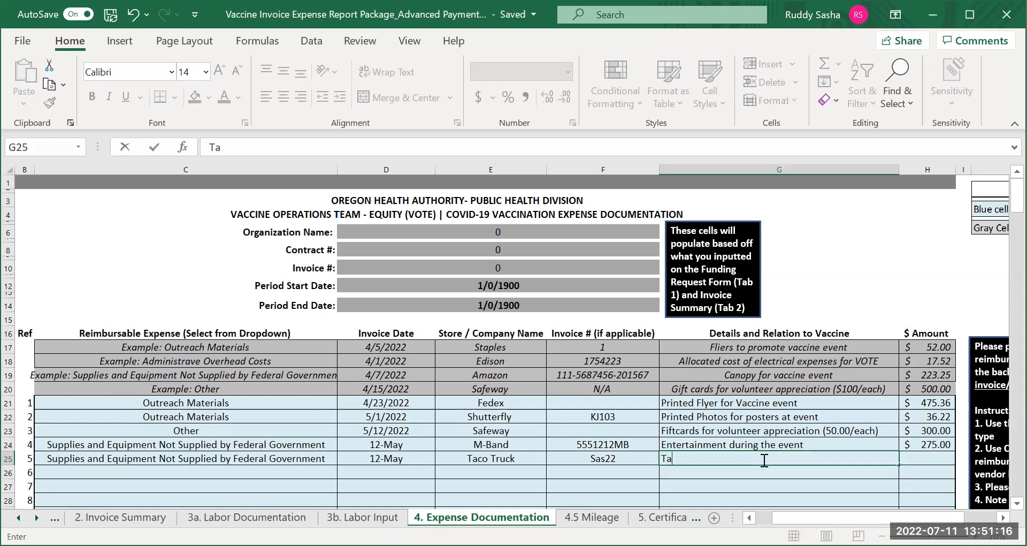
text(co truck during event)
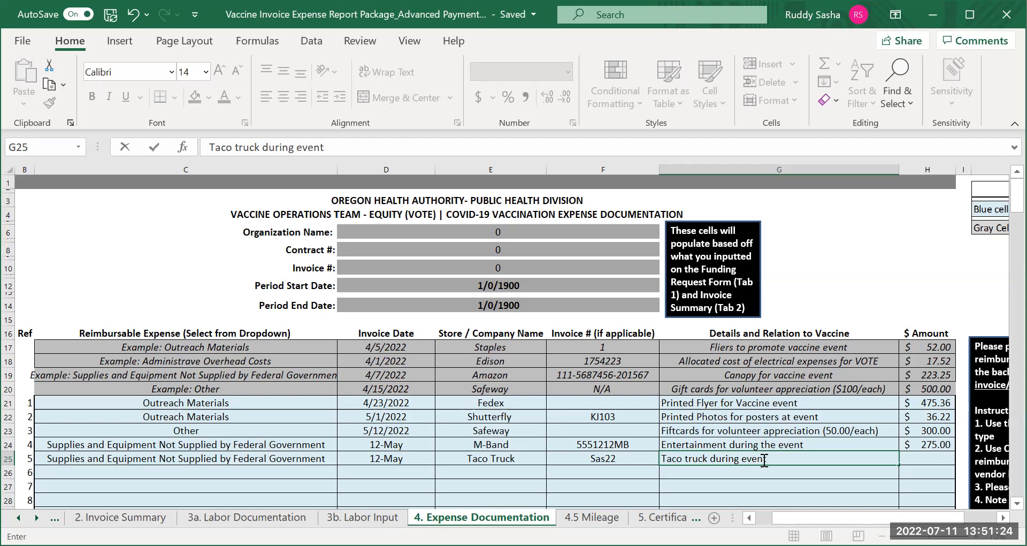
text( to provide hot food)
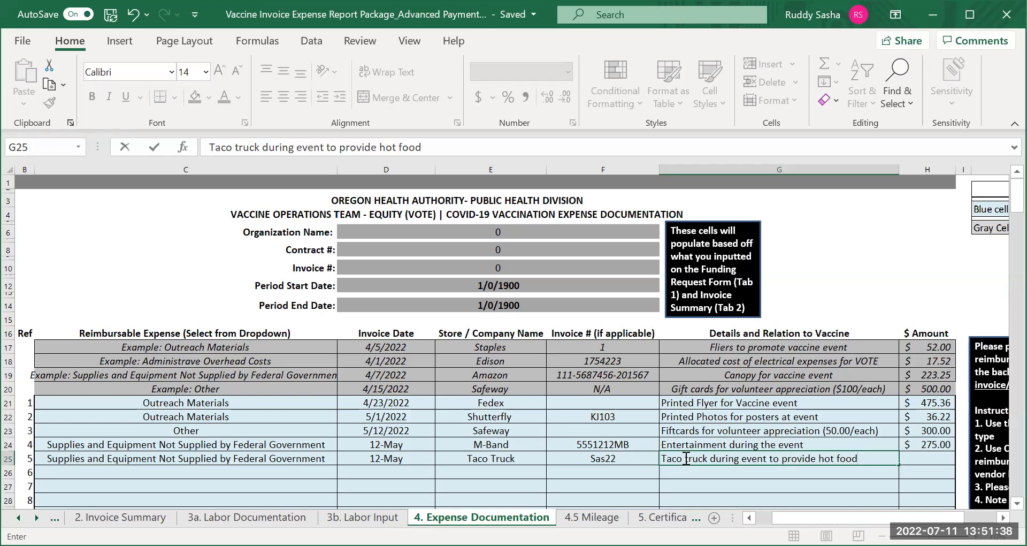
text(for p)
text(artic)
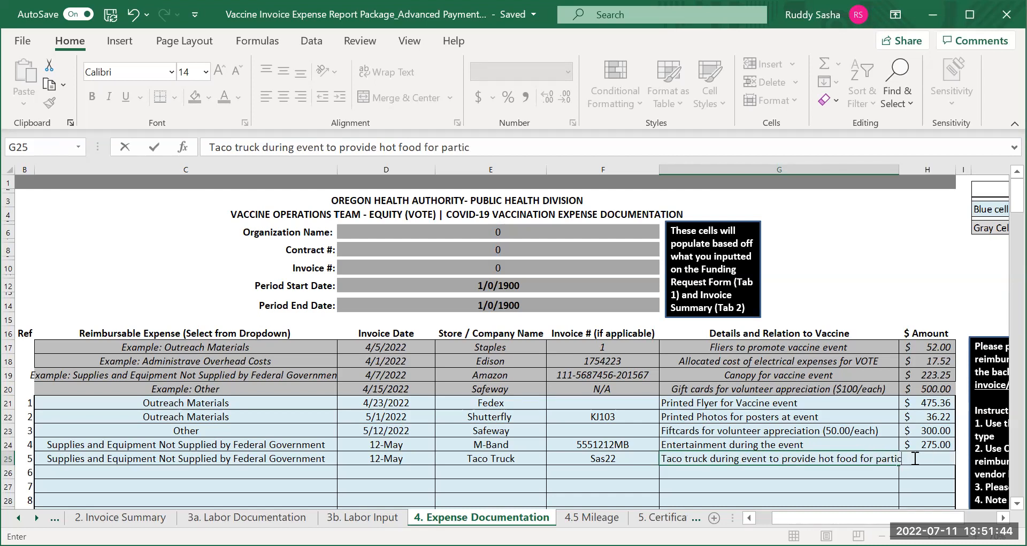
Set the fifth expense's amount in cell H25 to 600
click(916, 458)
text(600)
key(Return)
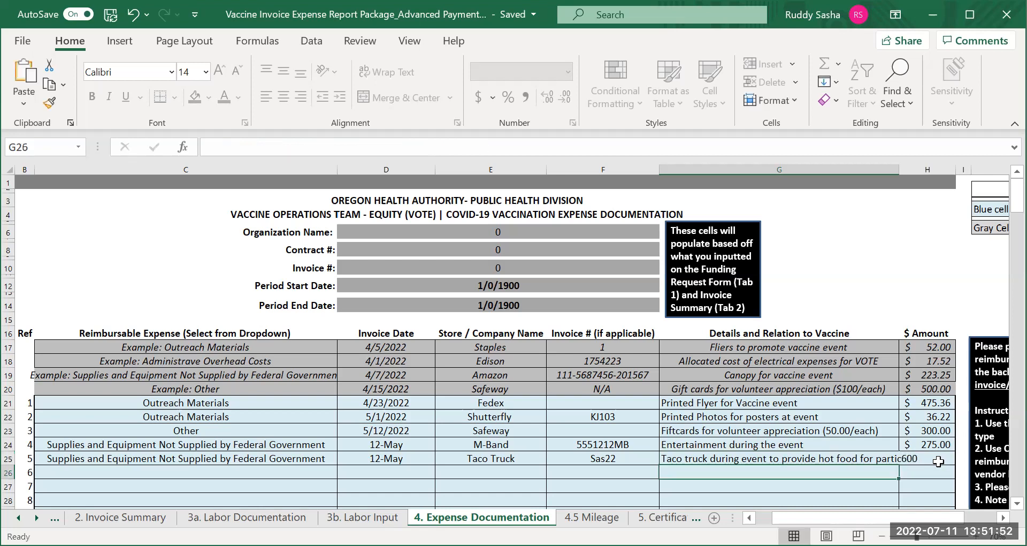
click(926, 461)
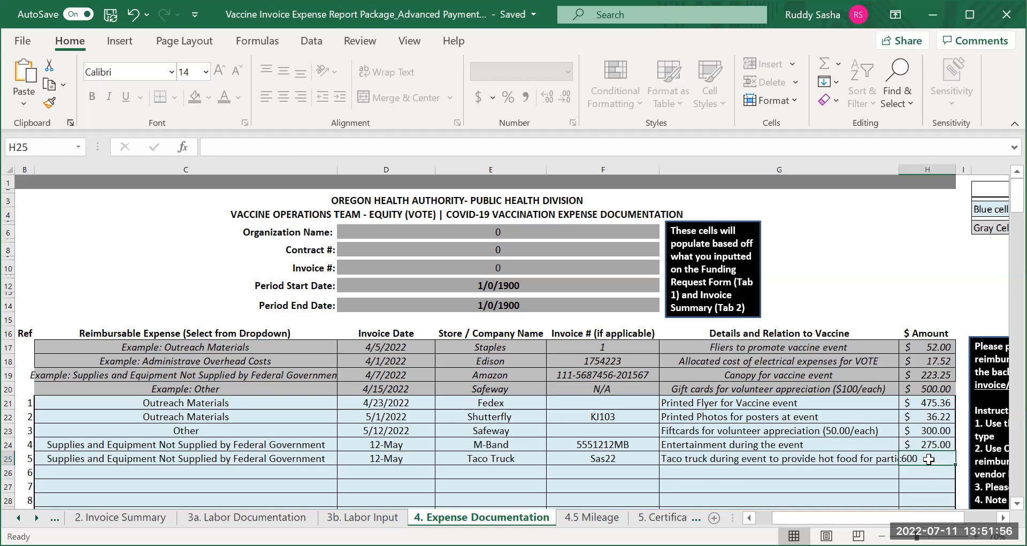
text(600)
key(Return)
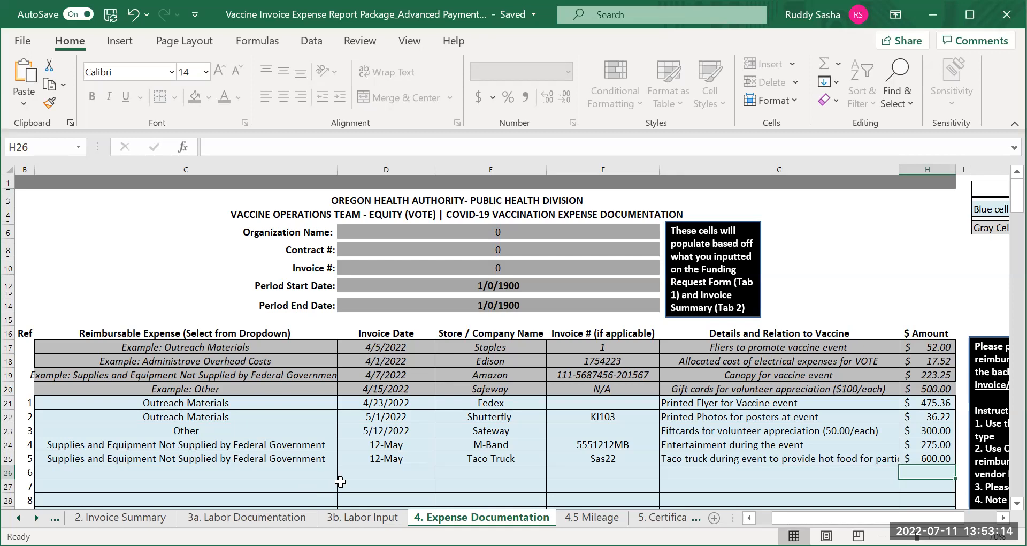
Enter the first employee's name in cell C18 of the 4.5 Mileage sheet
click(592, 517)
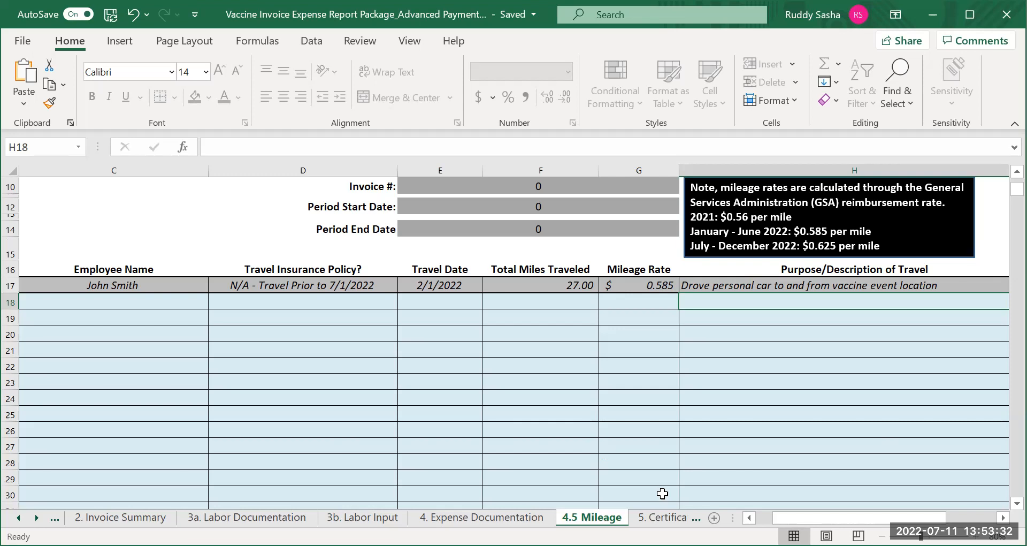
click(1003, 518)
click(1003, 518)
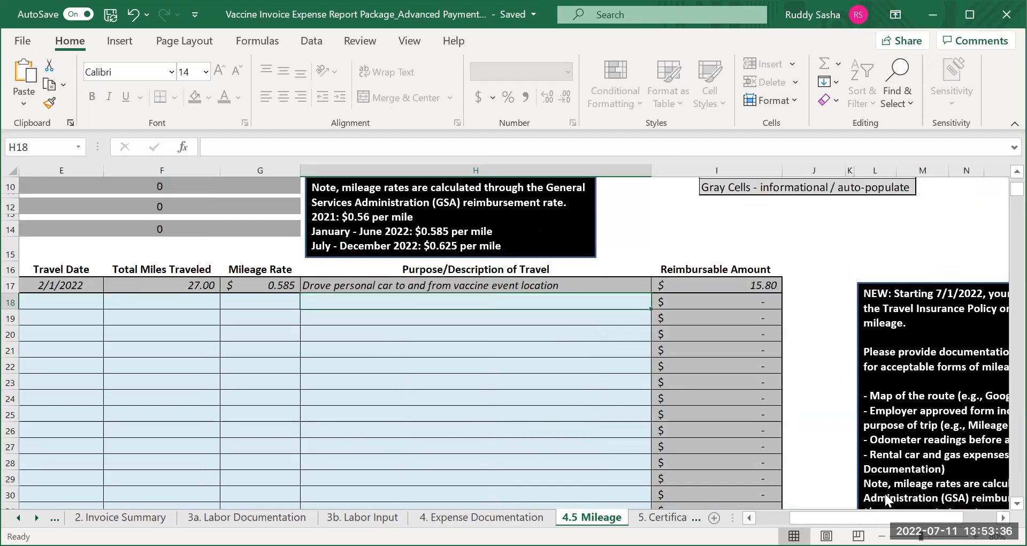
click(749, 517)
click(749, 518)
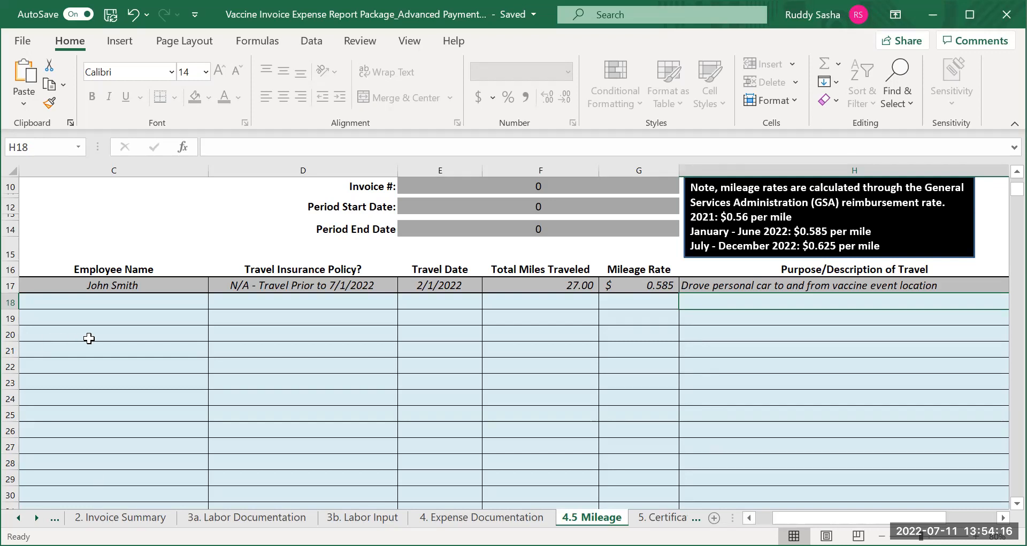
click(106, 303)
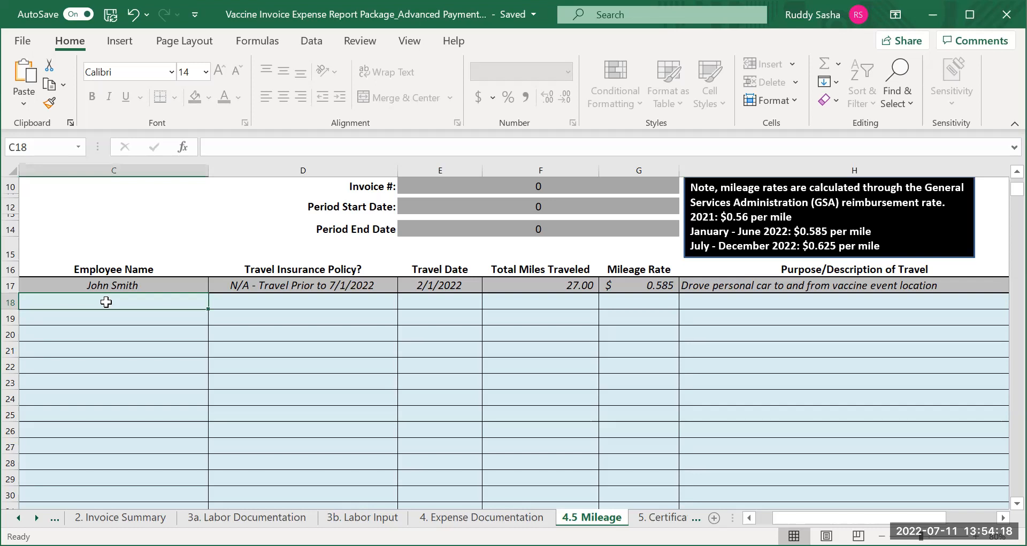
text(Am)
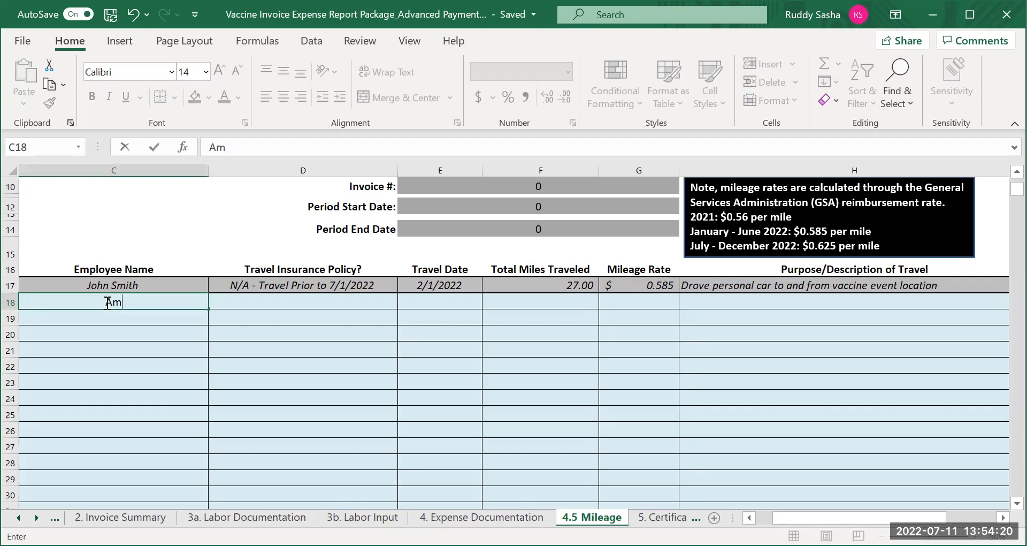
text(elie)
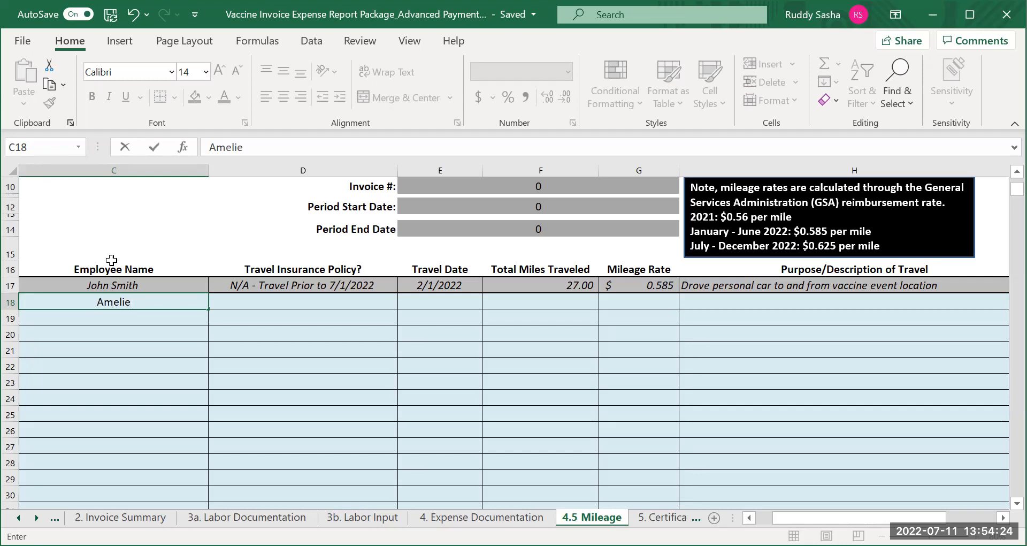
Set the first mileage entry's travel insurance policy in cell D18 to "N/A - Travel Prior to 7/1/2022"
click(275, 301)
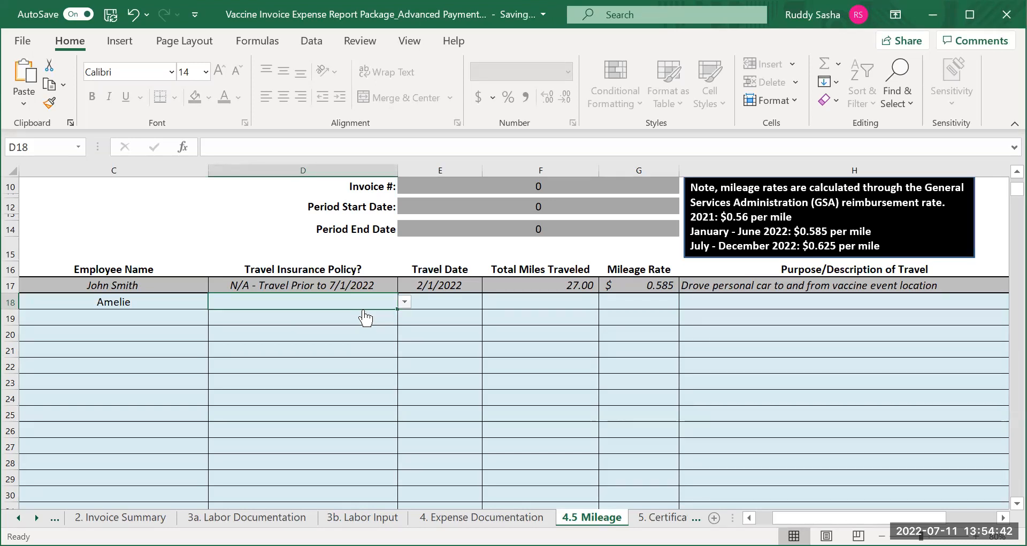
click(405, 302)
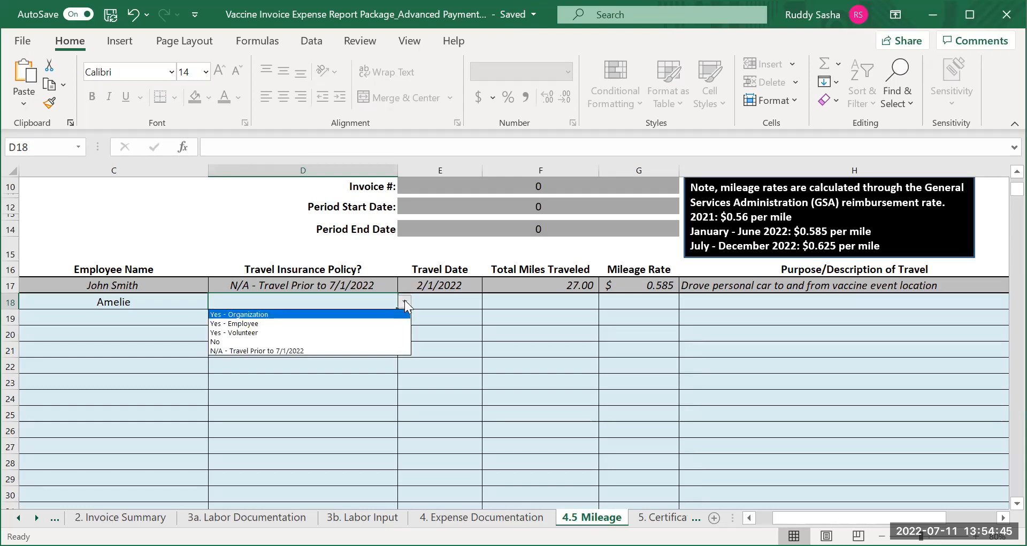
click(316, 350)
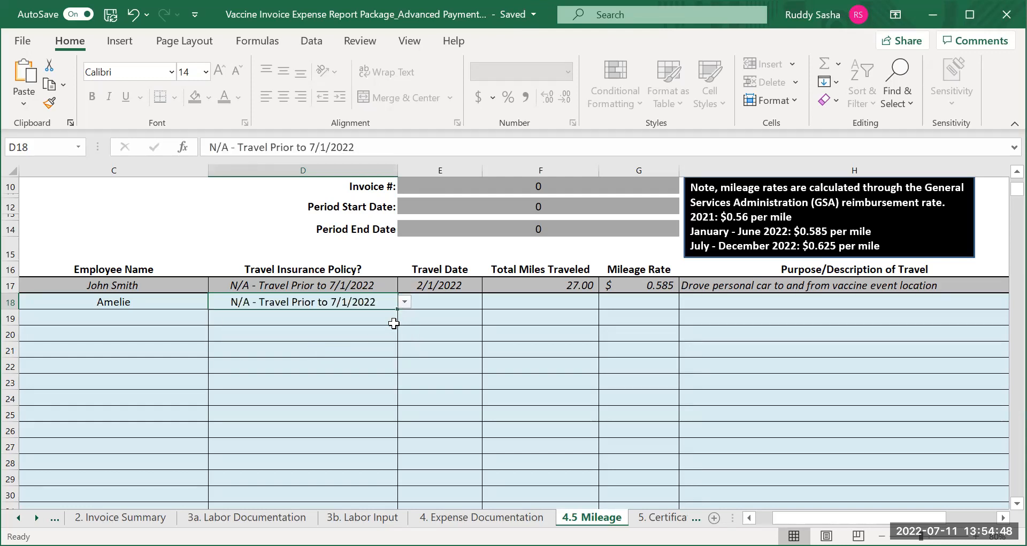
Enter 4/16/2022 as the first mileage entry's travel date in cell E18
click(430, 303)
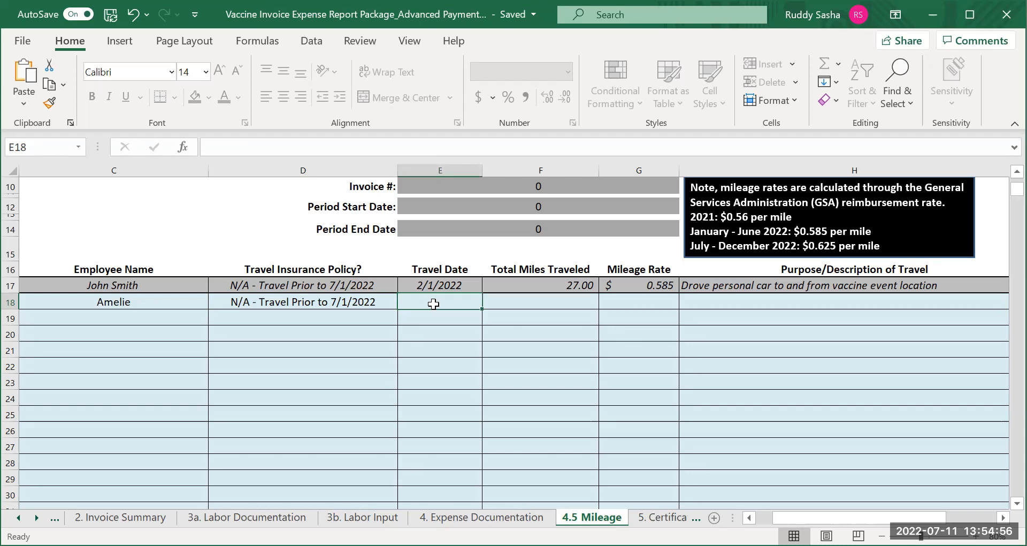
text(4)
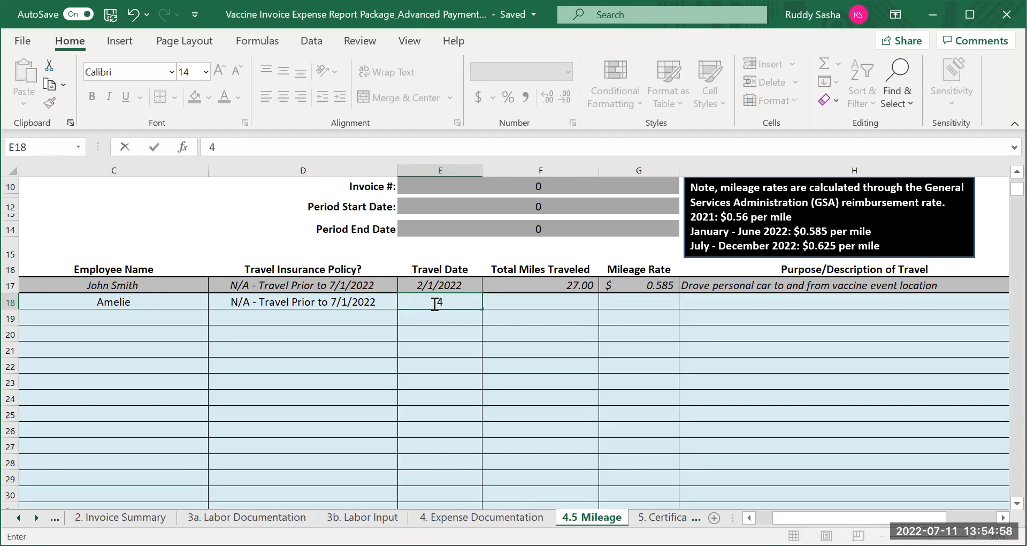
text(/16)
text(/2022)
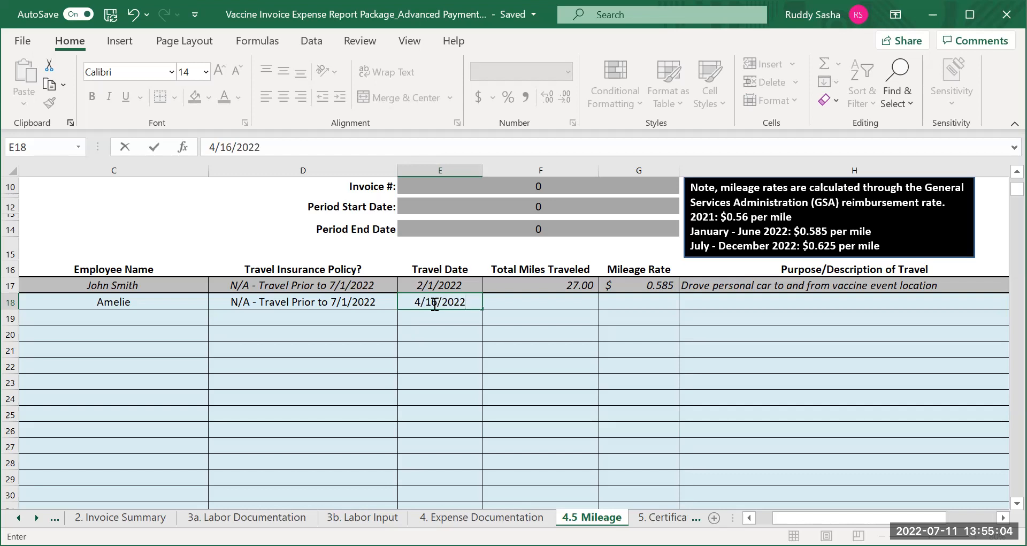
Enter 16 total miles traveled and a mileage rate of .585 for the first mileage entry in row 18
click(552, 300)
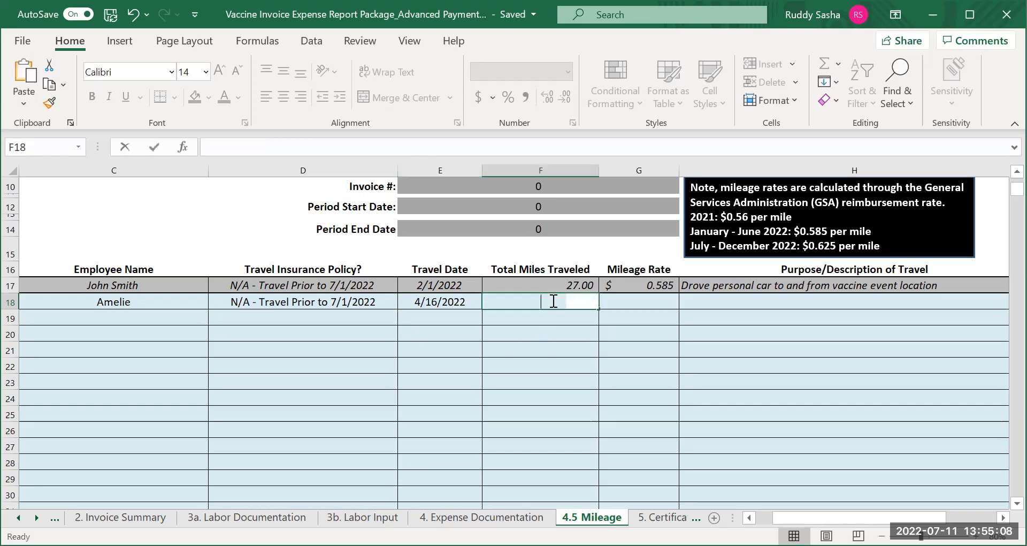
text(16)
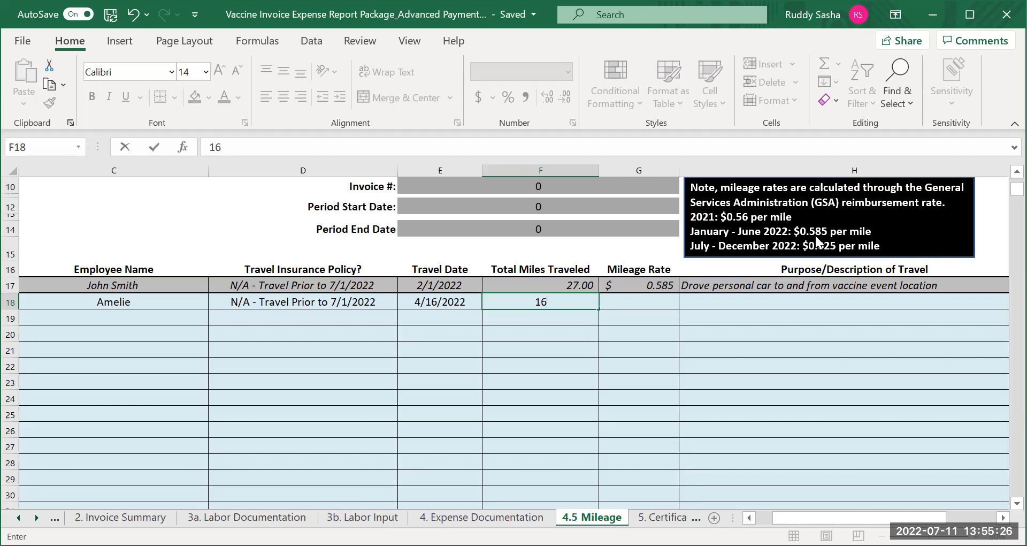
click(652, 303)
text(.585)
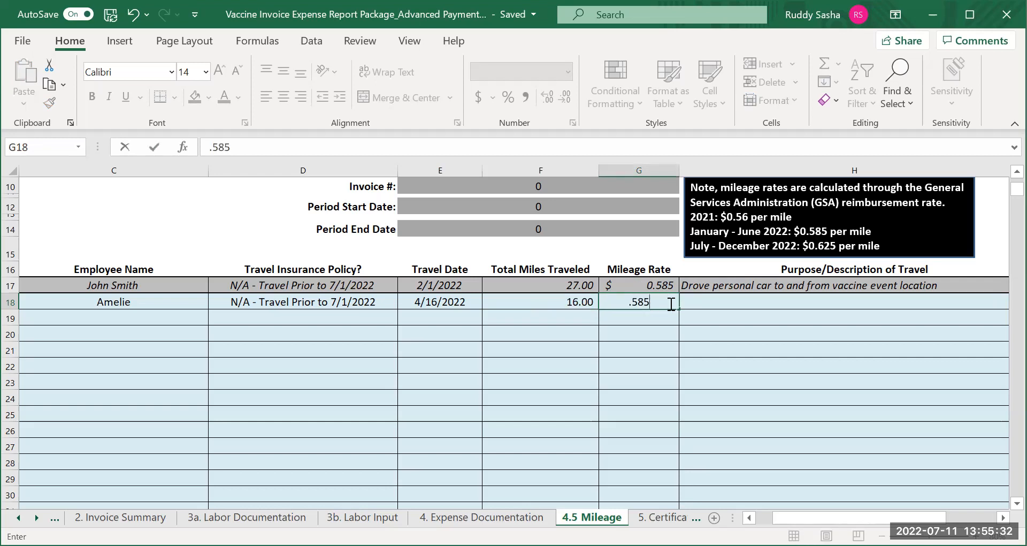
Enter "Drove car to pick up outreach material for event" as the first trip's purpose in cell H18
click(717, 302)
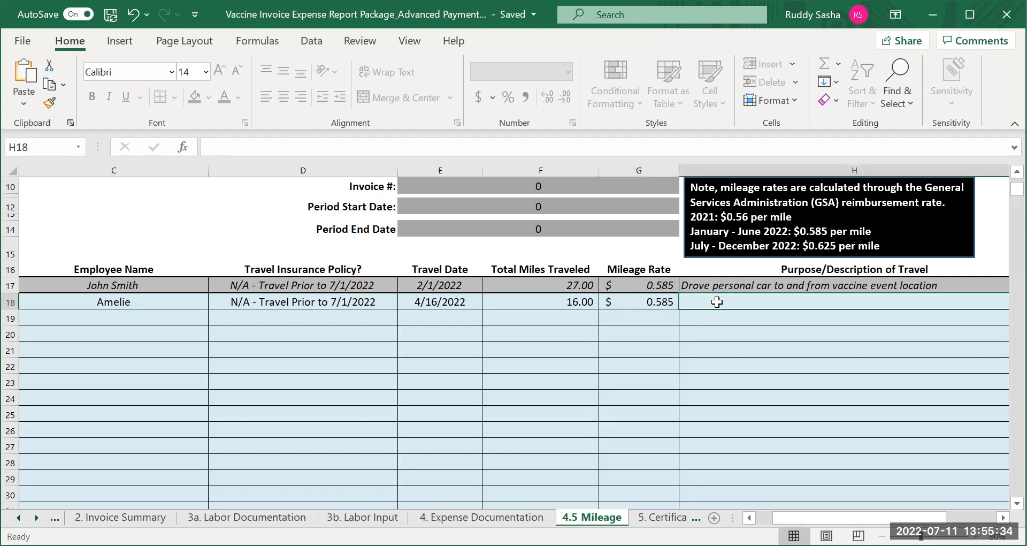
text(Drov)
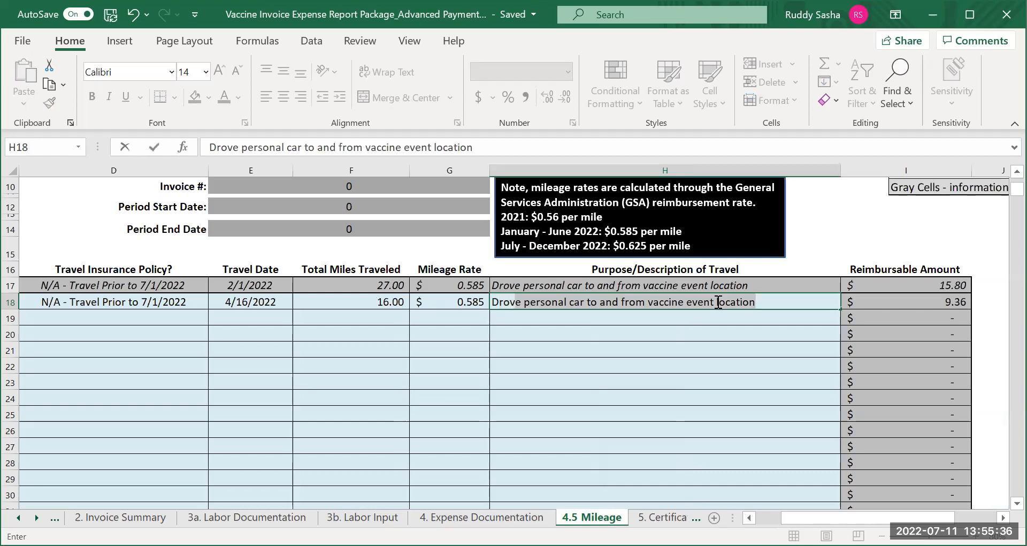
text(e car to p)
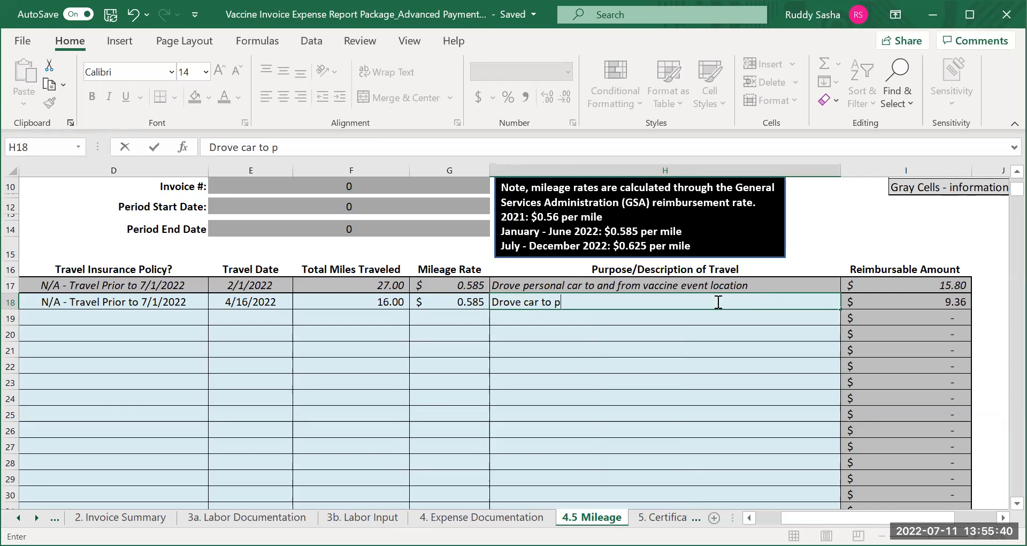
text(ick up)
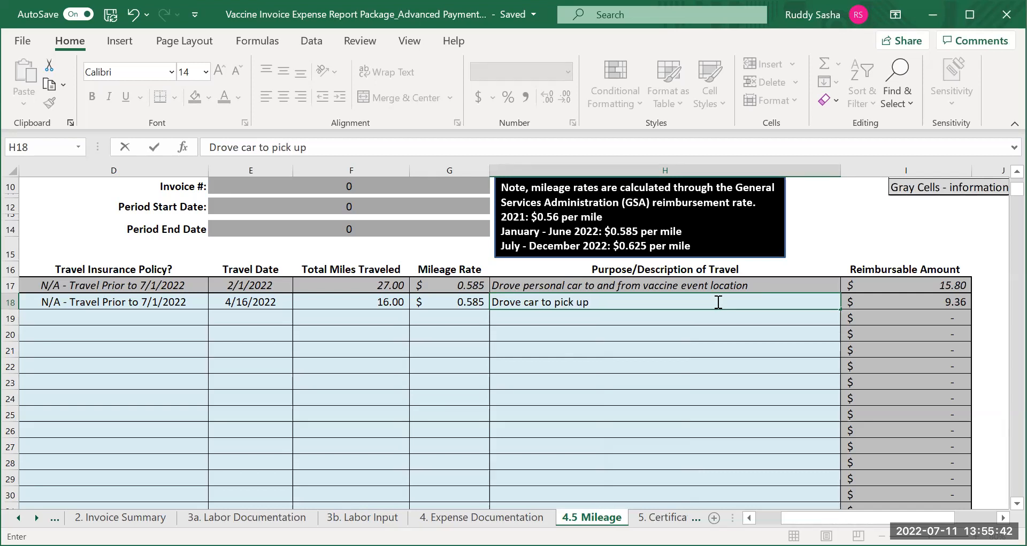
text( outreach mater)
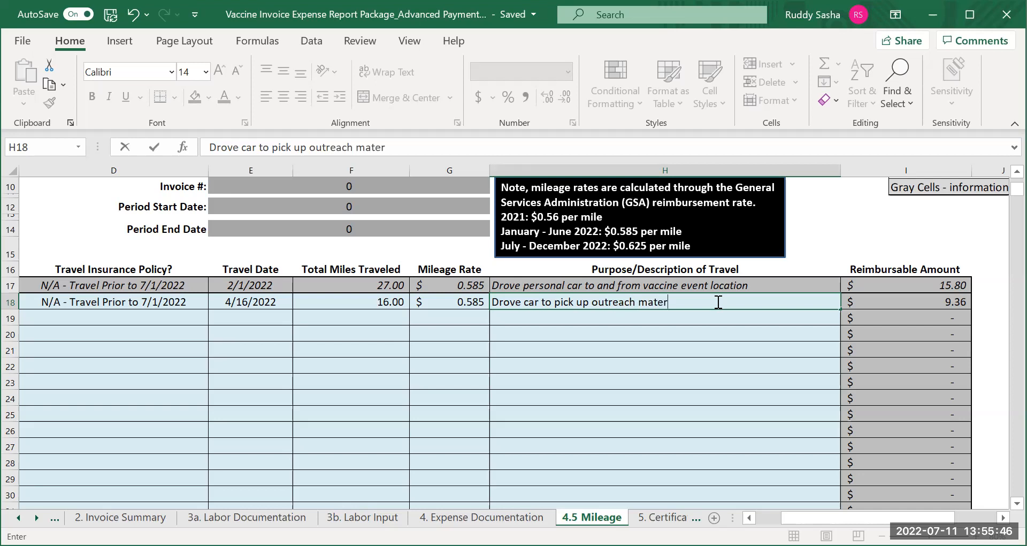
text(ial for event)
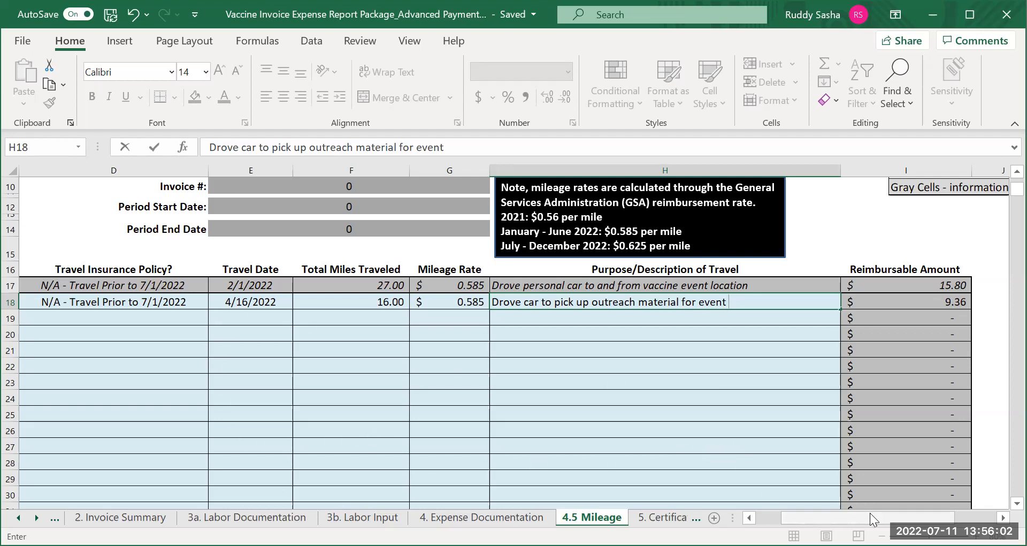
Enter the second employee's name in cell C19 and set the travel insurance policy in D19 to "Yes - Employee"
drag(867, 516, 851, 516)
click(138, 318)
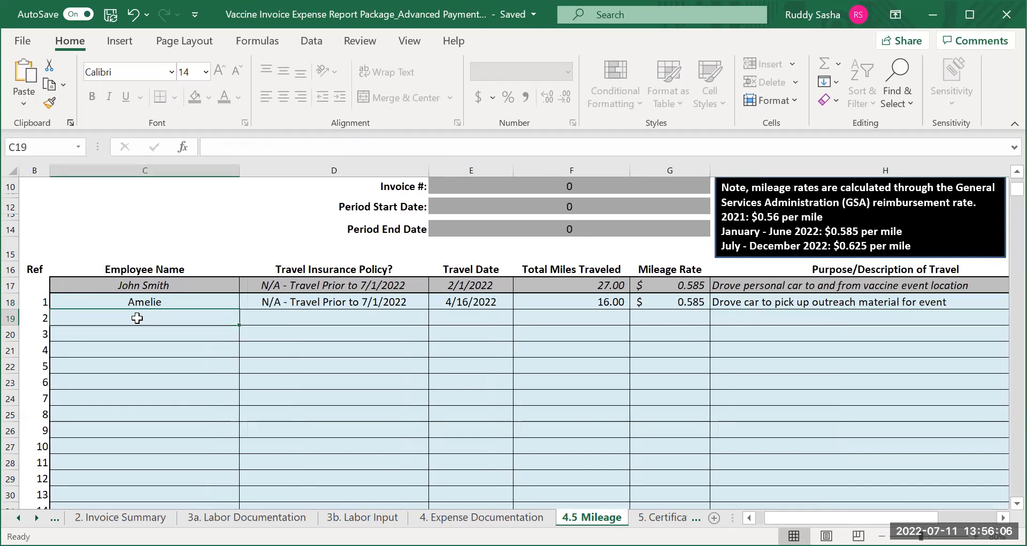
text(Nicho)
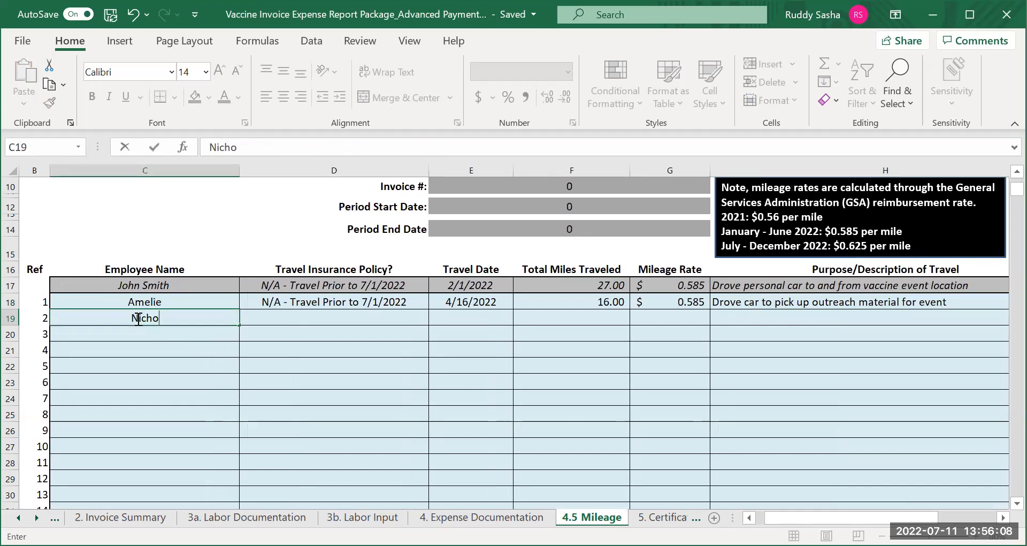
click(276, 321)
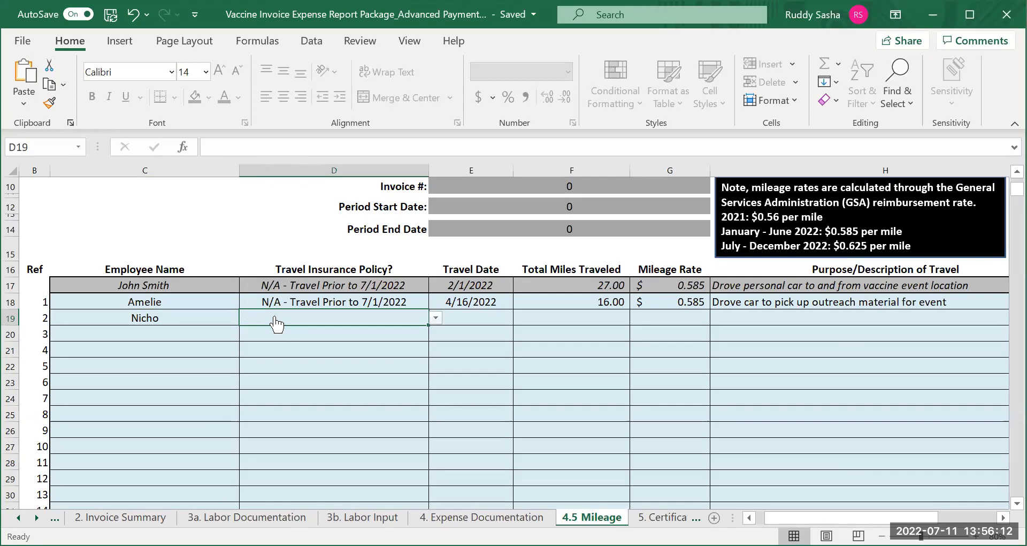
click(435, 319)
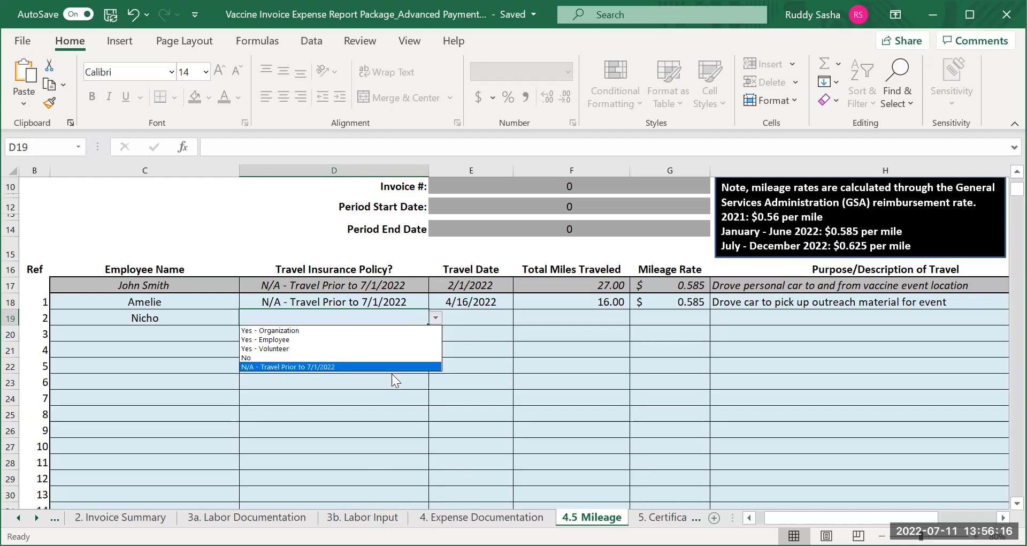
click(328, 339)
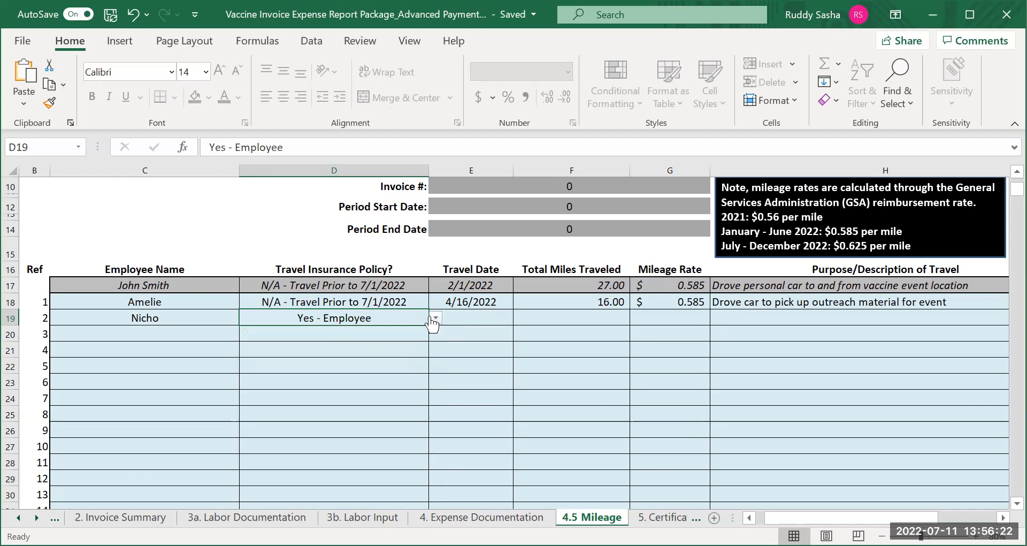
Enter 7/3/2002 as the second mileage entry's travel date in cell E19
click(458, 317)
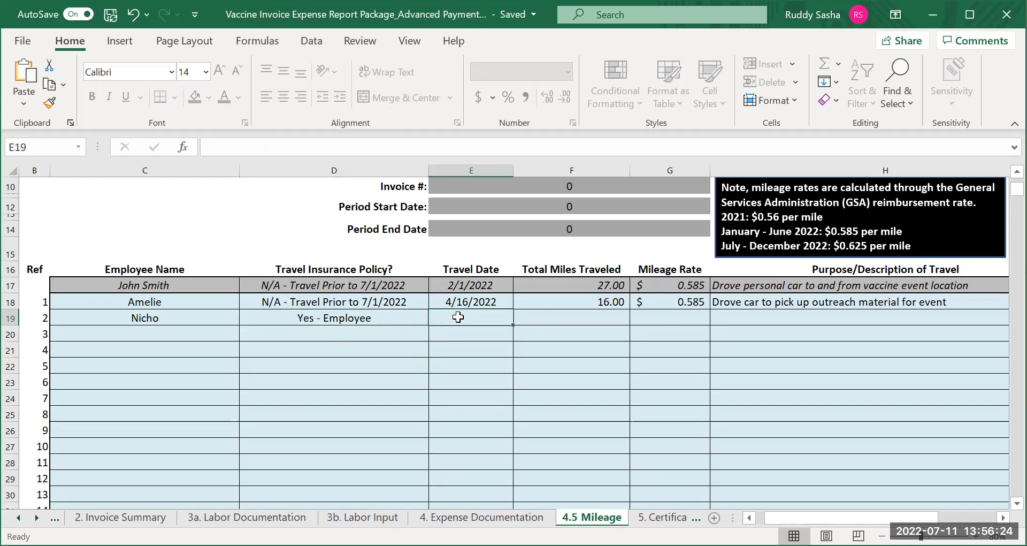
click(405, 323)
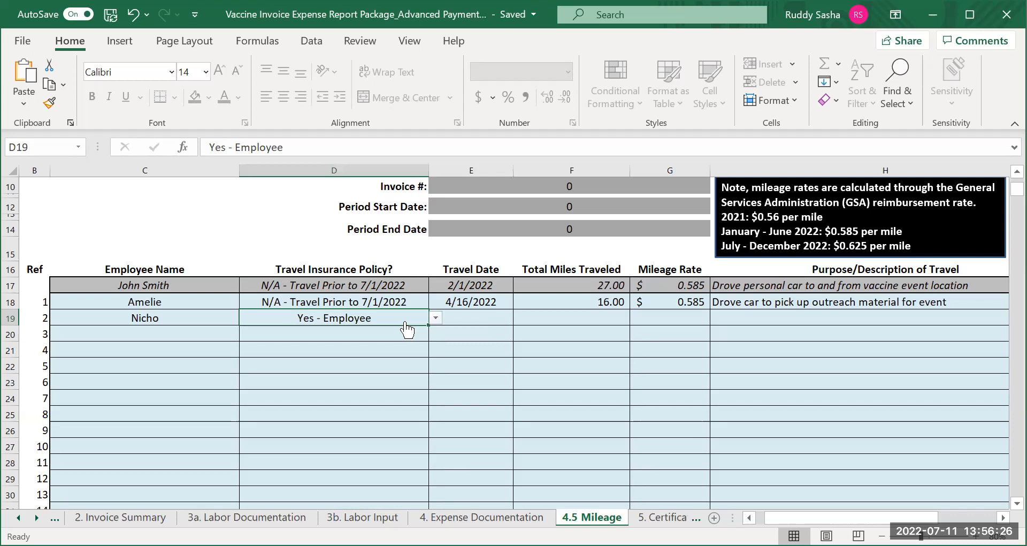
click(451, 315)
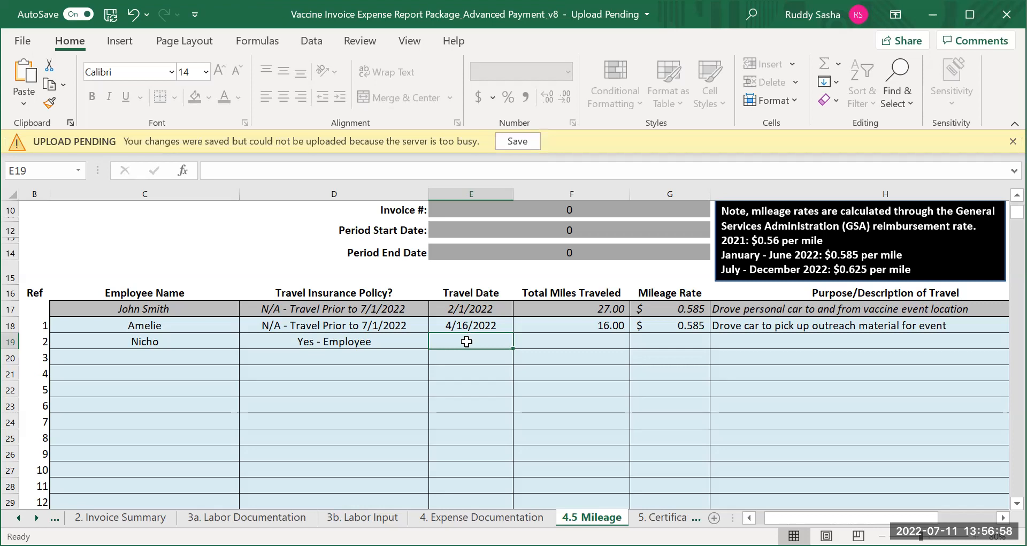
text(7/)
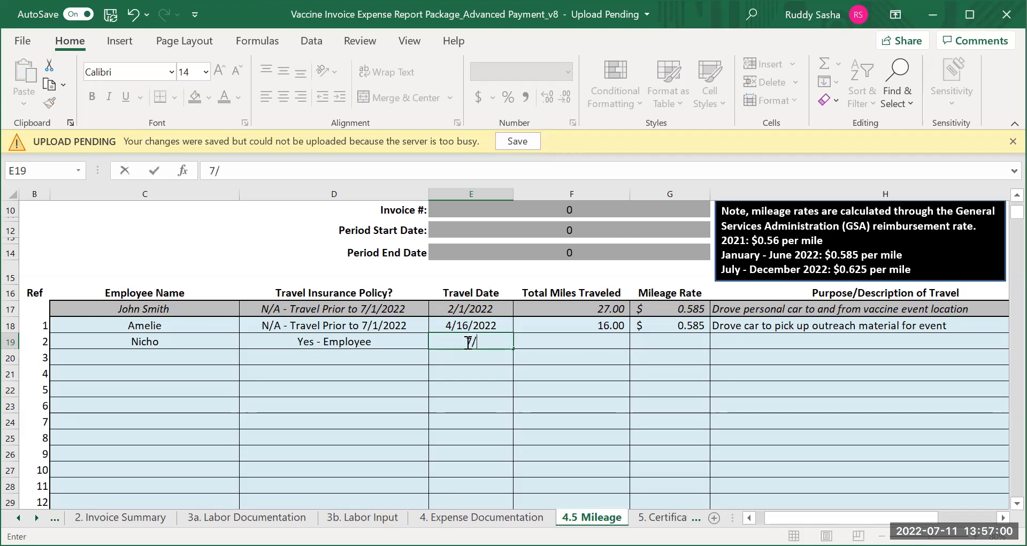
text(3/2002)
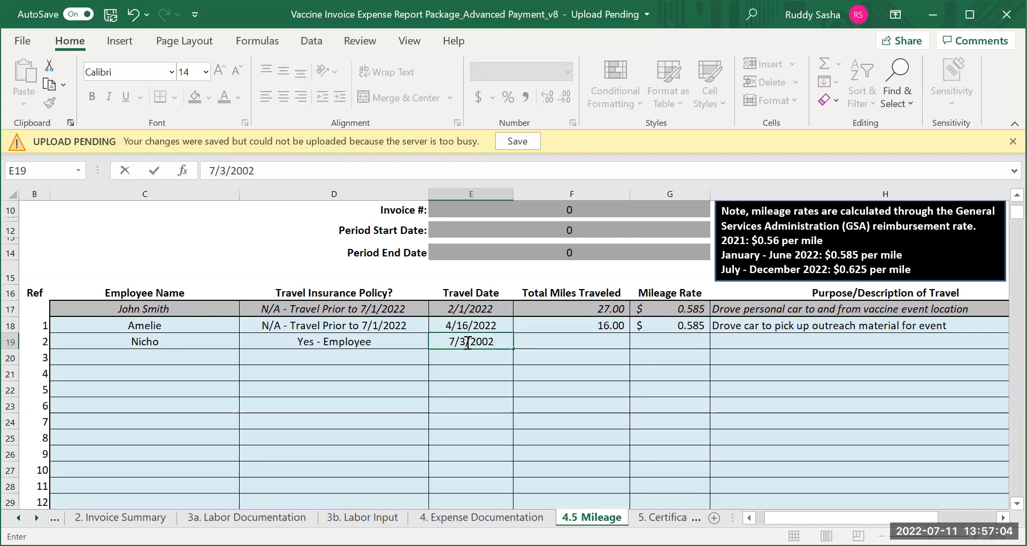
Enter 45 total miles traveled and a mileage rate of .625 for the second mileage entry in row 19
click(590, 340)
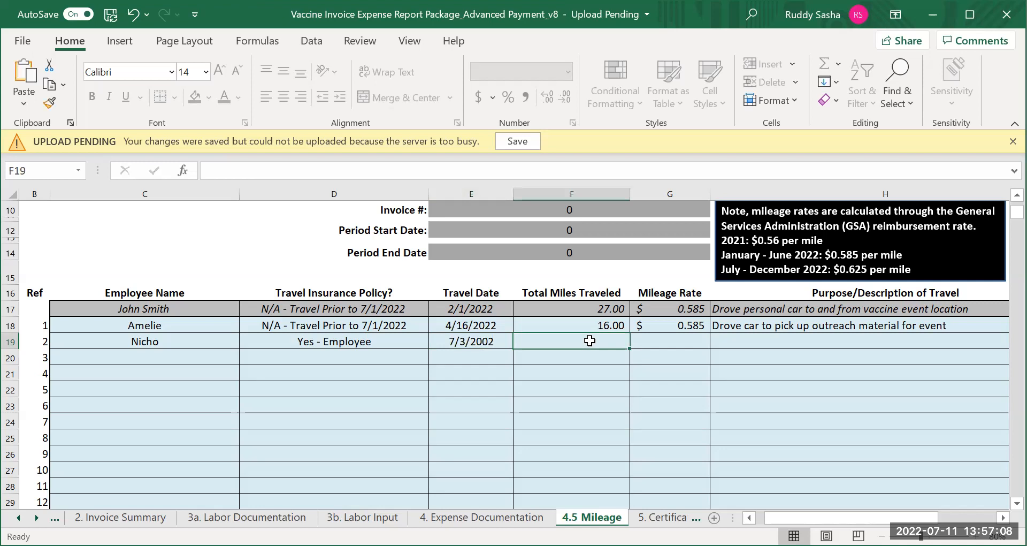
text(45)
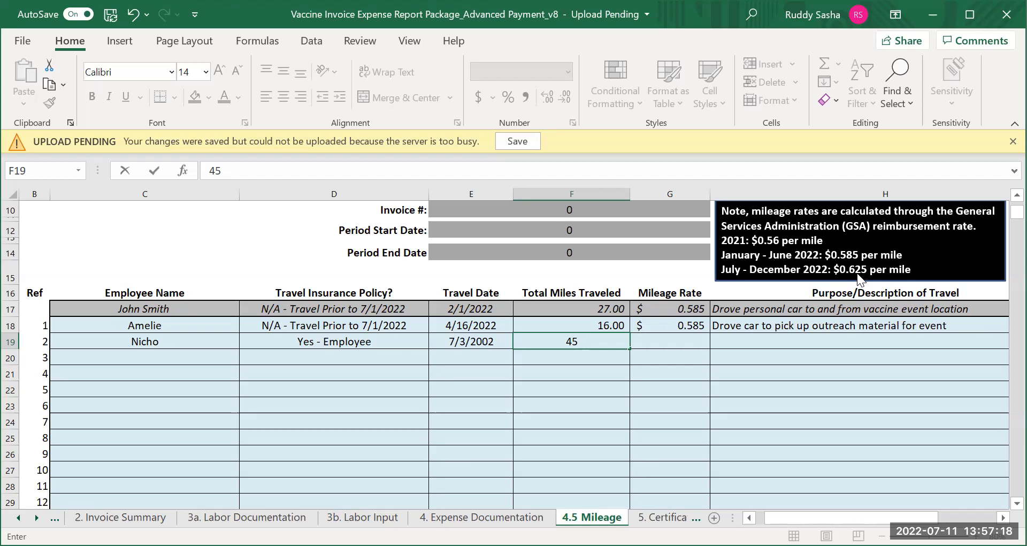
click(675, 342)
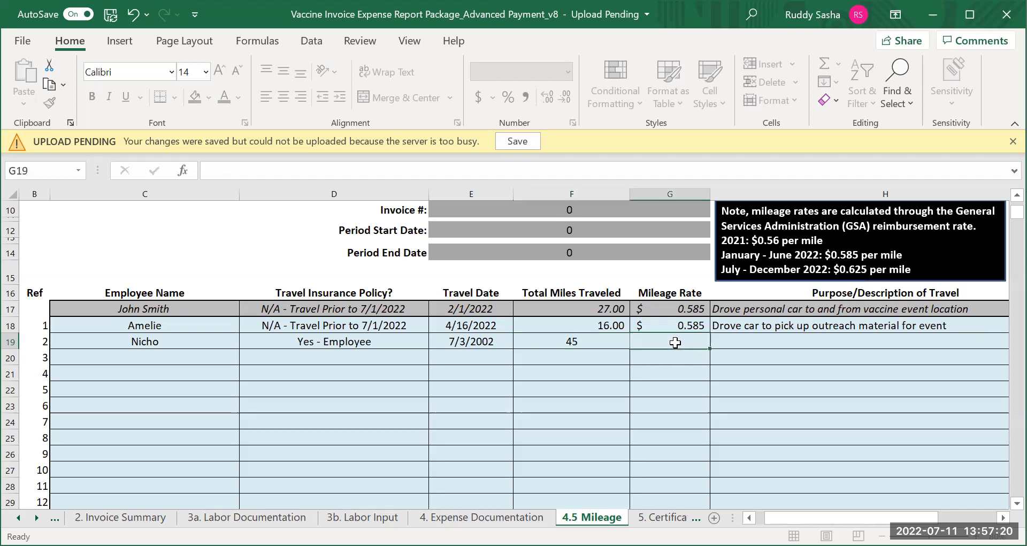
text(.625)
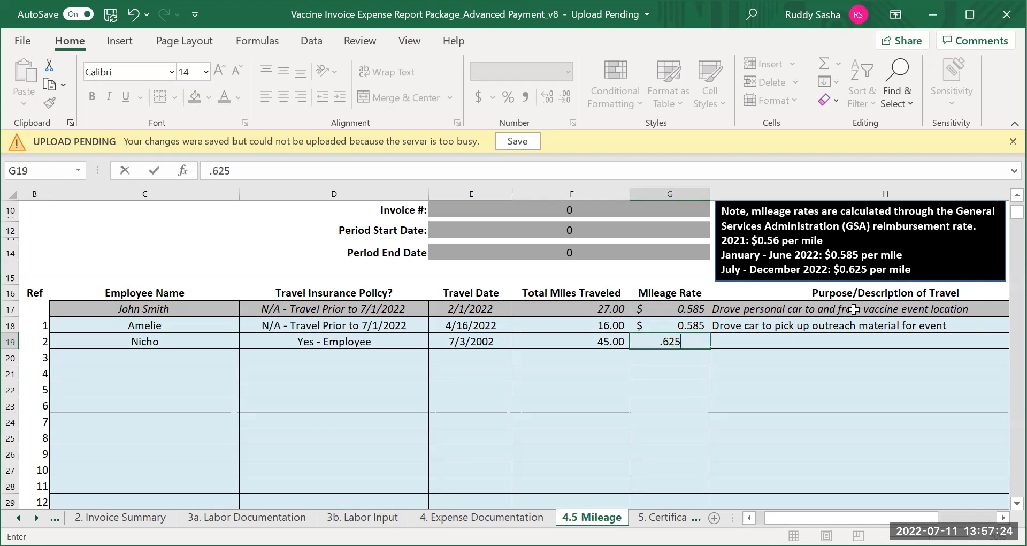
Enter "Traveled from home to event site and returned home" as the second trip's purpose in cell H19
click(802, 342)
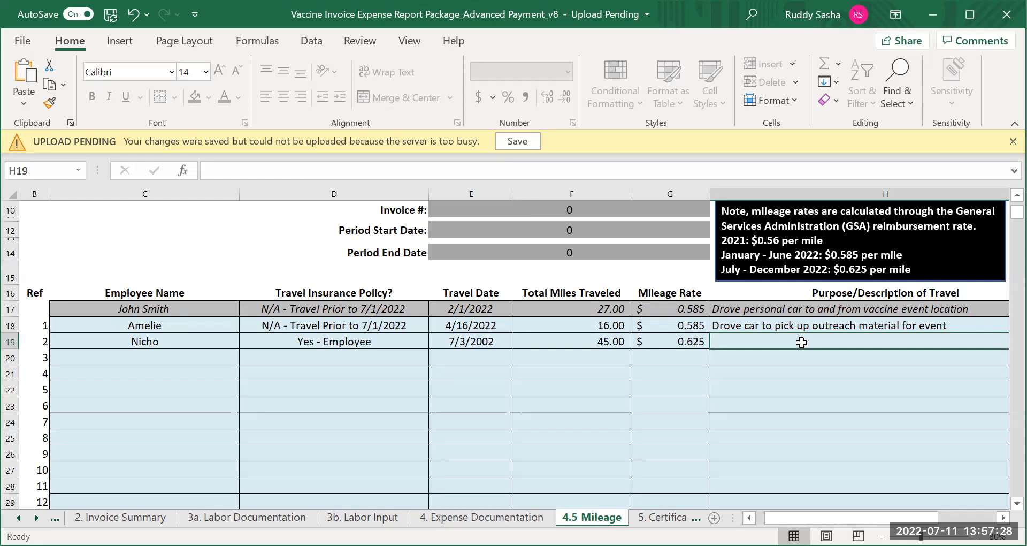
text(Travele)
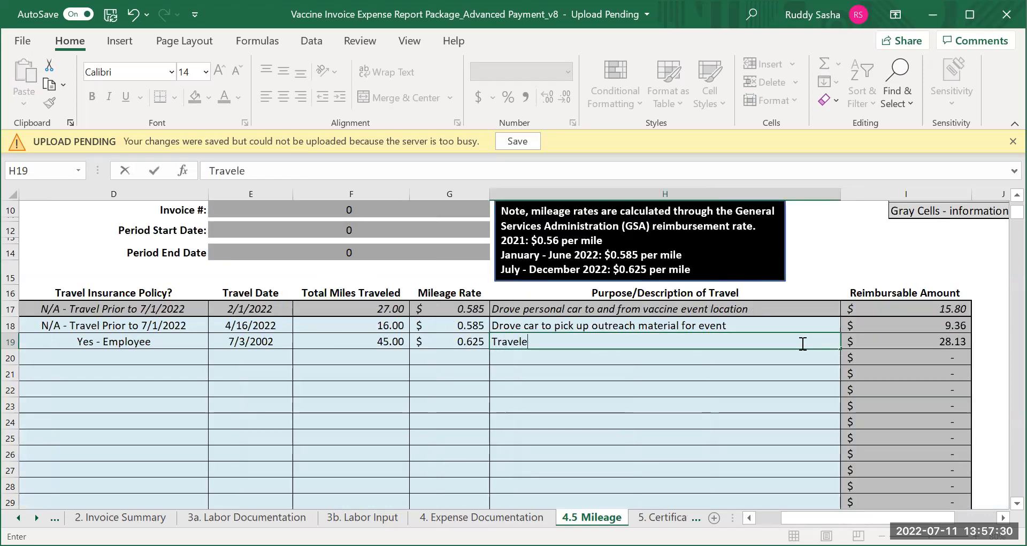
text(d to)
key(BackSpace)
key(BackSpace)
key(BackSpace)
text(from home to)
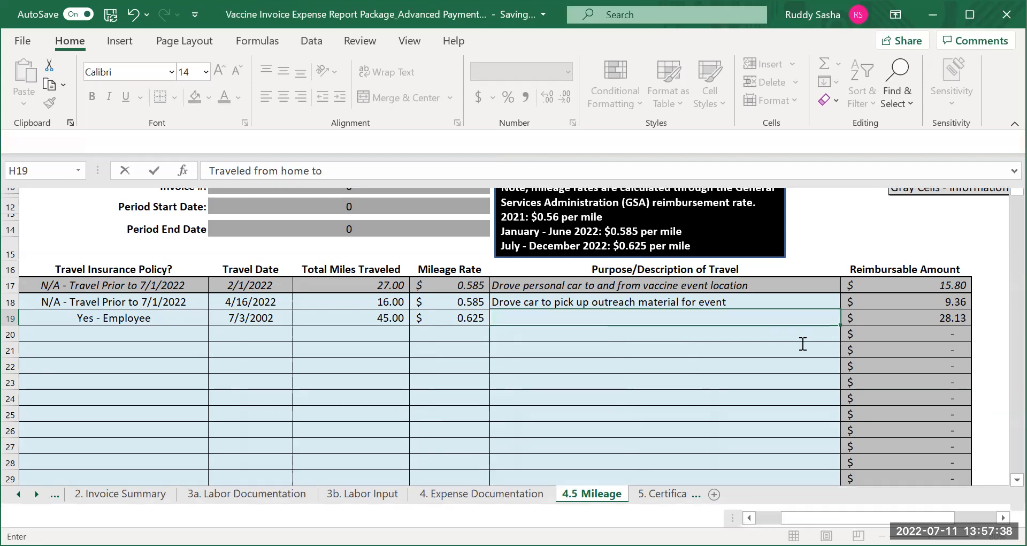
text( event site)
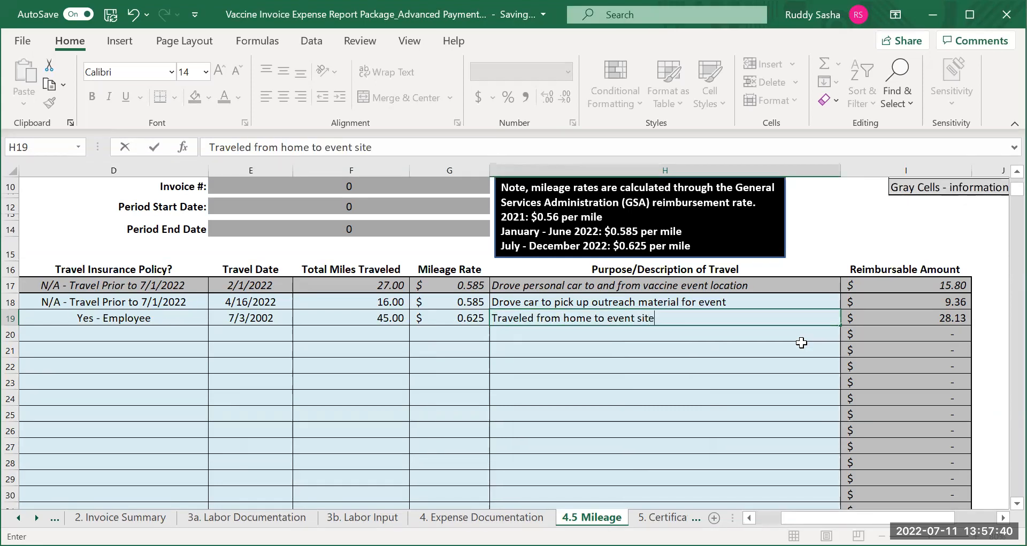
text( and returned hom)
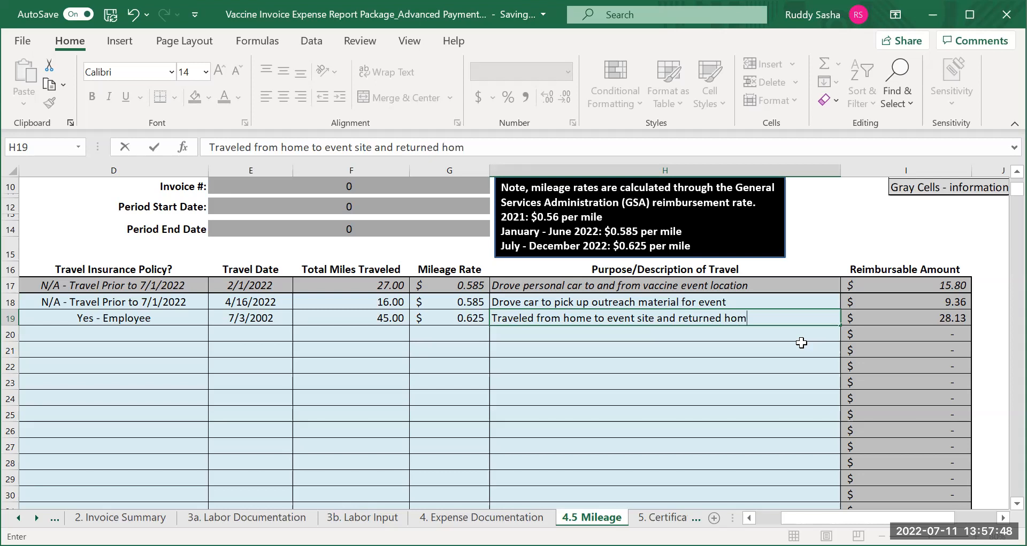
text(e)
Open the 5. Certification sheet to examine the certificate statement and its date, prepared by and authorized agent signature fields
click(749, 517)
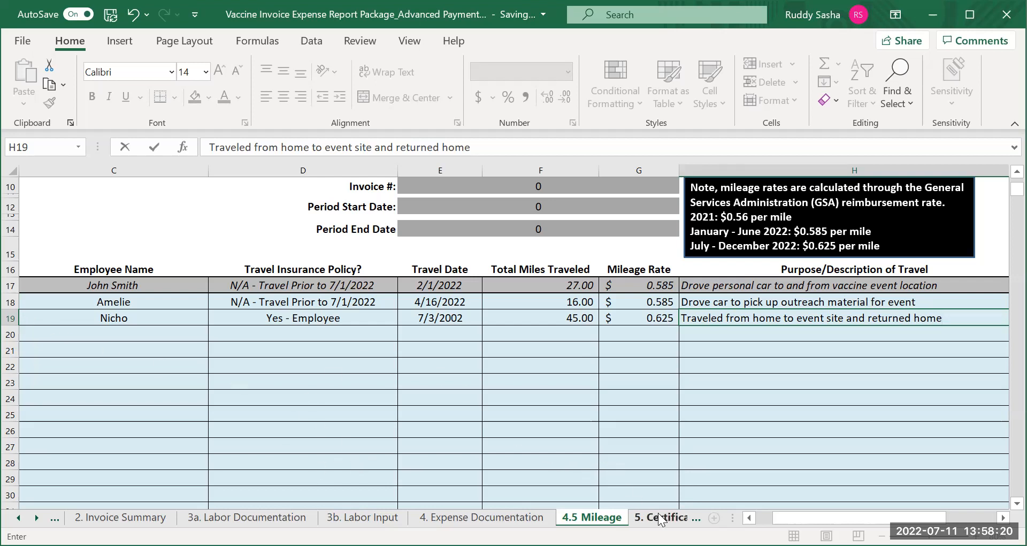
click(559, 517)
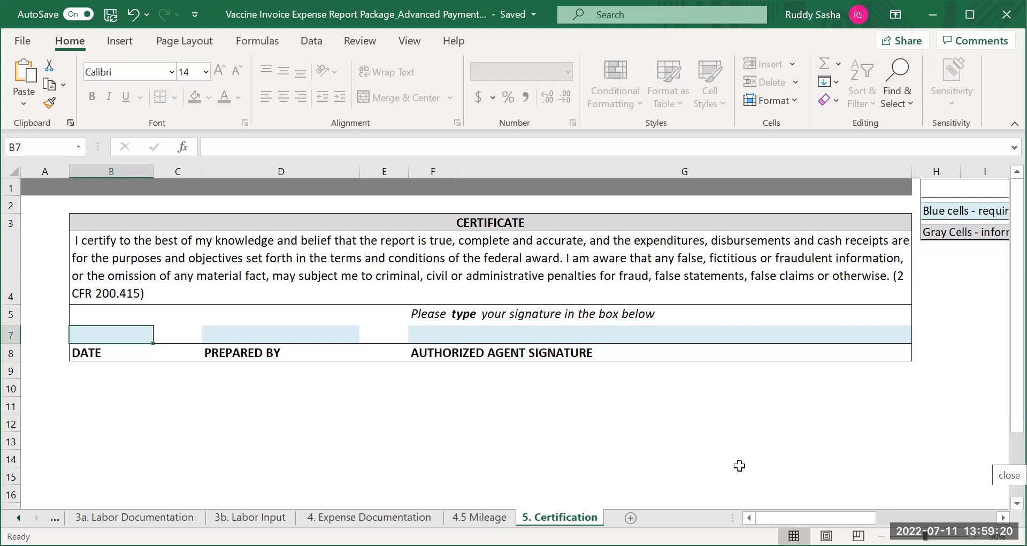
click(590, 47)
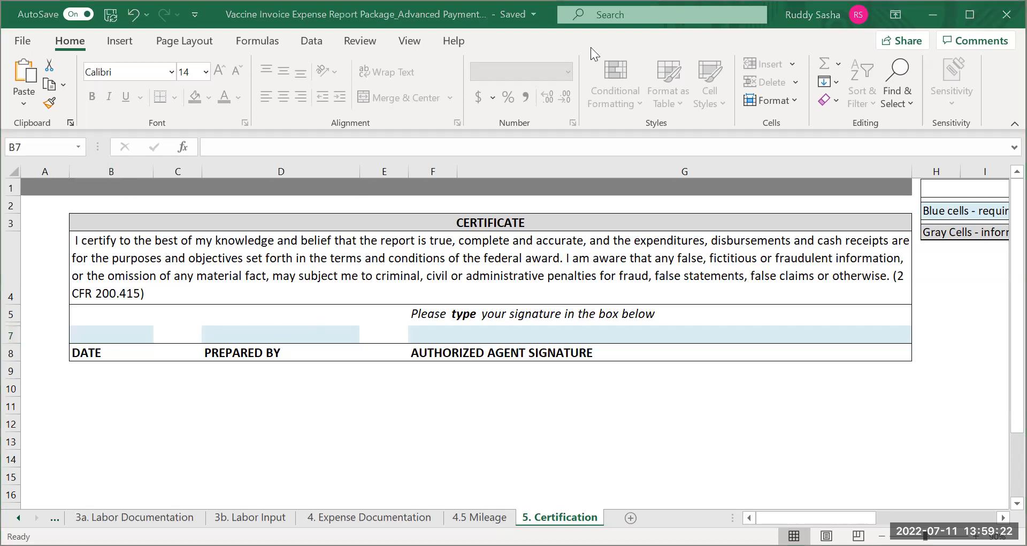